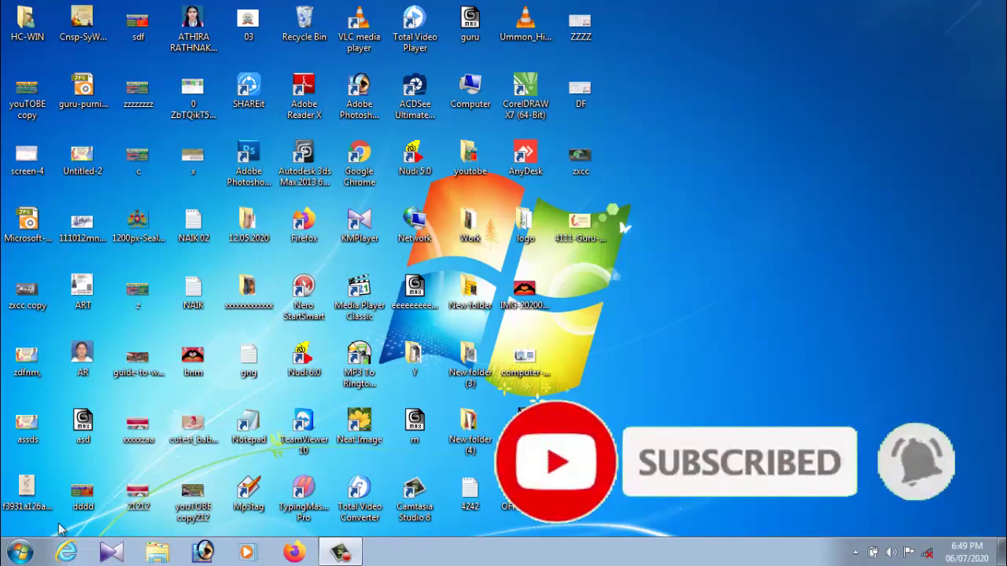
Launch Microsoft Office Word 2007 from the Start menu to get a blank Document1.
left_click(20, 552)
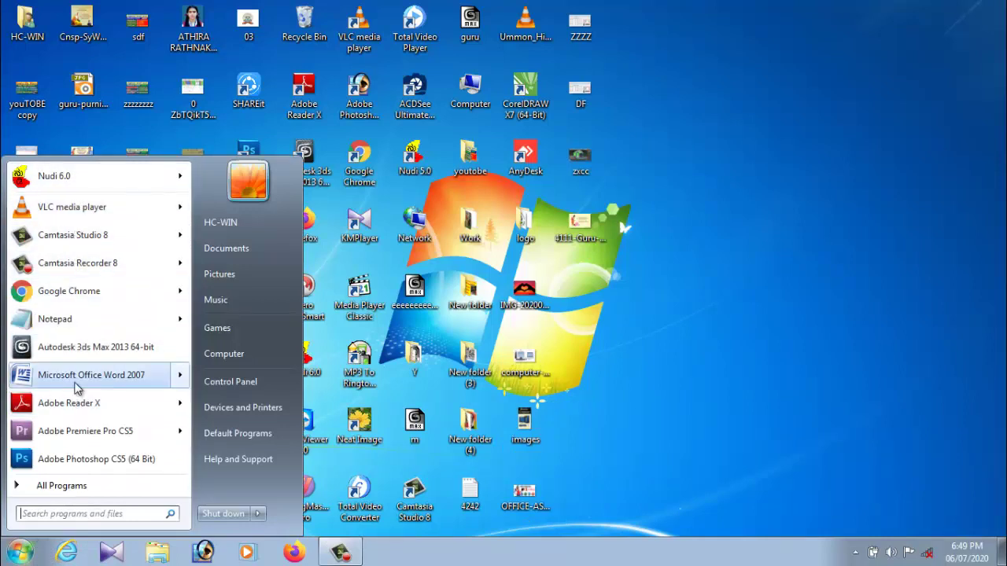
mouse_move(77, 386)
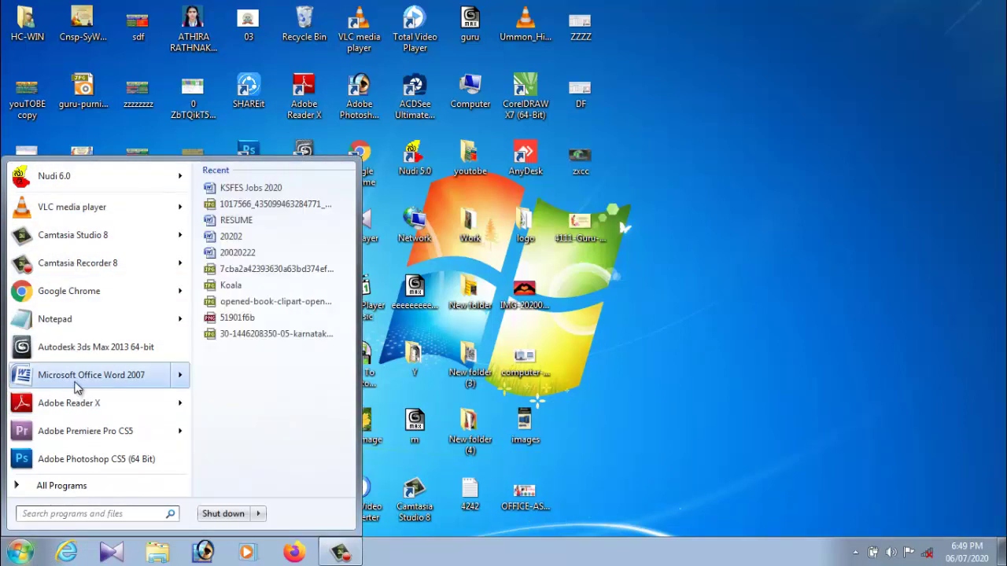
left_click(76, 376)
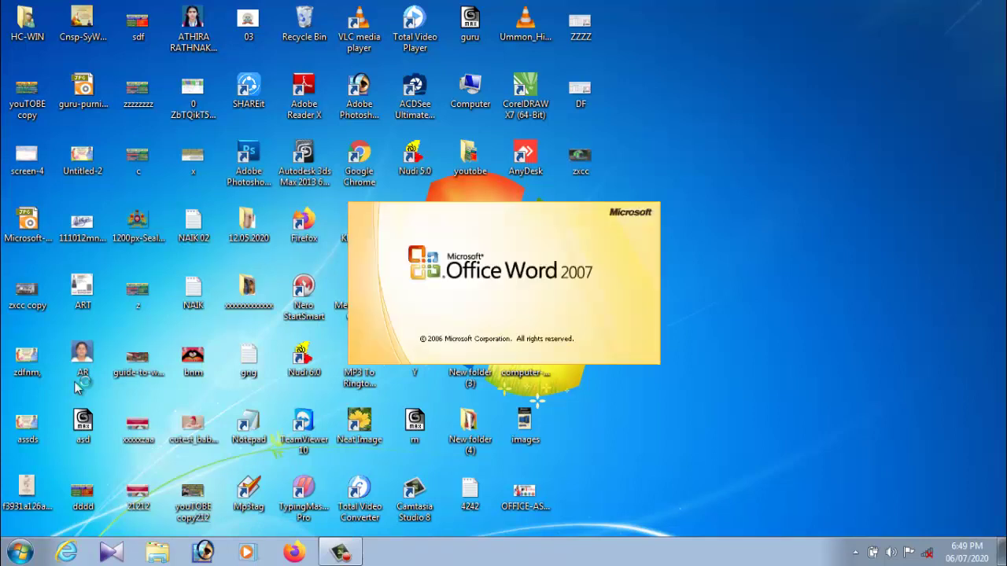
left_click(338, 553)
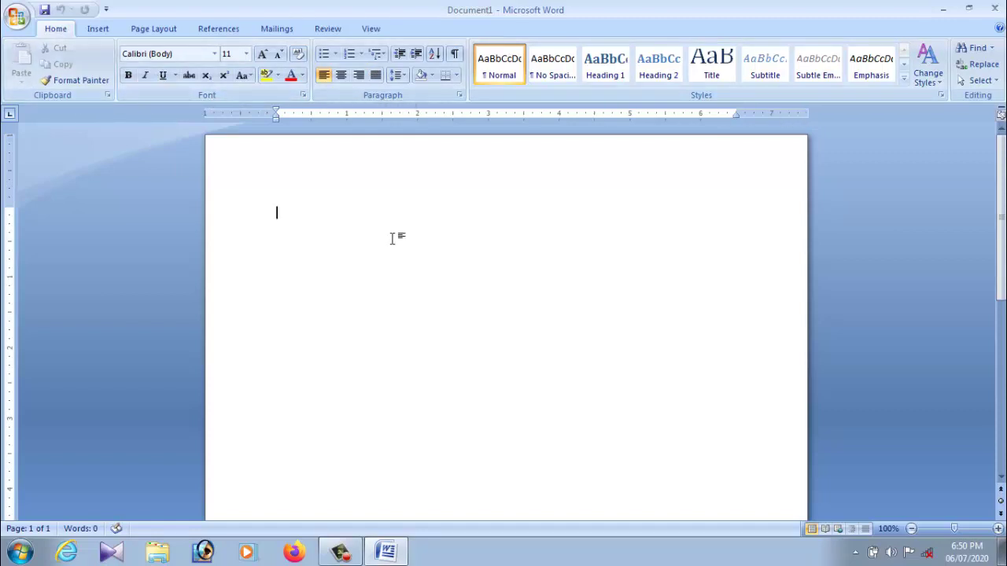
scroll(529, 287, "down", 10)
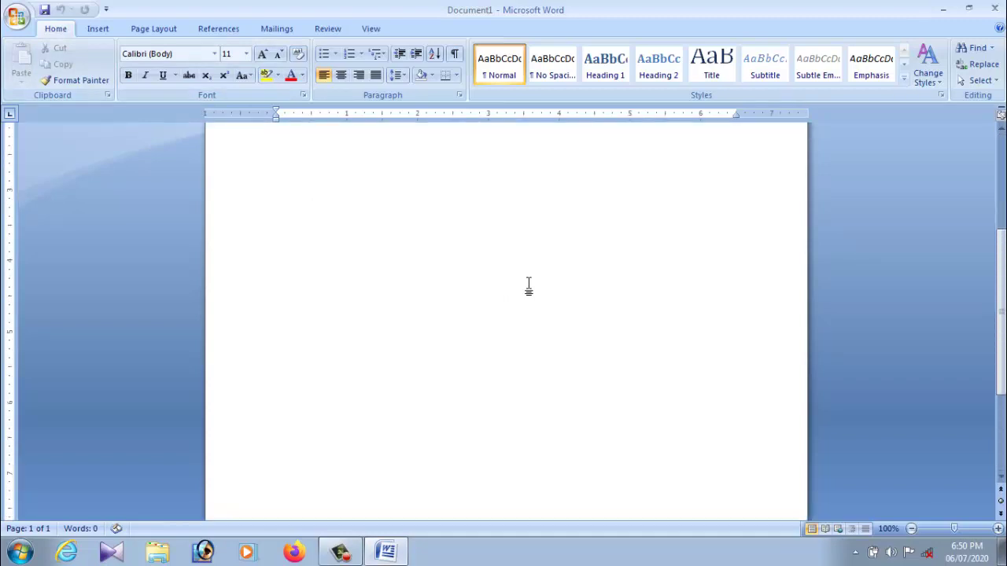
left_click_drag(1001, 367, 1001, 197)
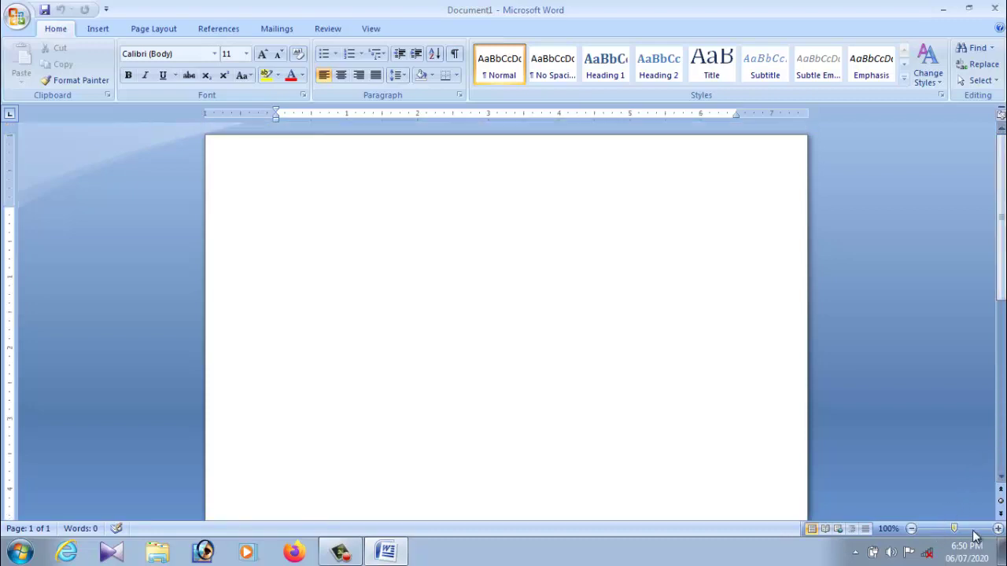
mouse_move(954, 534)
left_mouse_down()
mouse_move(906, 533)
mouse_move(987, 535)
mouse_move(958, 535)
left_mouse_up()
left_click(97, 29)
left_click(156, 29)
left_click(58, 30)
Type the title 'compter class gurunat' followed by 'vijayapur' on the page.
type("a")
key("BackSpace")
type("comp")
type("ter")
type(" cla")
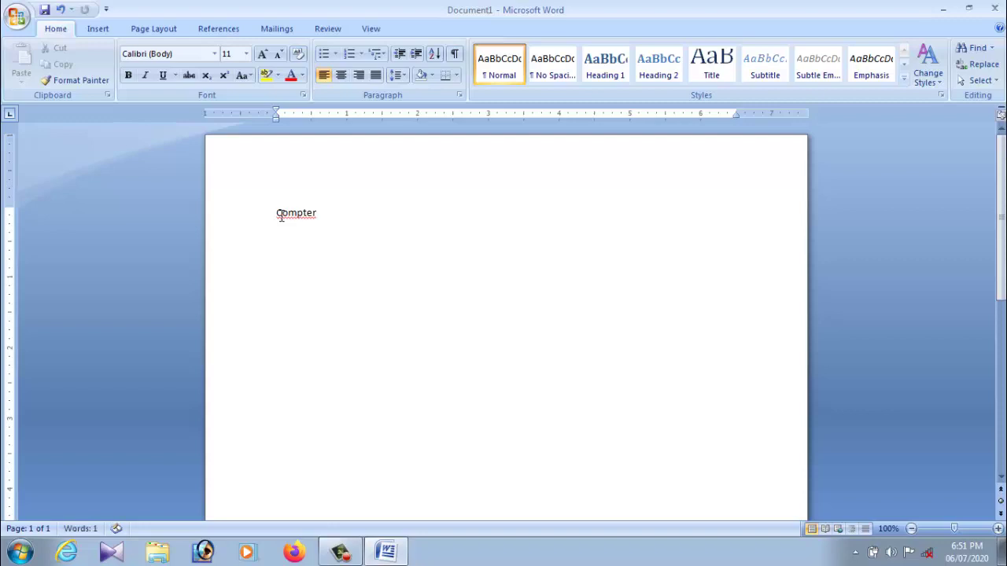
type("ss gurunath")
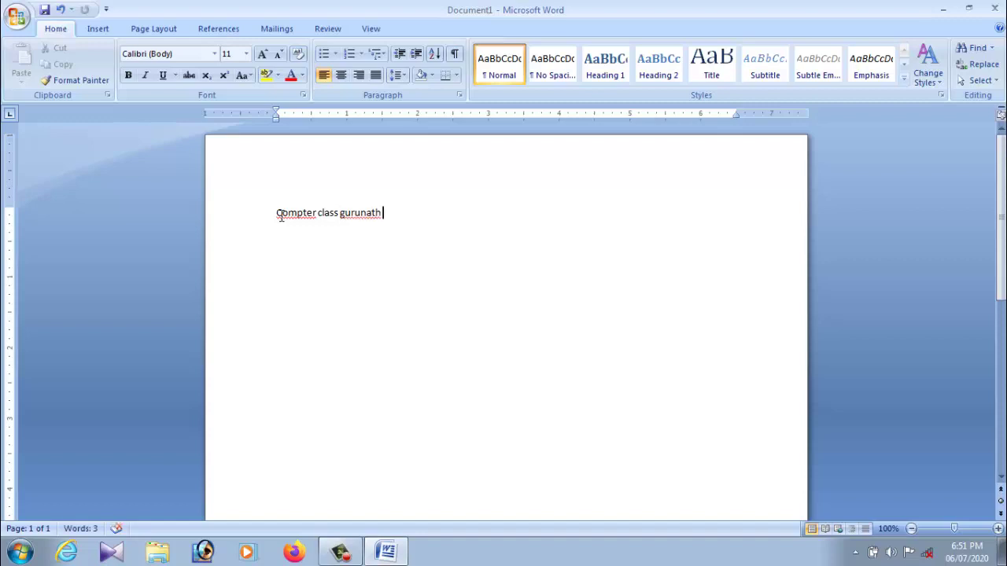
type("vijayapur")
key("Return")
Add the names naik, ramu, ravi and raju, each on its own line.
key("Return")
type("na")
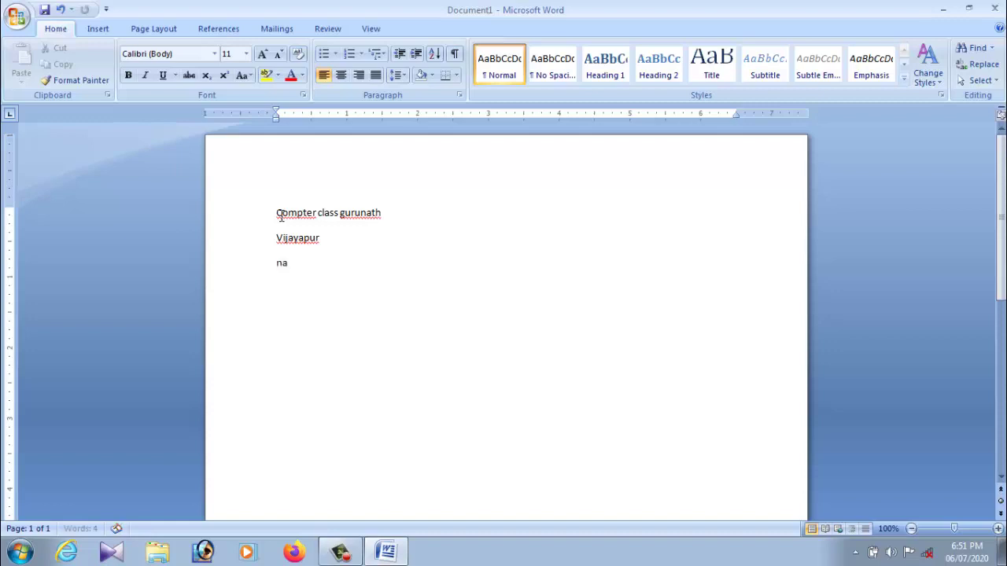
type("ik")
key("Return")
type("ramu")
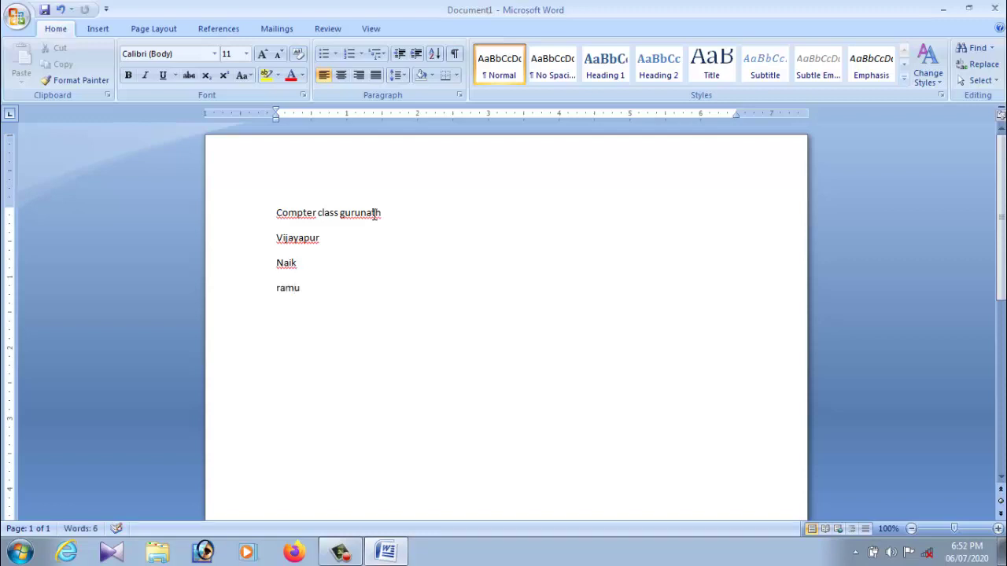
key("Return")
type("ravi")
key("Return")
type("raju")
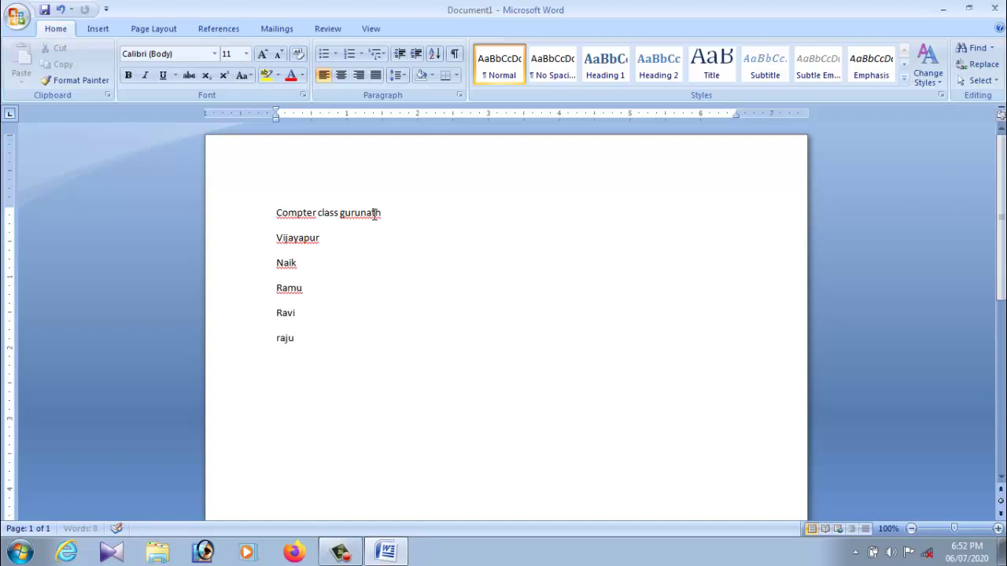
key("Return")
mouse_move(287, 215)
left_click(414, 213)
left_click(215, 55)
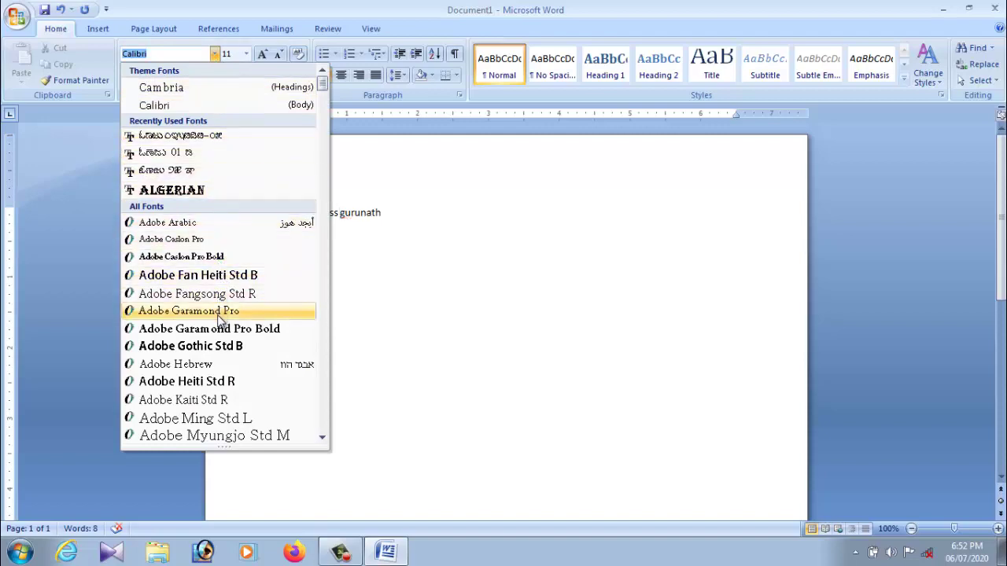
left_click(219, 346)
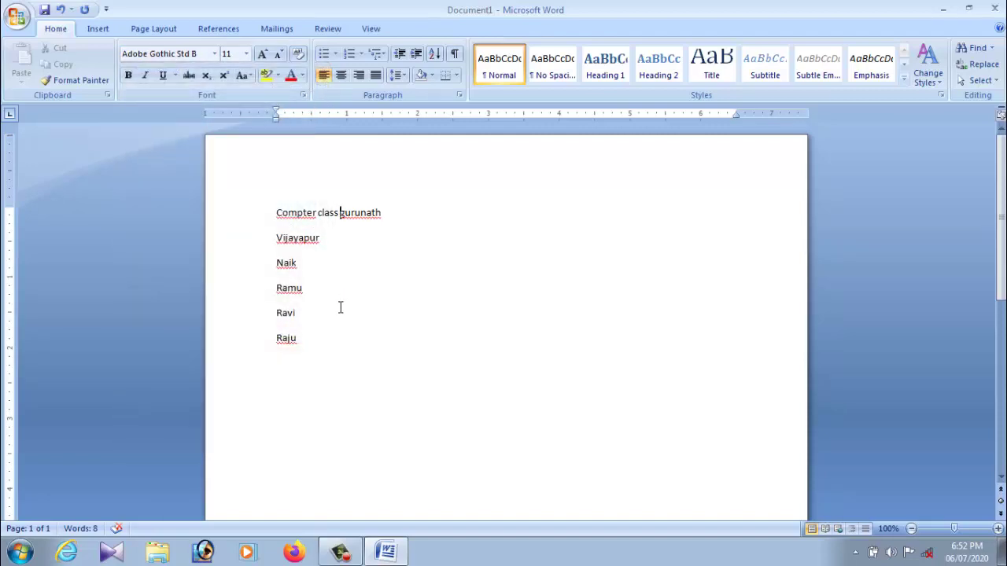
left_click(214, 53)
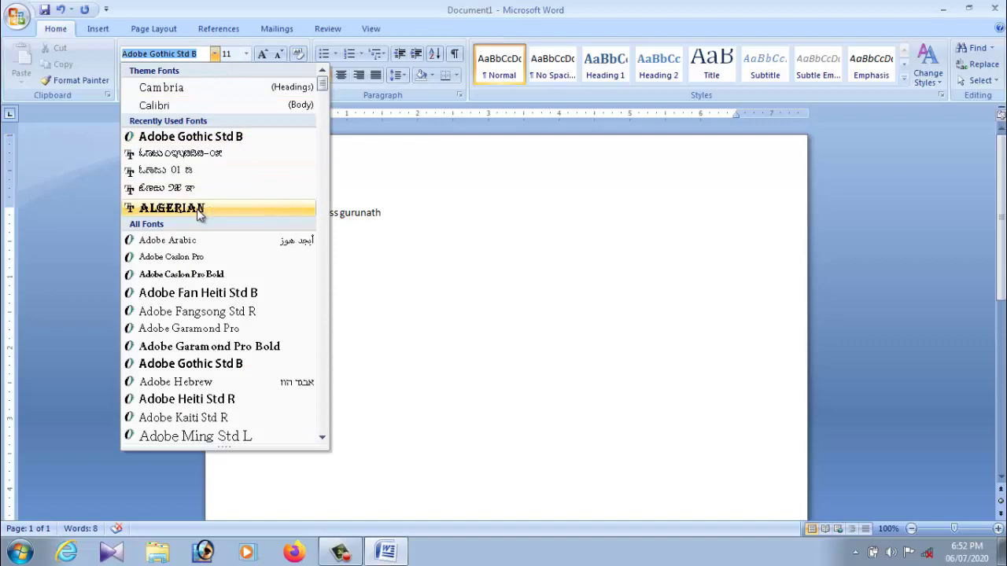
left_click(210, 208)
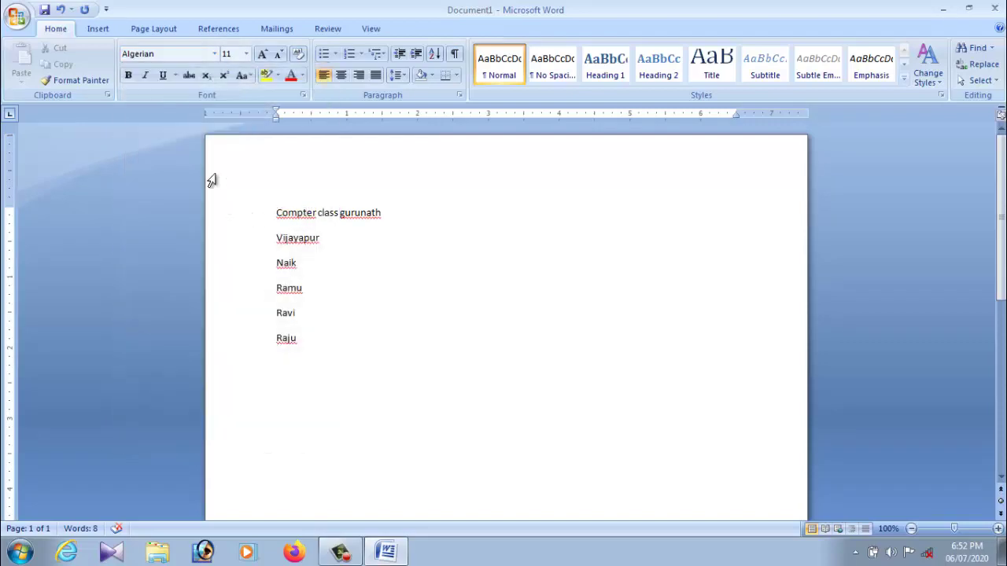
left_click(214, 53)
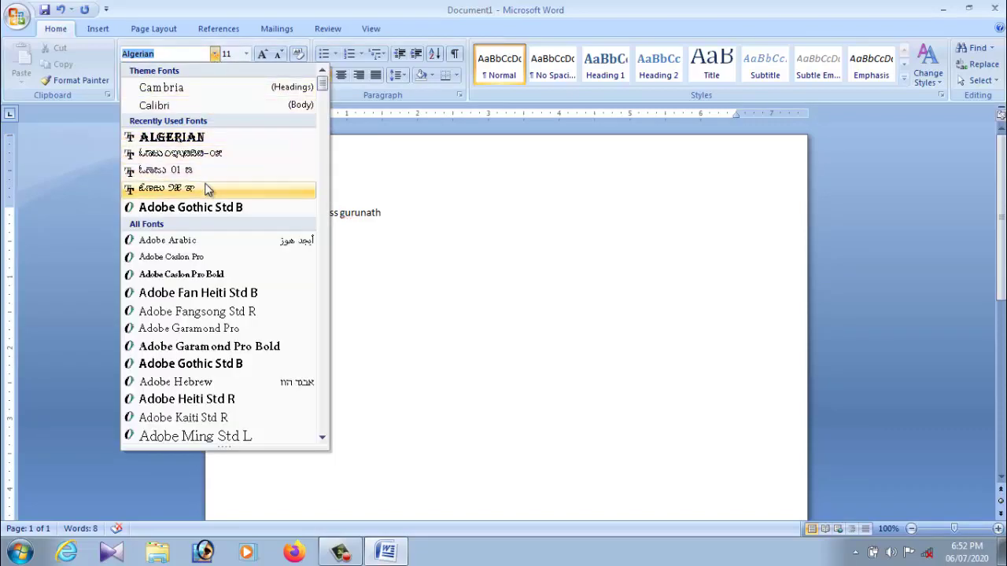
left_click(208, 189)
left_click(214, 54)
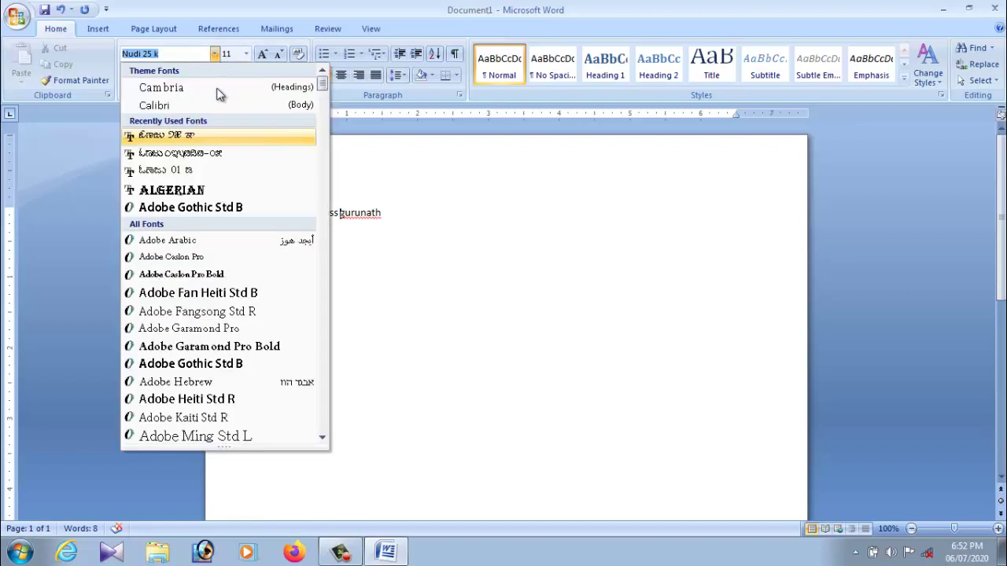
left_click(214, 167)
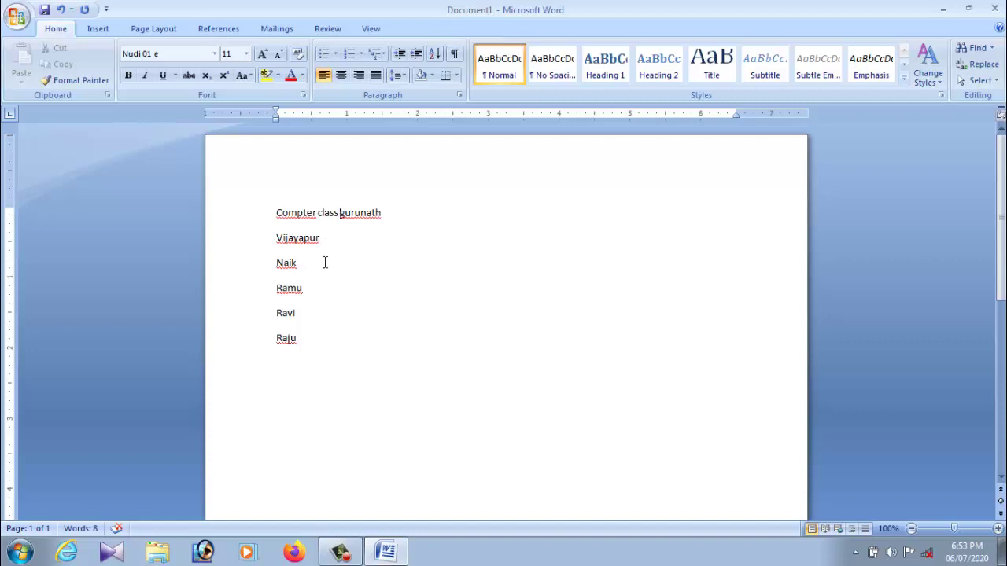
left_click(323, 262)
left_click(321, 292)
left_click(320, 321)
left_click(214, 54)
left_click(224, 208)
Try the Adobe Gothic Std B and Algerian fonts on the word Compter.
left_click_drag(277, 213, 317, 210)
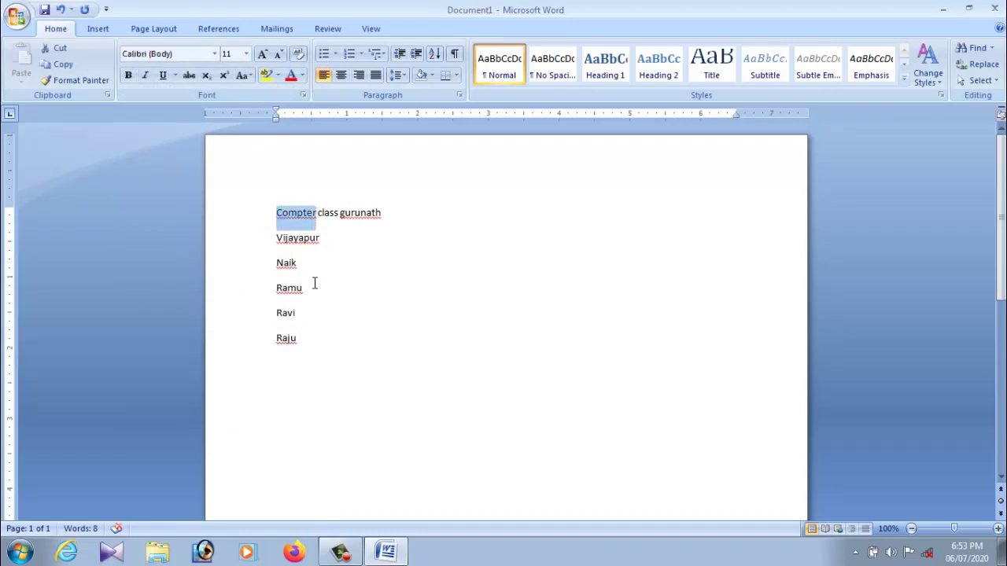
left_click(336, 241)
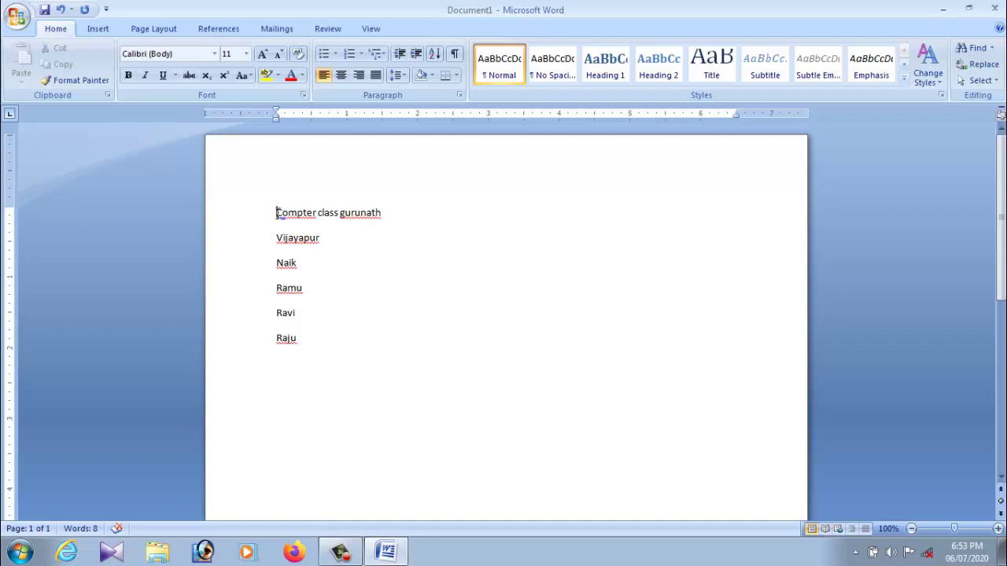
left_click_drag(276, 213, 317, 214)
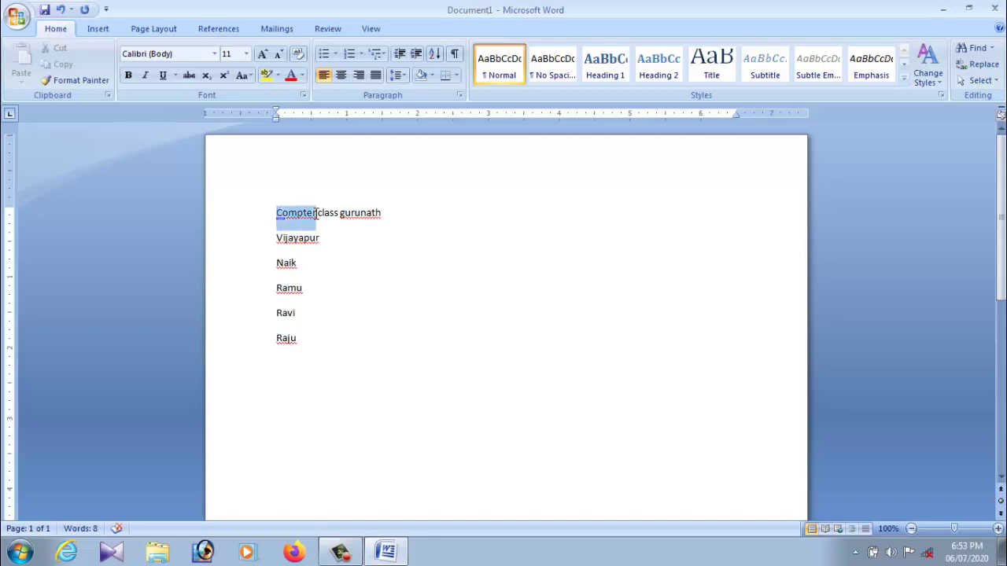
left_click(214, 54)
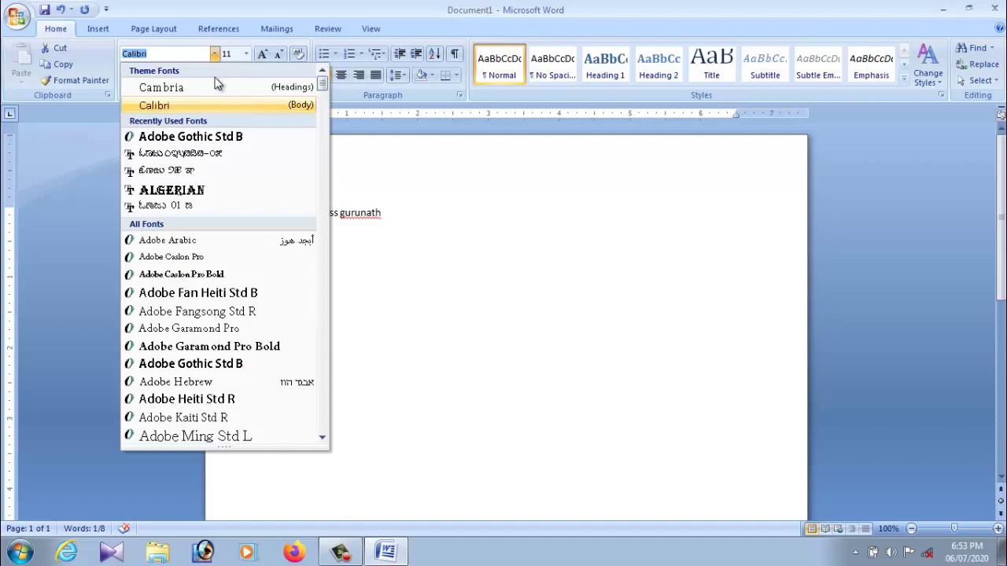
left_click(220, 139)
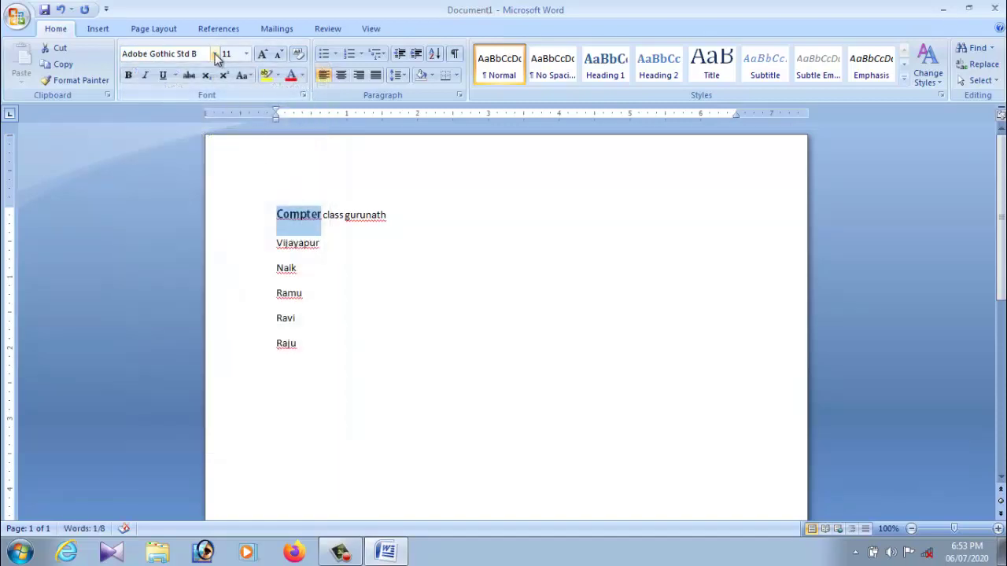
left_click(215, 54)
left_click(211, 193)
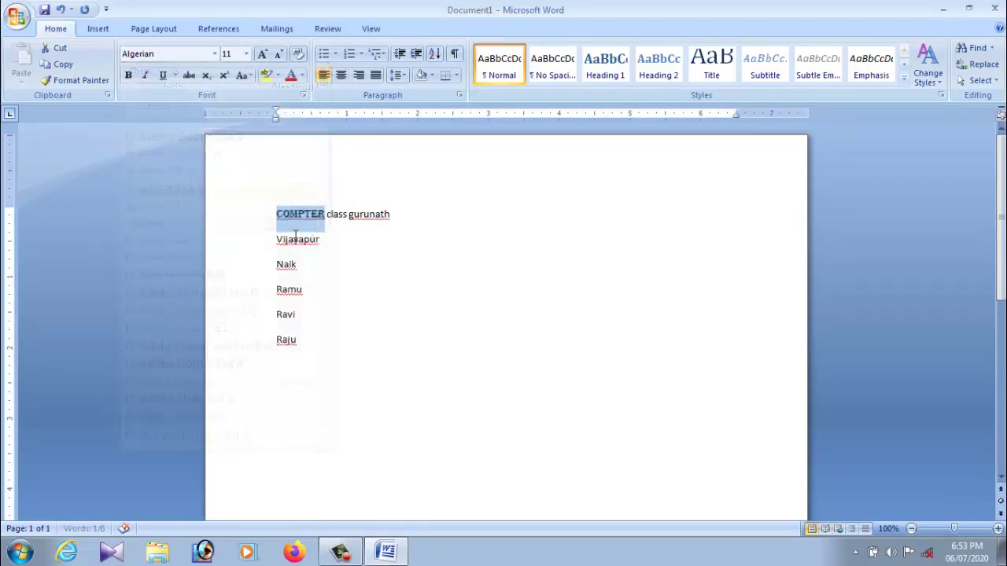
Reselect COMPTER and set it in the Magneto font.
left_click(326, 213)
left_click_drag(326, 214, 276, 214)
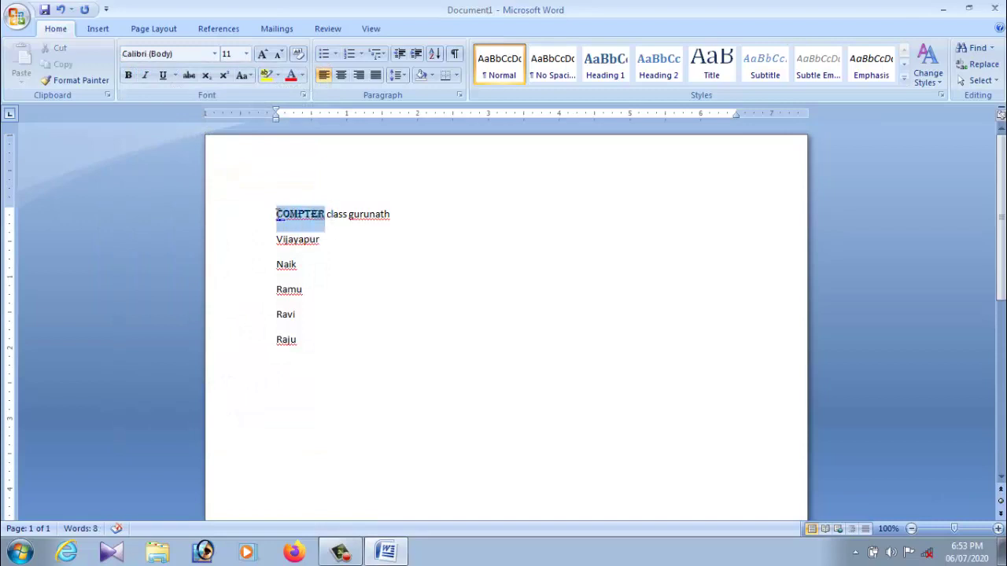
left_click(215, 54)
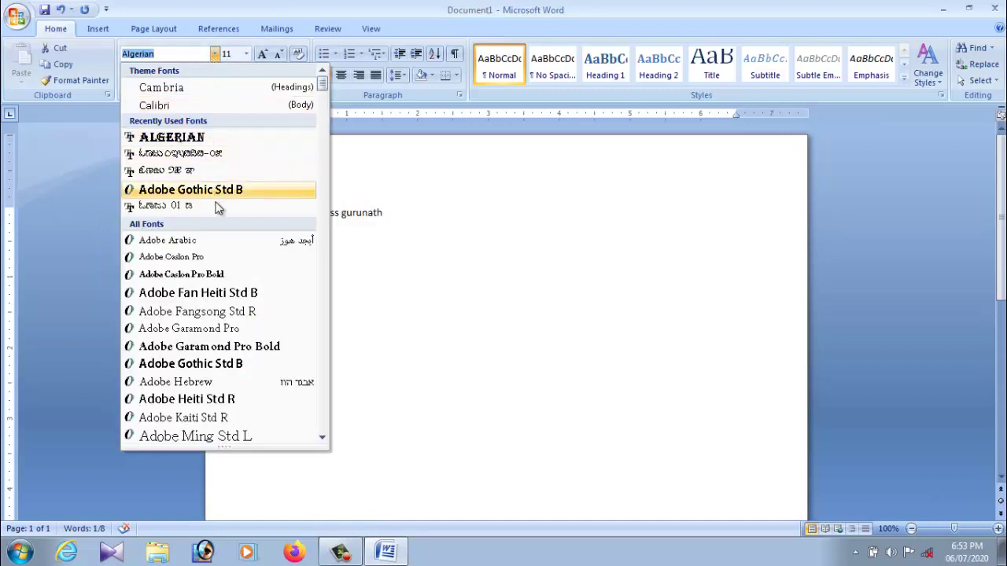
scroll(240, 330, "down", 4)
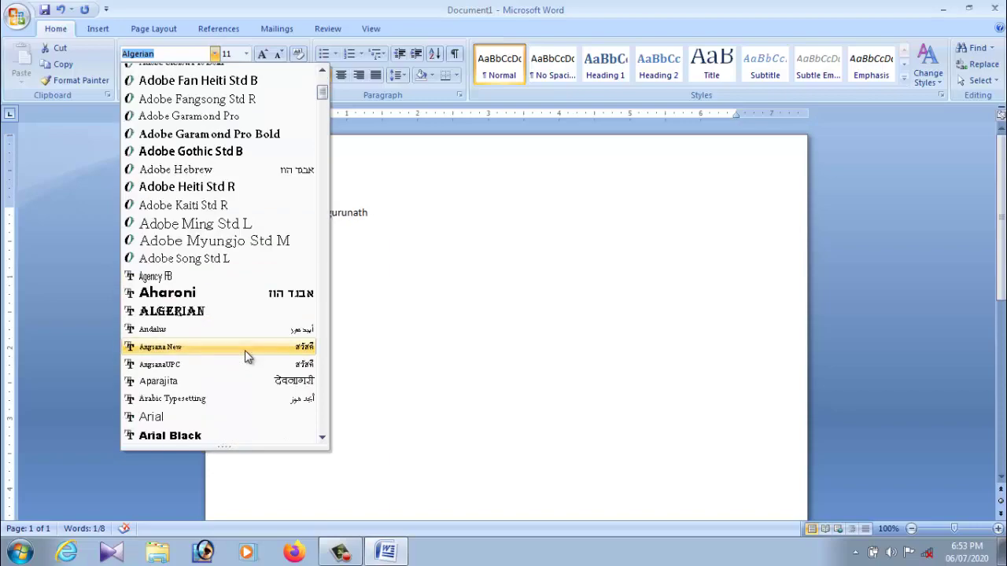
left_click_drag(325, 95, 325, 252)
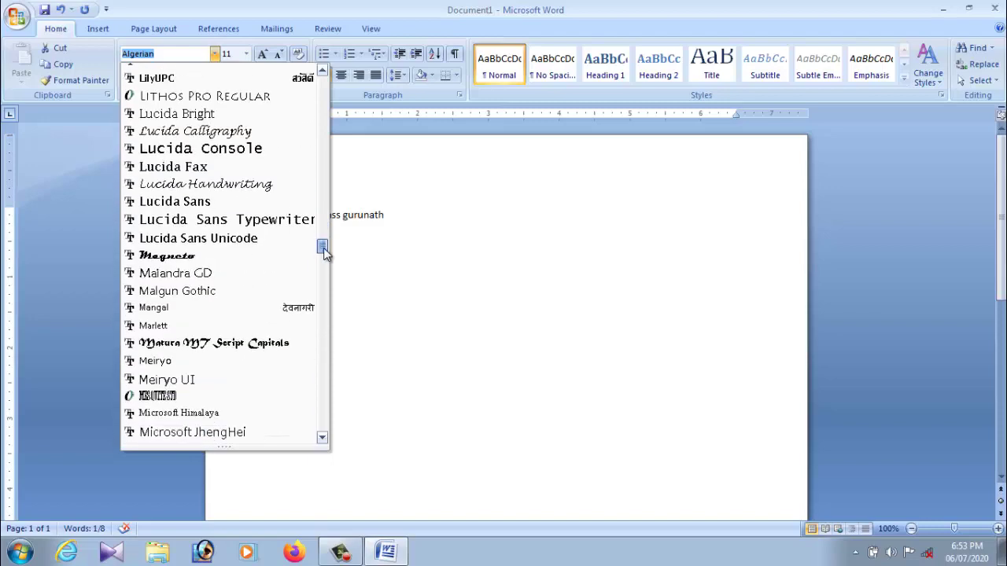
left_click(246, 257)
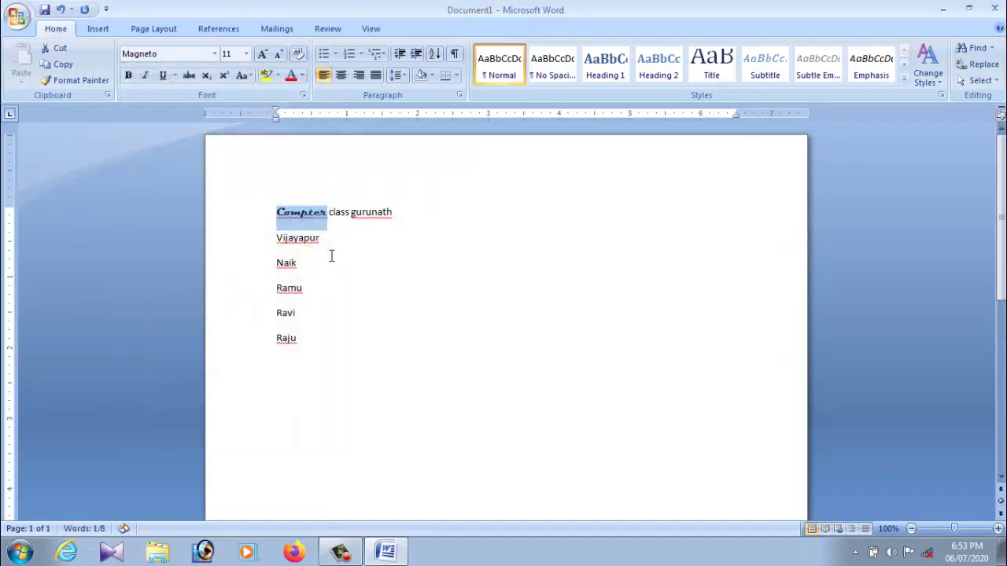
left_click(331, 252)
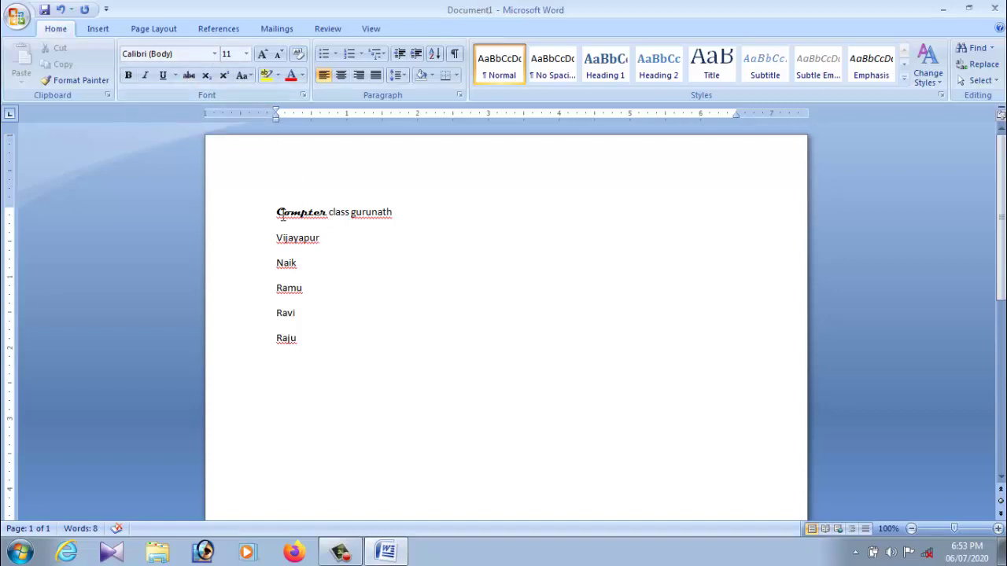
Set all six lines, from Compter class gurunath to raju, in the Algerian font.
left_click_drag(277, 209, 333, 349)
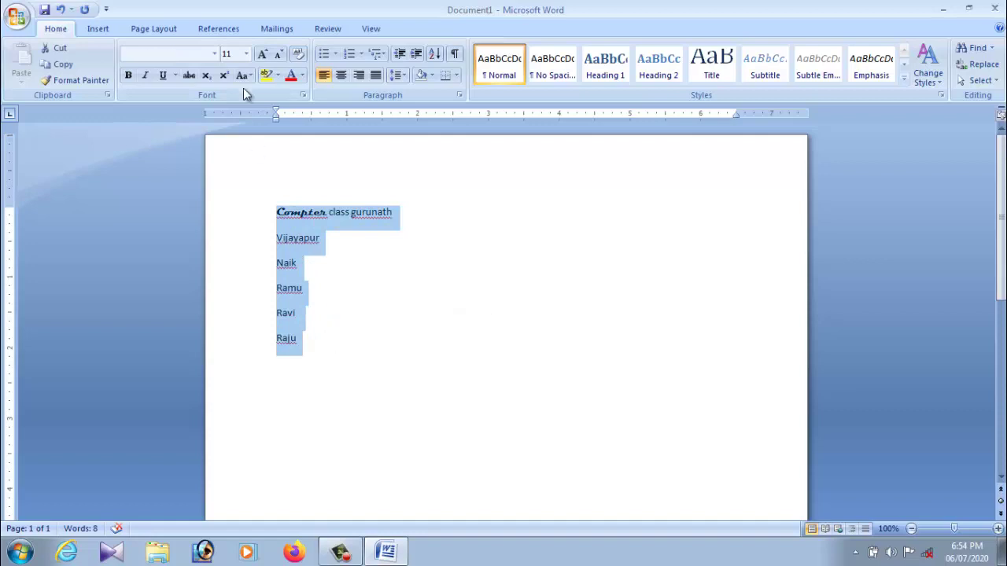
left_click(214, 54)
left_click(218, 154)
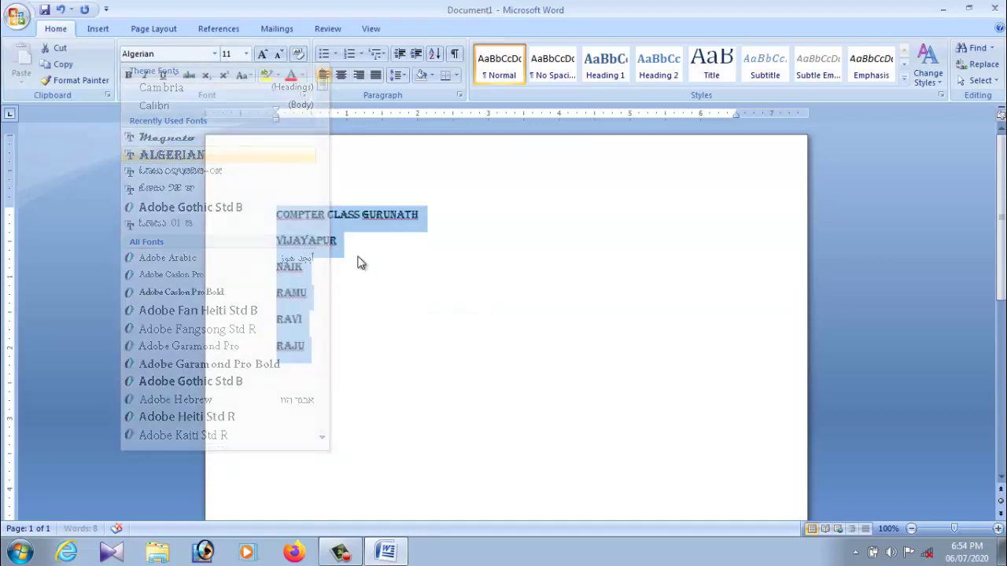
left_click(360, 280)
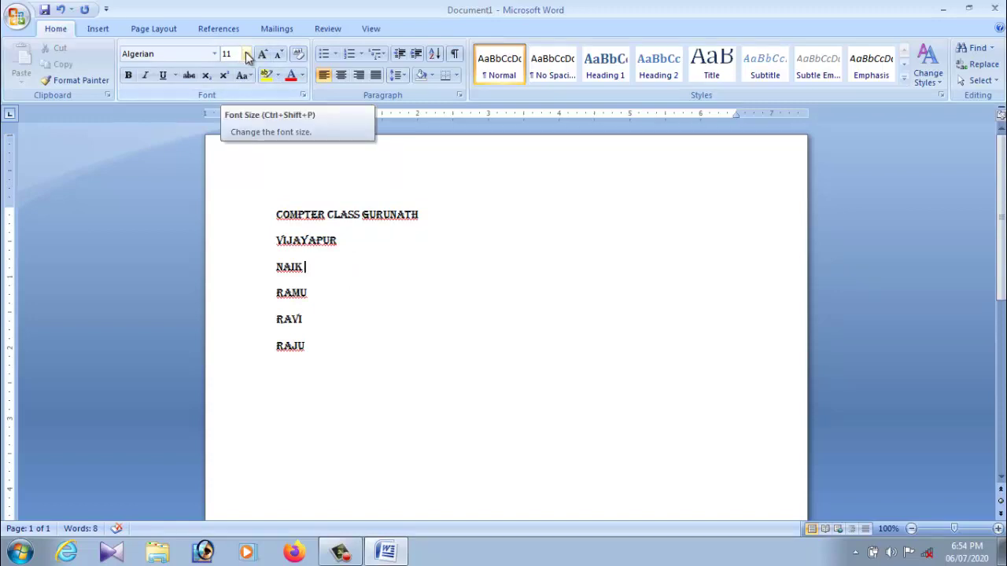
left_click_drag(276, 214, 322, 351)
Set the first line COMPTER CLASS GURUNATH to font size 72.
left_click(355, 264)
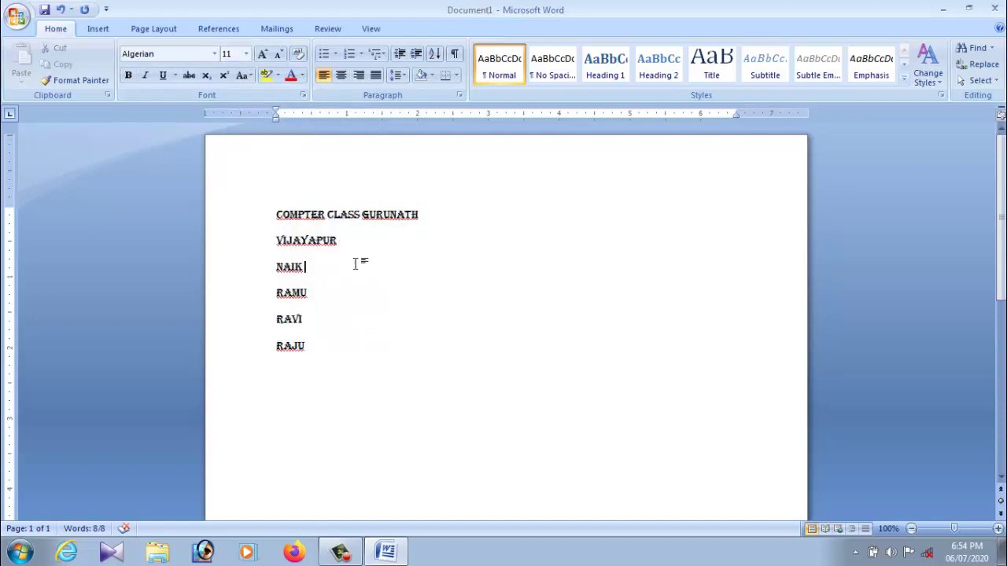
left_click_drag(276, 213, 427, 220)
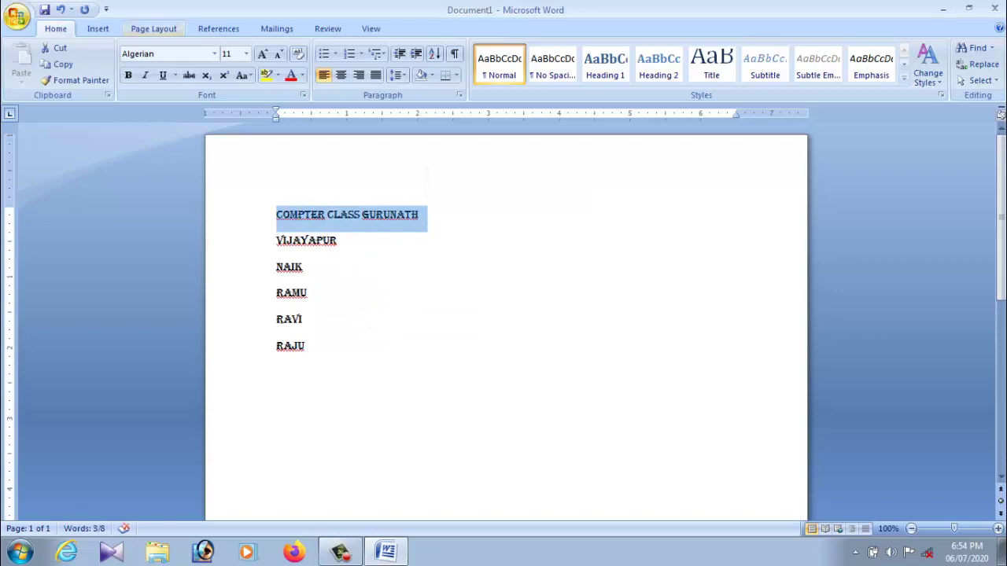
left_click(247, 54)
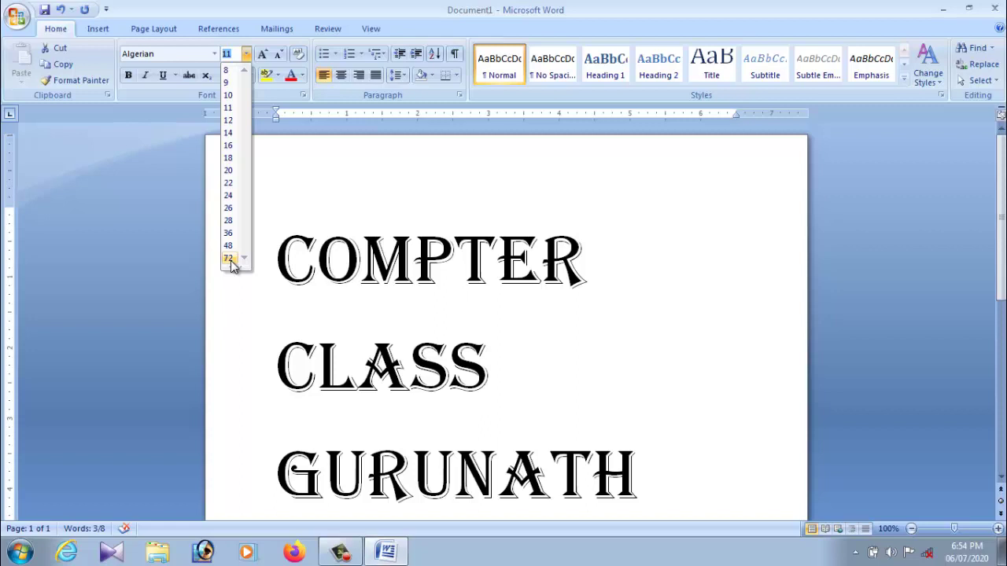
left_click(229, 258)
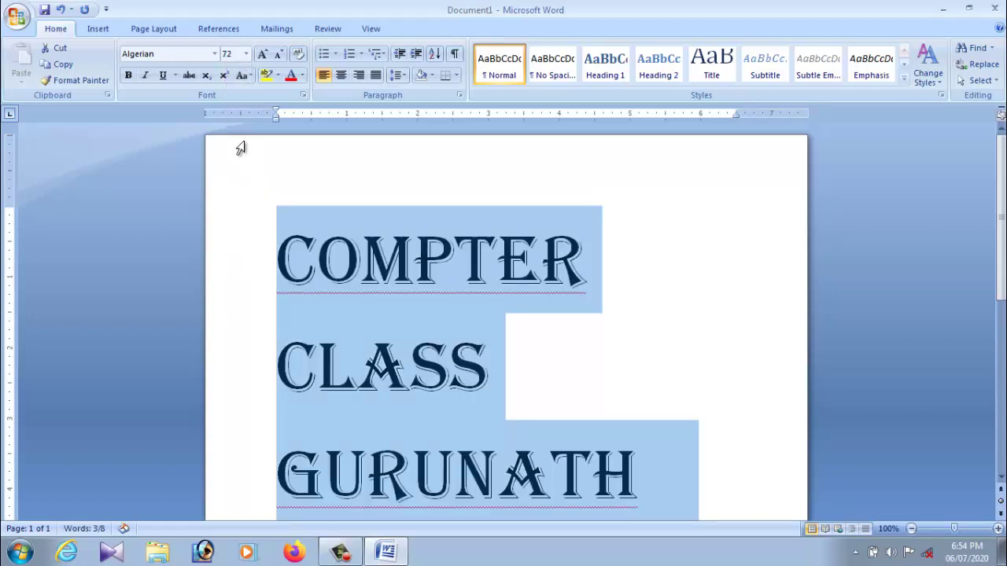
Enlarge the first line further to font size 100.
left_click(236, 53)
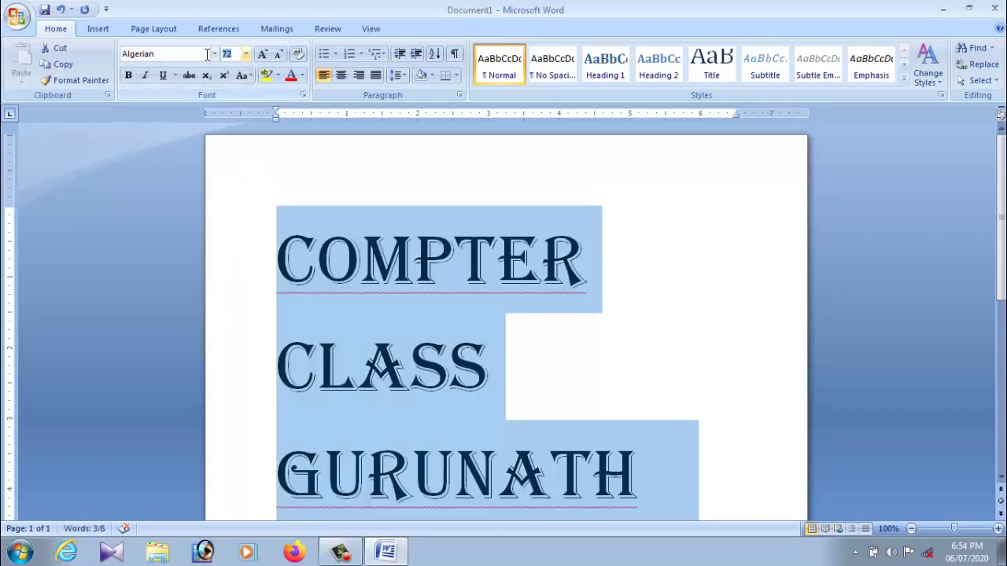
type("100")
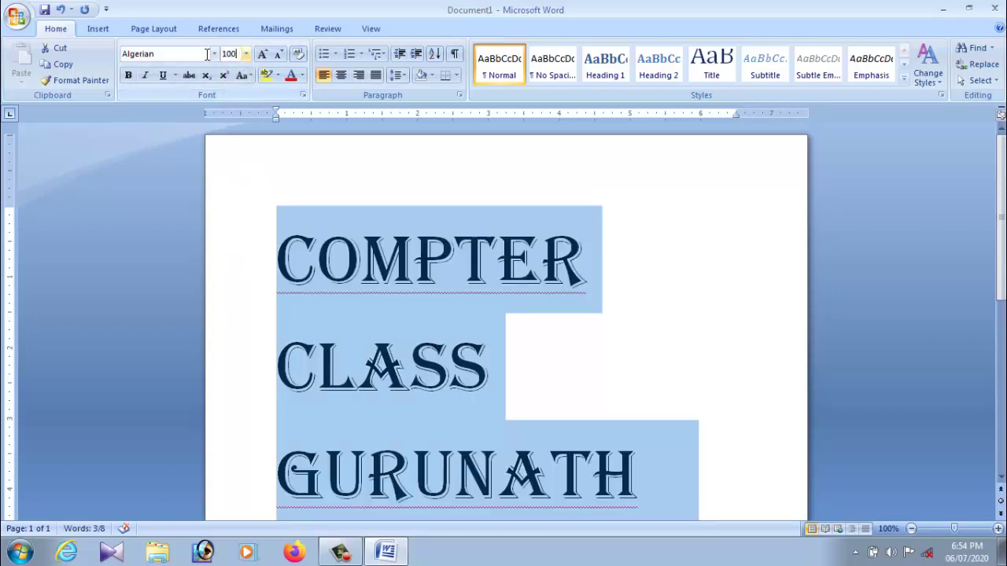
left_click(283, 229)
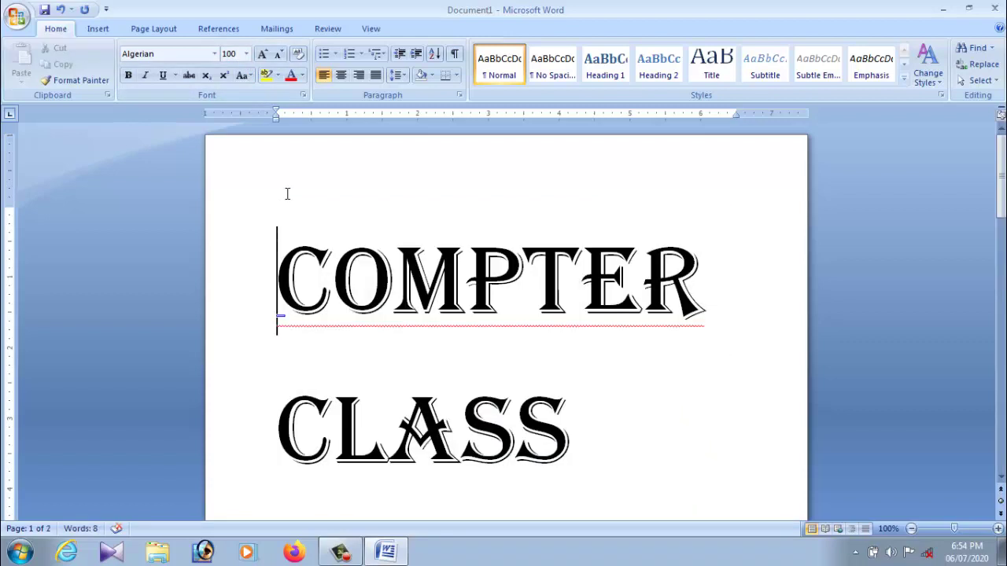
left_click(247, 53)
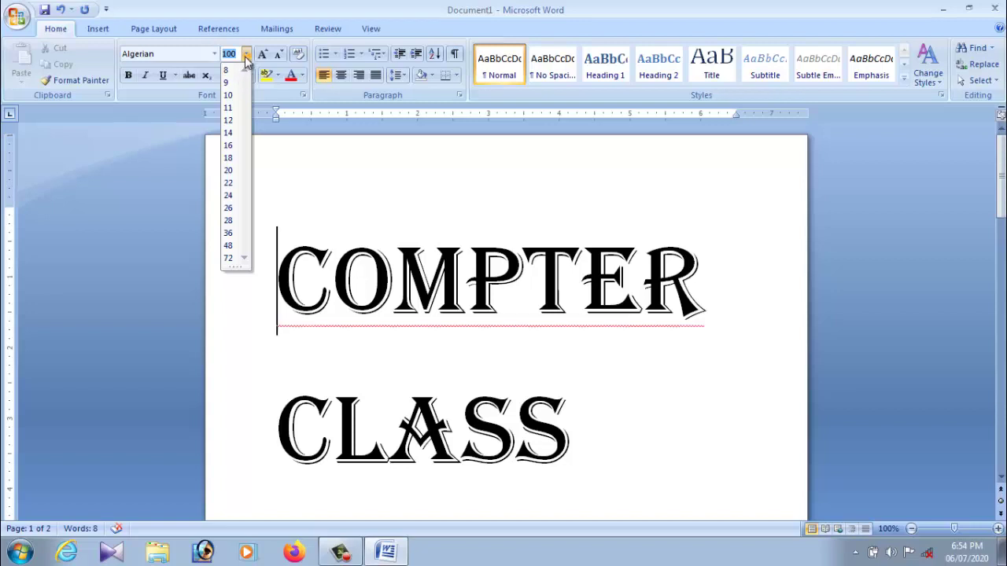
left_click(247, 55)
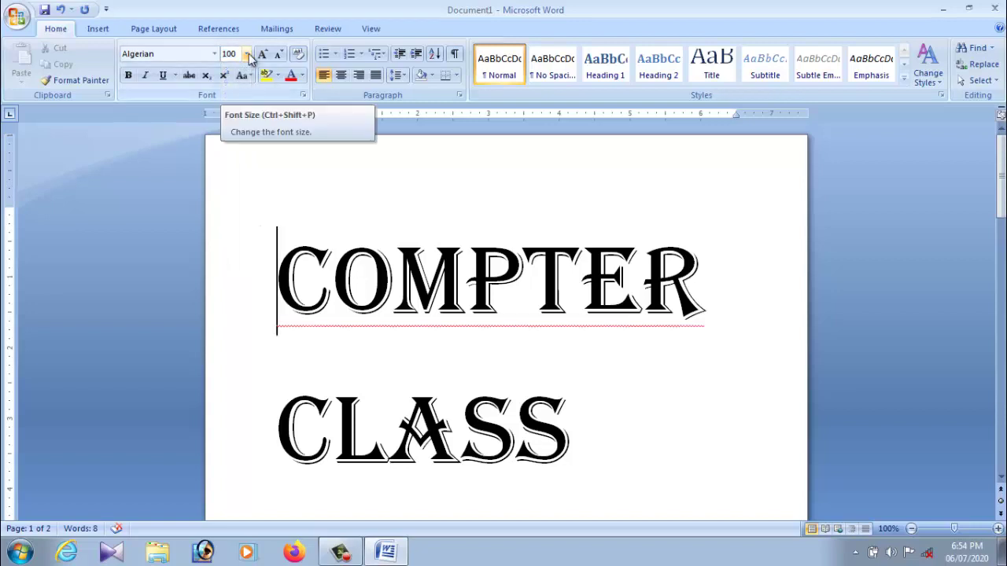
left_click(247, 55)
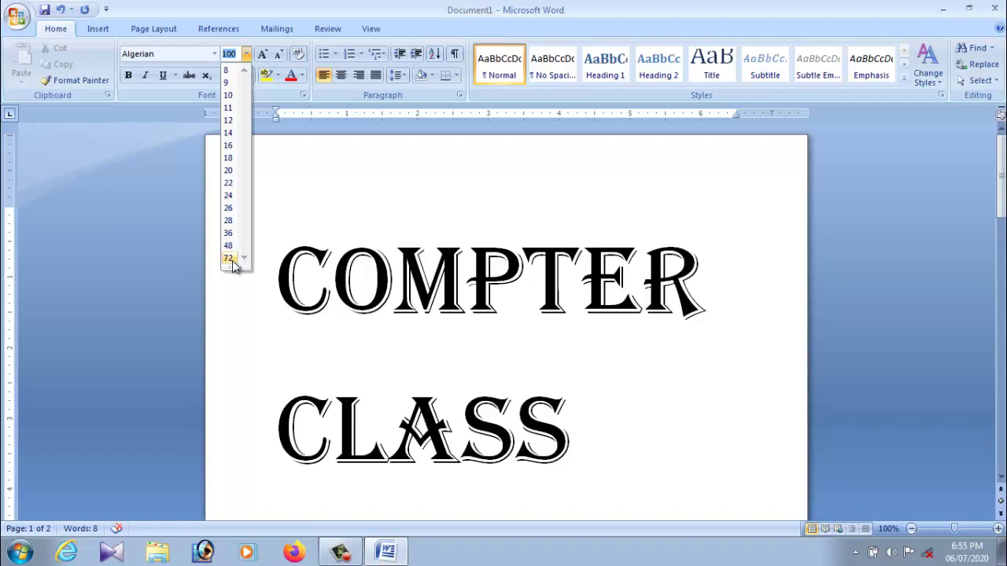
left_click(277, 279)
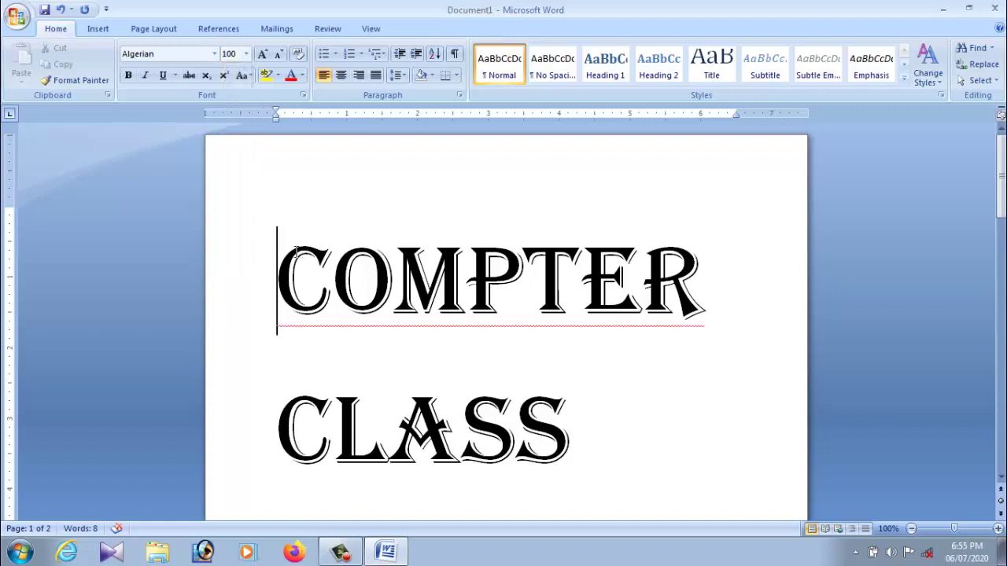
left_click_drag(277, 280, 542, 425)
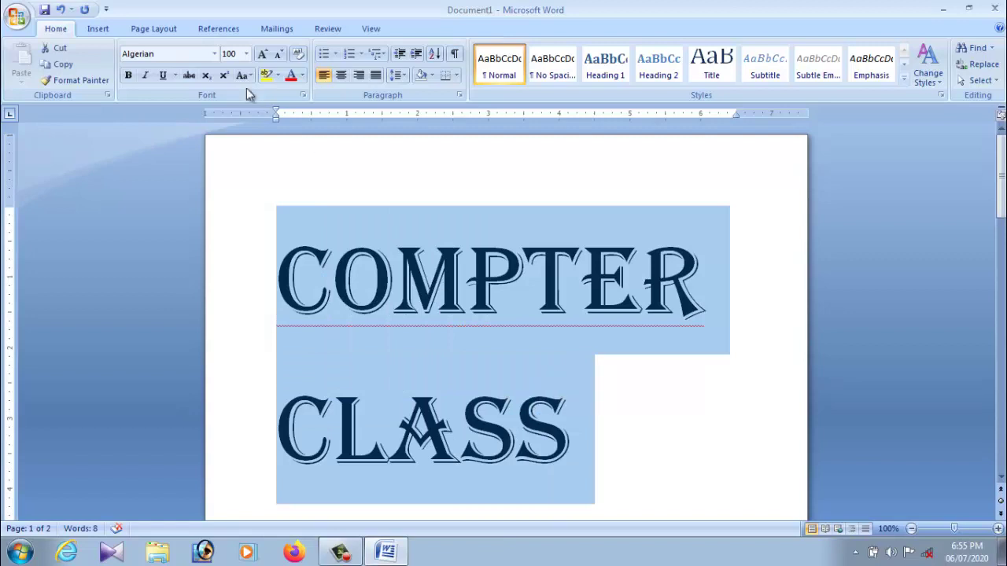
Set COMPTER CLASS to size 22 and GURUNATH to size 16.
left_click(246, 54)
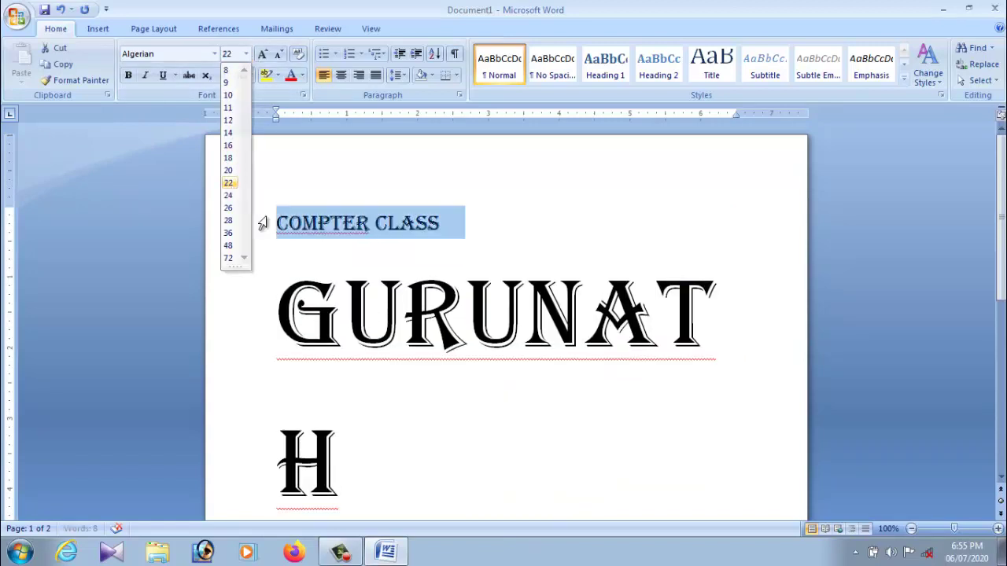
left_click(229, 183)
left_click_drag(279, 283, 468, 155)
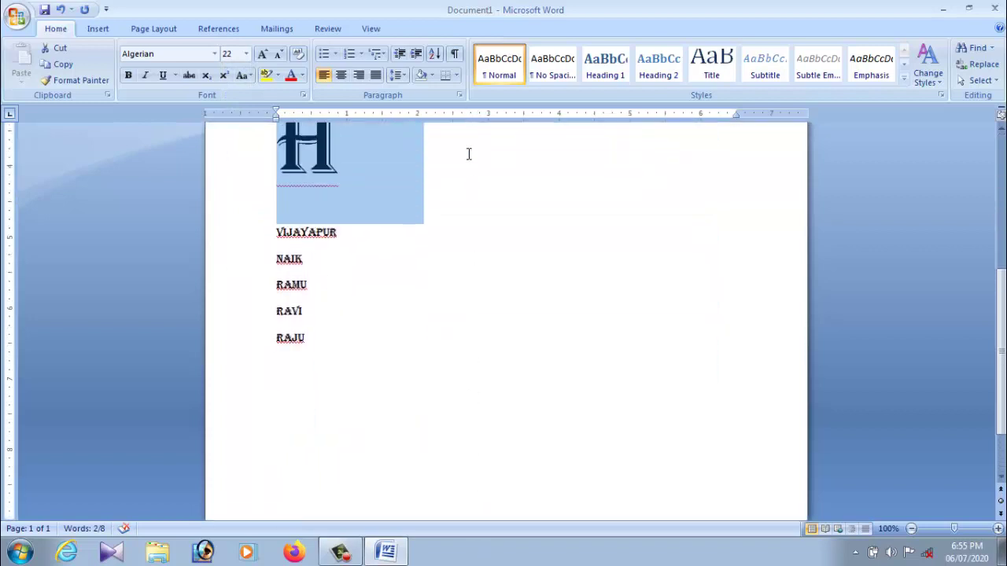
left_click(246, 54)
left_click(230, 145)
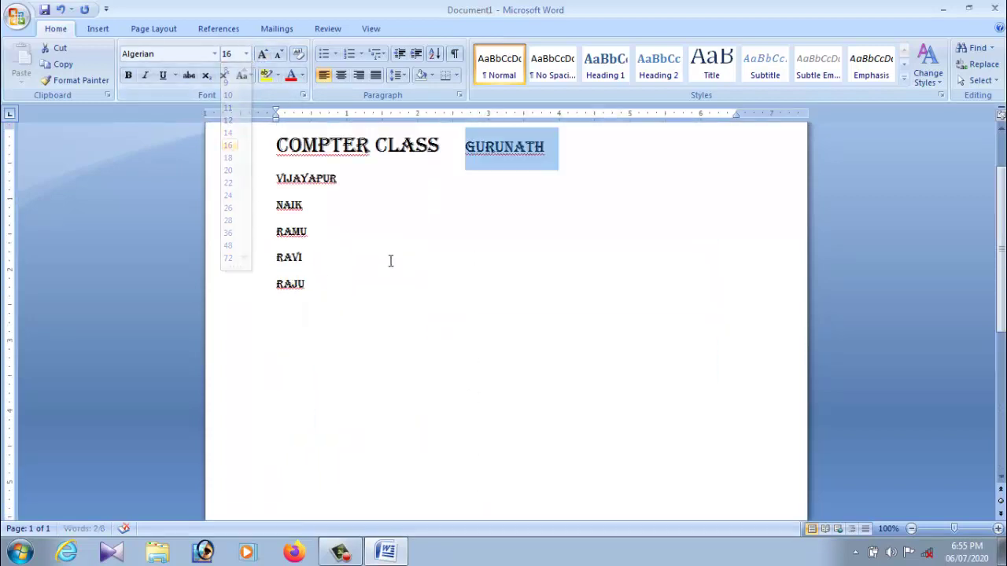
left_click(386, 260)
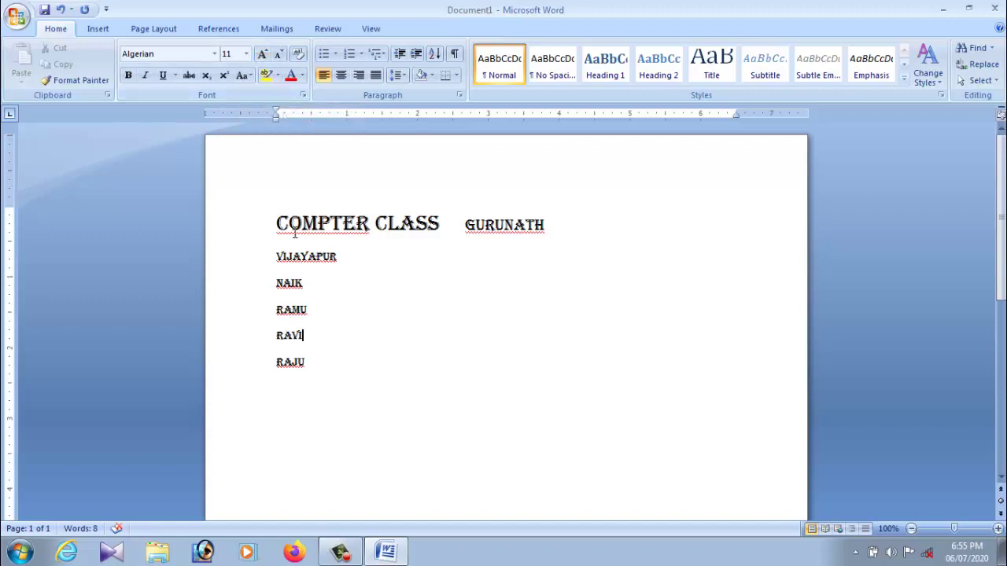
Adjust the heading size with Grow Font and Shrink Font, then clear its formatting.
left_click_drag(277, 223, 557, 228)
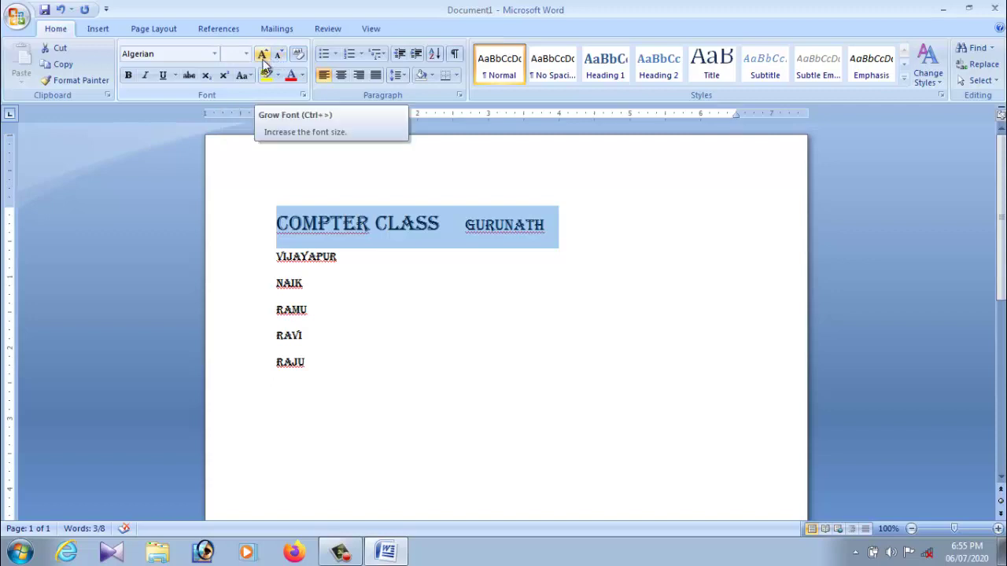
left_click(262, 55)
left_click(263, 56)
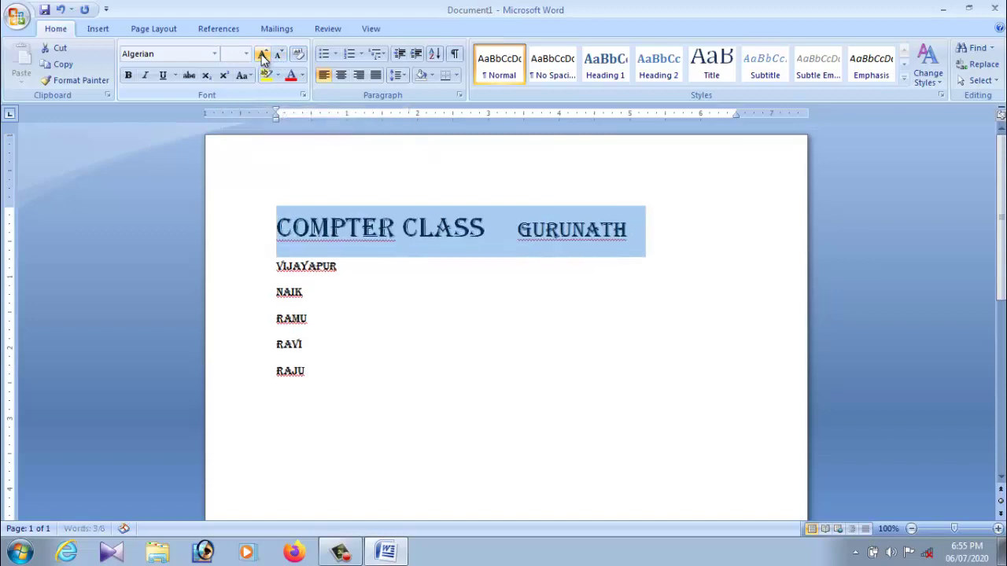
left_click(263, 55)
left_click(263, 55)
left_click(279, 55)
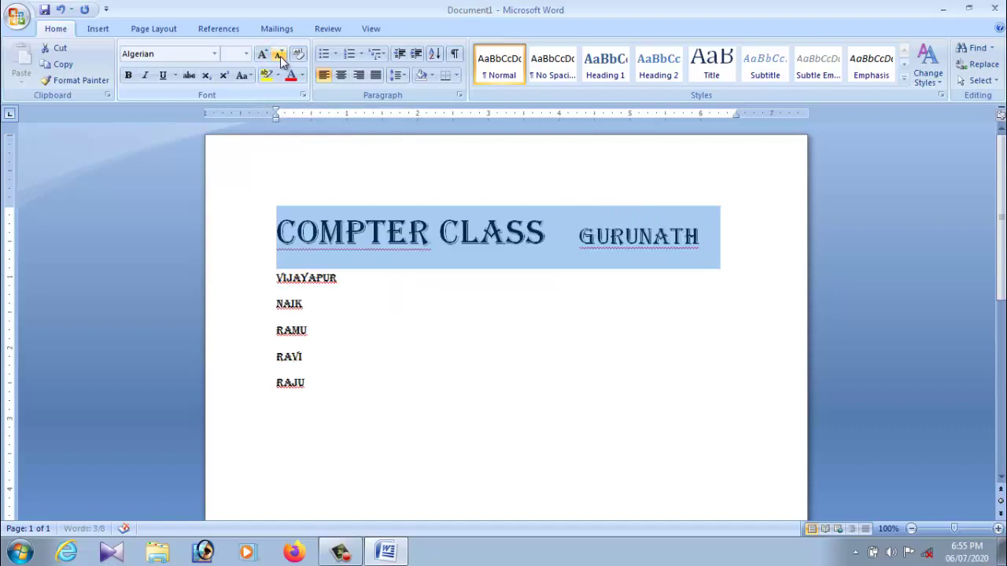
left_click(280, 55)
left_click(279, 55)
left_click(279, 55)
left_click(263, 55)
left_click(262, 55)
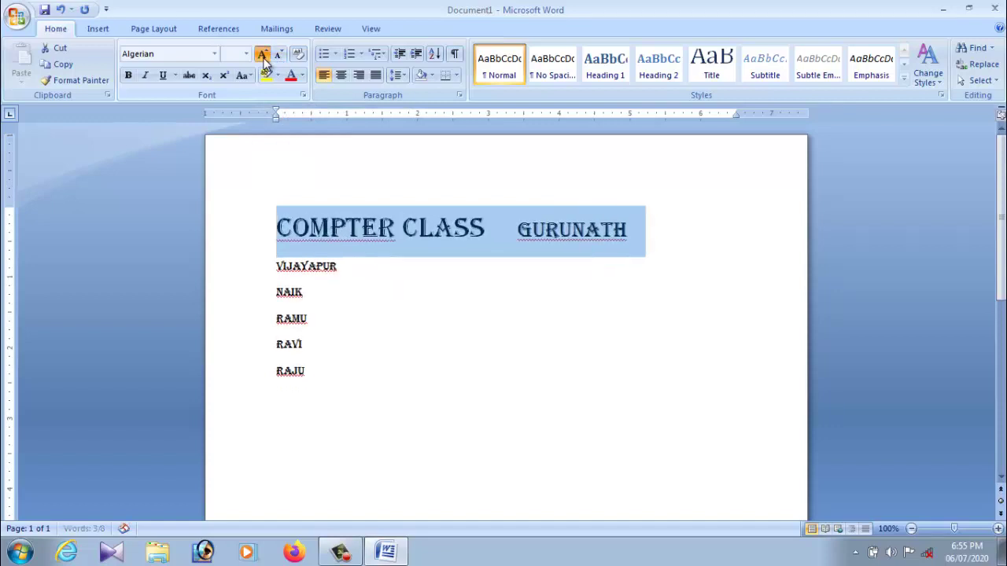
left_click(262, 55)
left_click(279, 55)
left_click(279, 55)
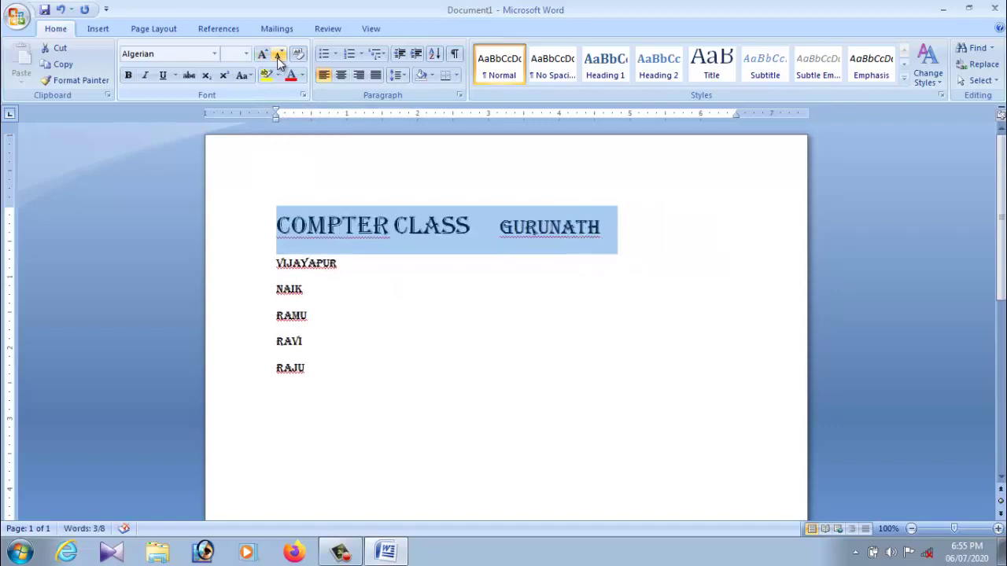
left_click(396, 198)
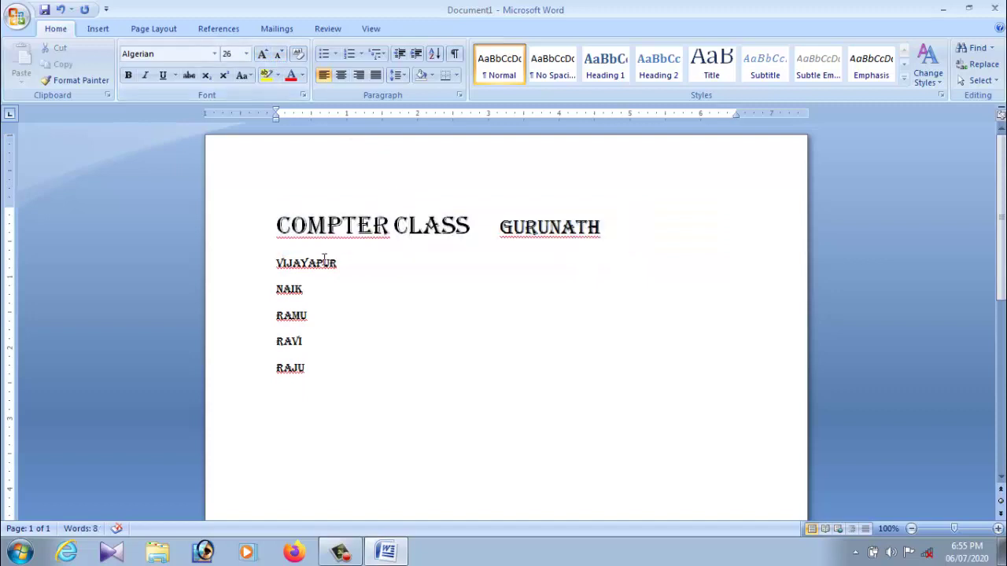
left_click(298, 55)
Clear formatting from the heading, gurunath and the Vijayapur-to-Raju lines, back to plain Calibri.
left_click(298, 55)
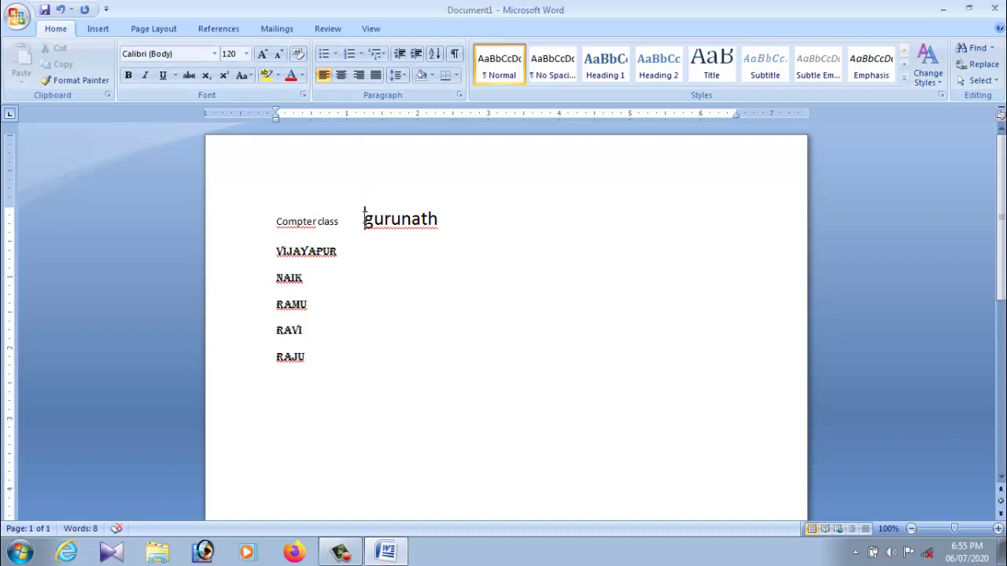
left_click_drag(364, 216, 445, 218)
left_click(299, 55)
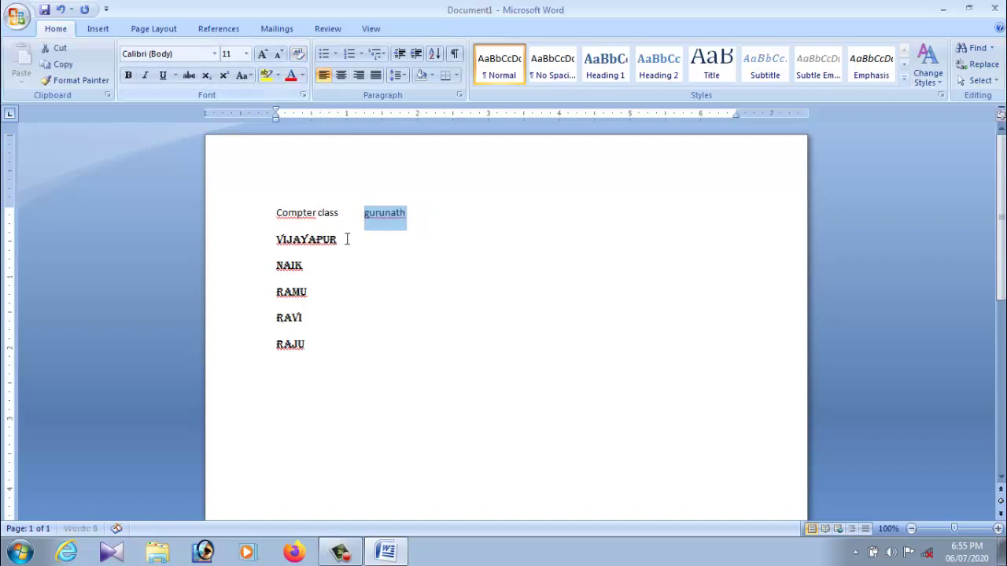
left_click_drag(277, 234, 322, 344)
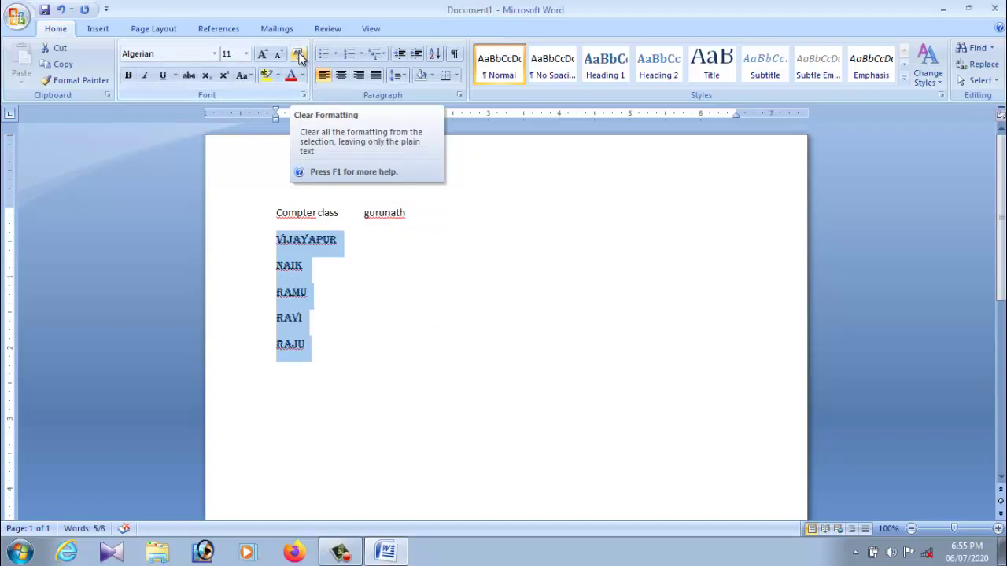
left_click(299, 54)
left_click(365, 251)
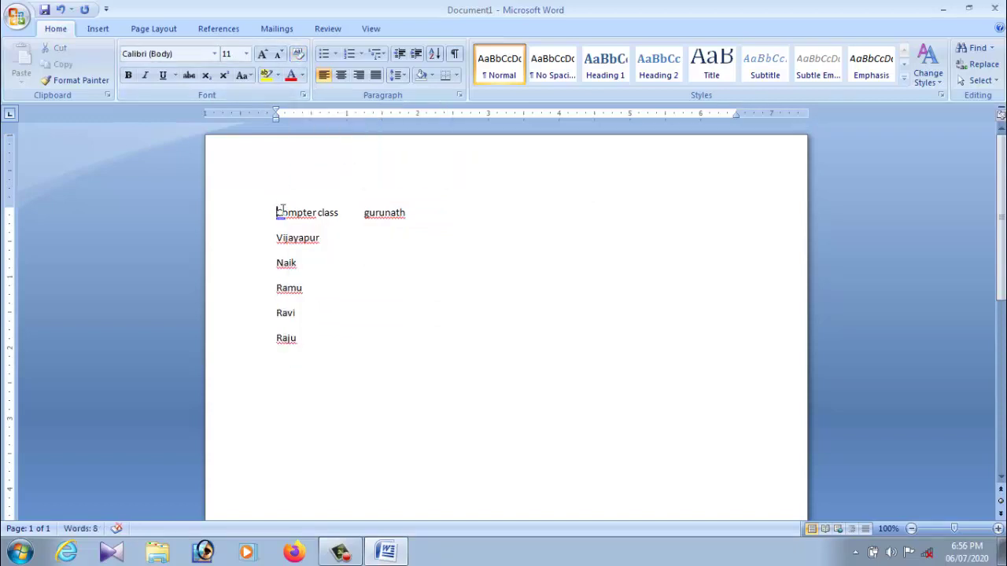
left_click_drag(281, 209, 414, 348)
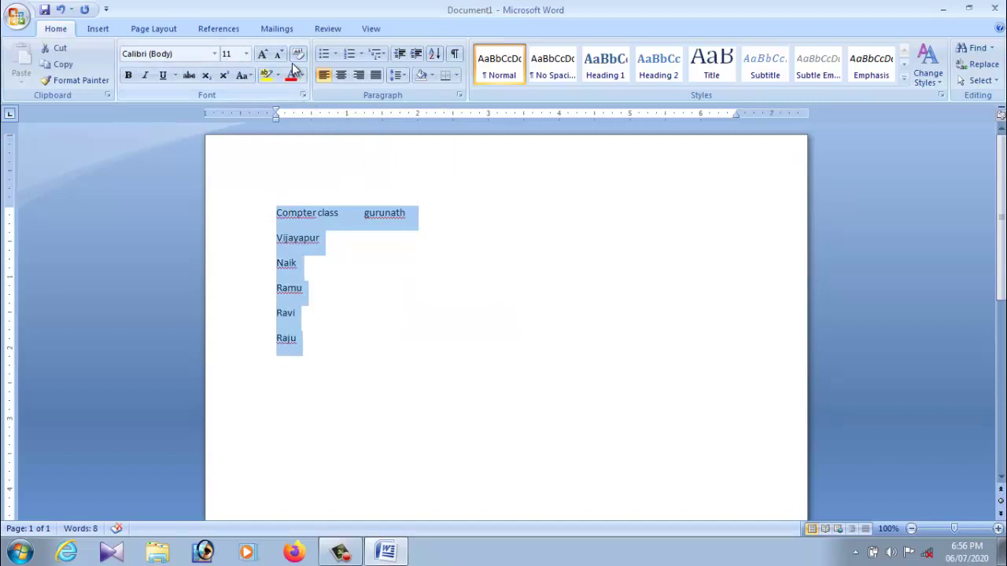
Make the first line 'Compter class gurunath' bold.
left_click(369, 263)
left_click_drag(277, 211, 363, 337)
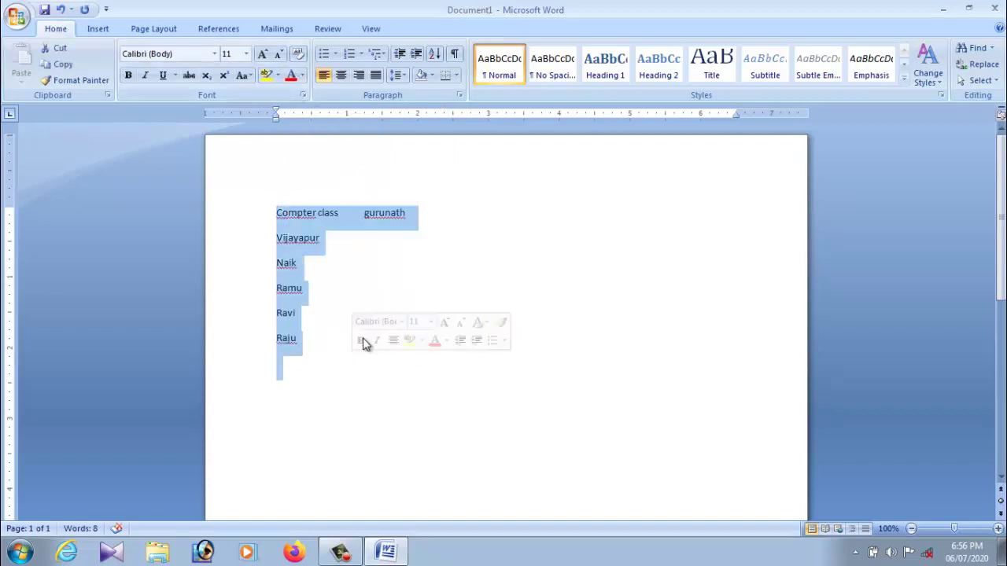
left_click(371, 316)
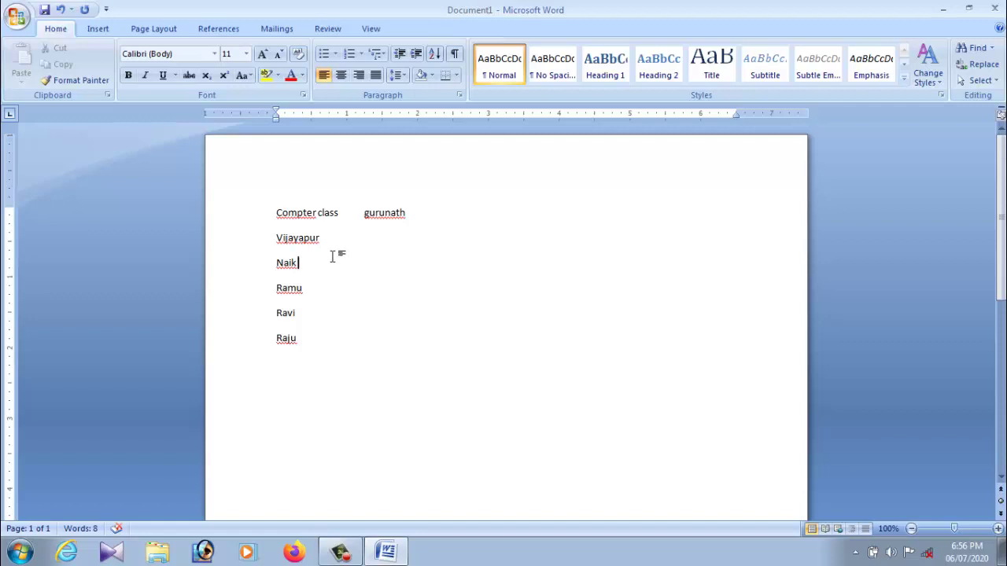
left_click_drag(277, 211, 362, 213)
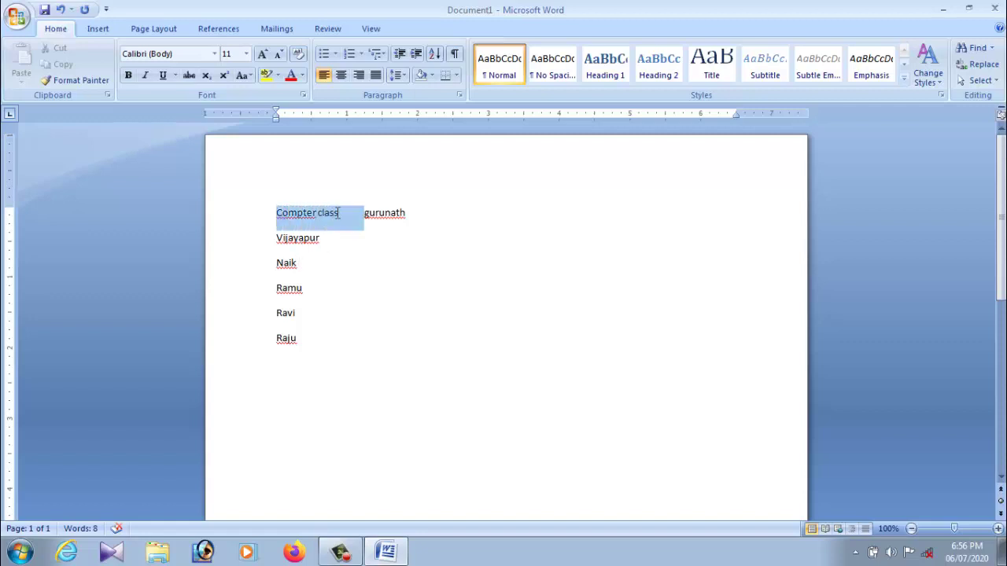
left_click(320, 234)
left_click_drag(276, 212, 412, 216)
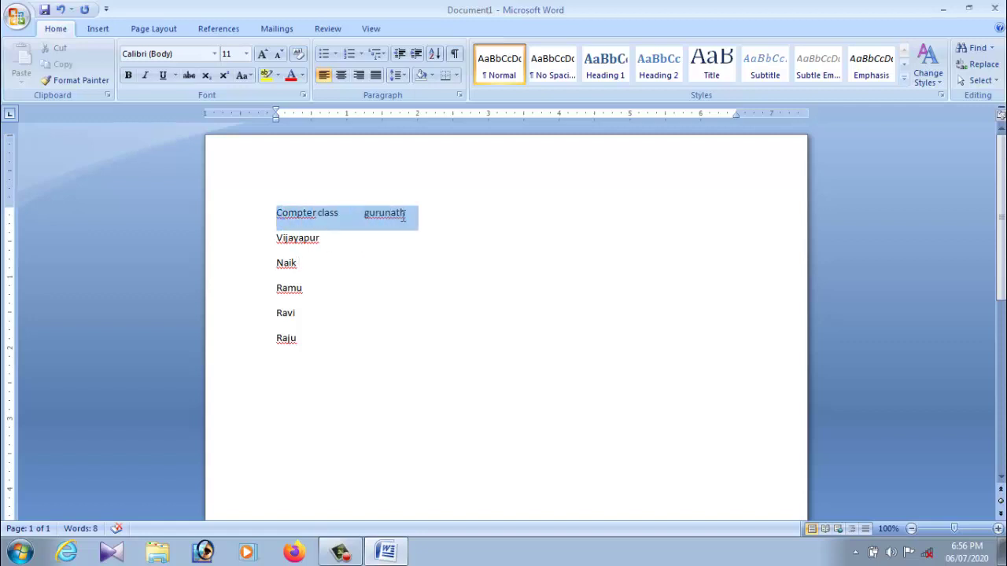
left_click(128, 76)
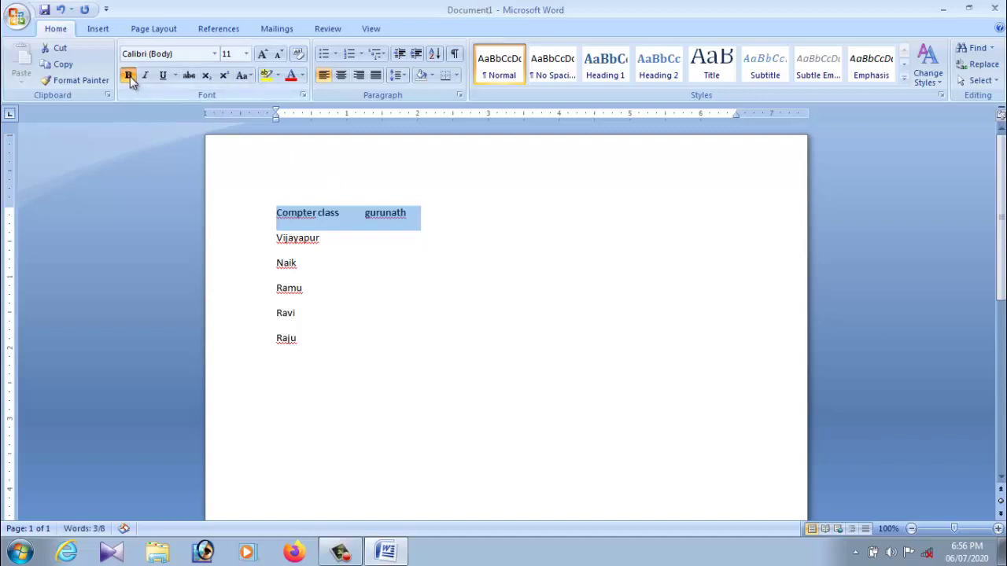
left_click(368, 249)
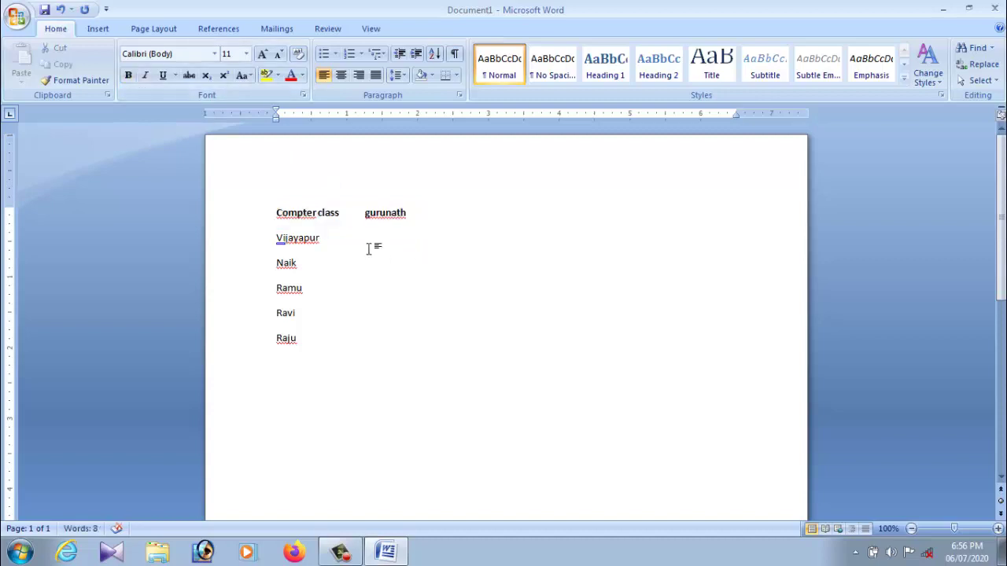
left_click_drag(277, 212, 397, 214)
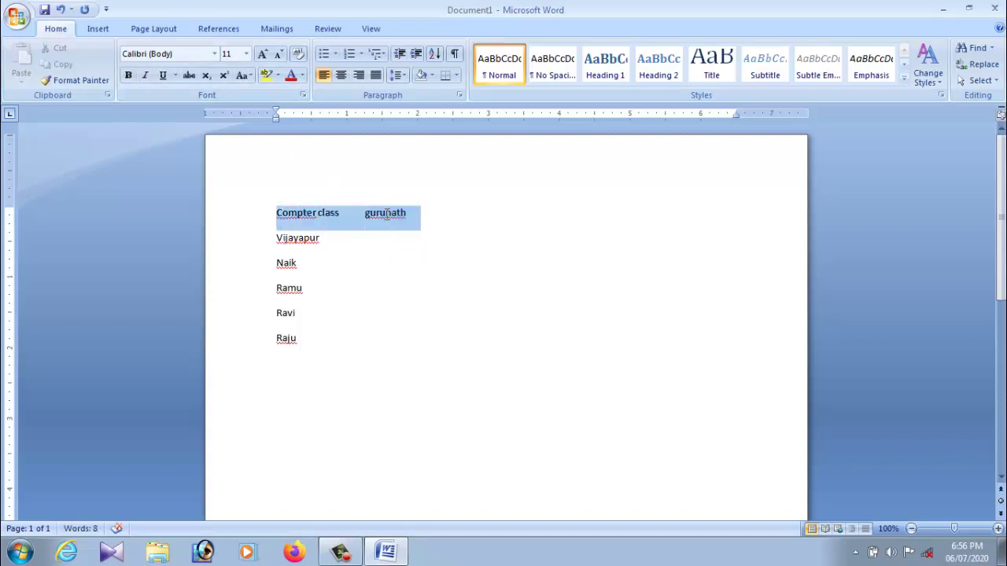
left_click(129, 81)
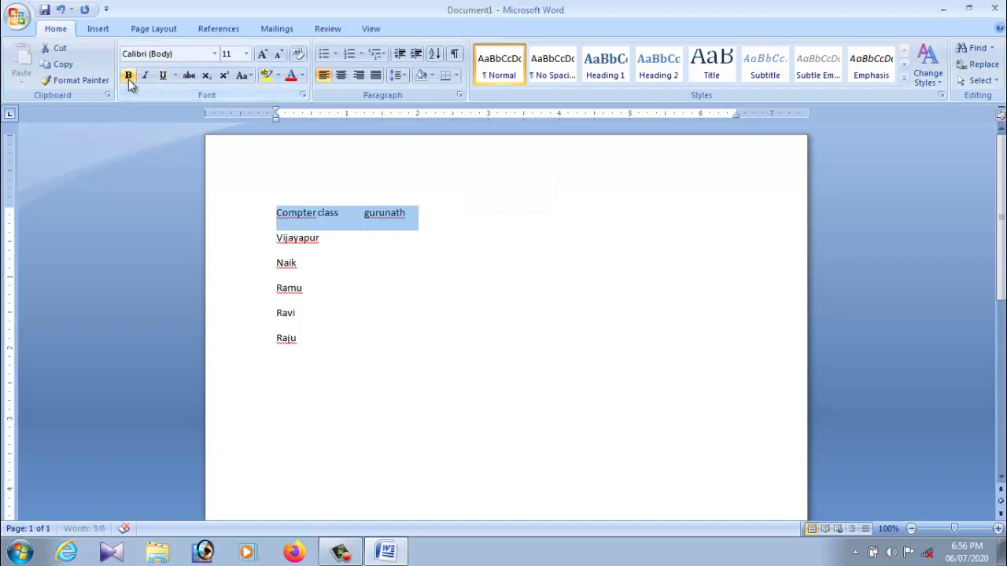
left_click(129, 81)
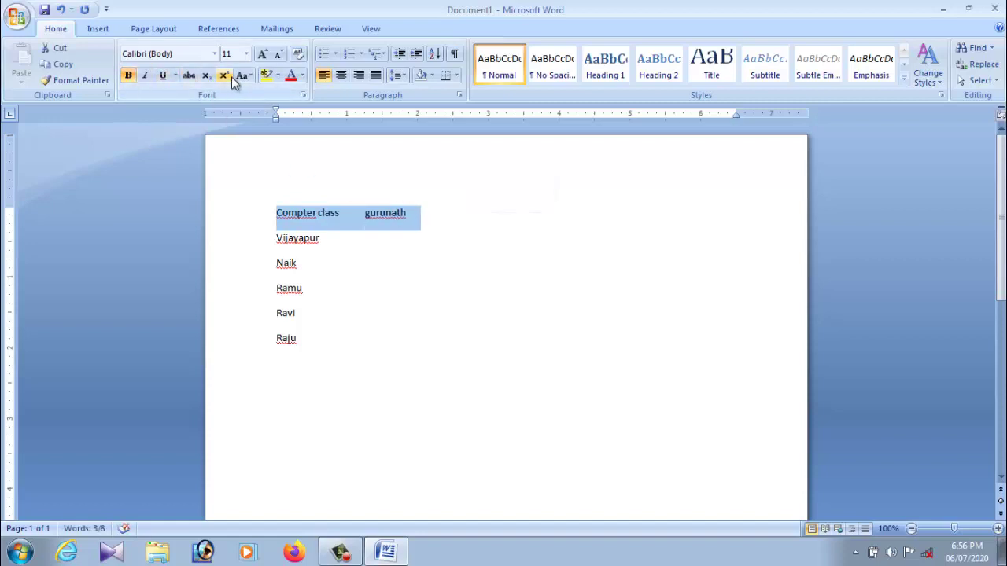
Set the bold heading to 24 point, then grow it to 28 point.
left_click(264, 55)
left_click(264, 55)
left_click(264, 55)
left_click(264, 55)
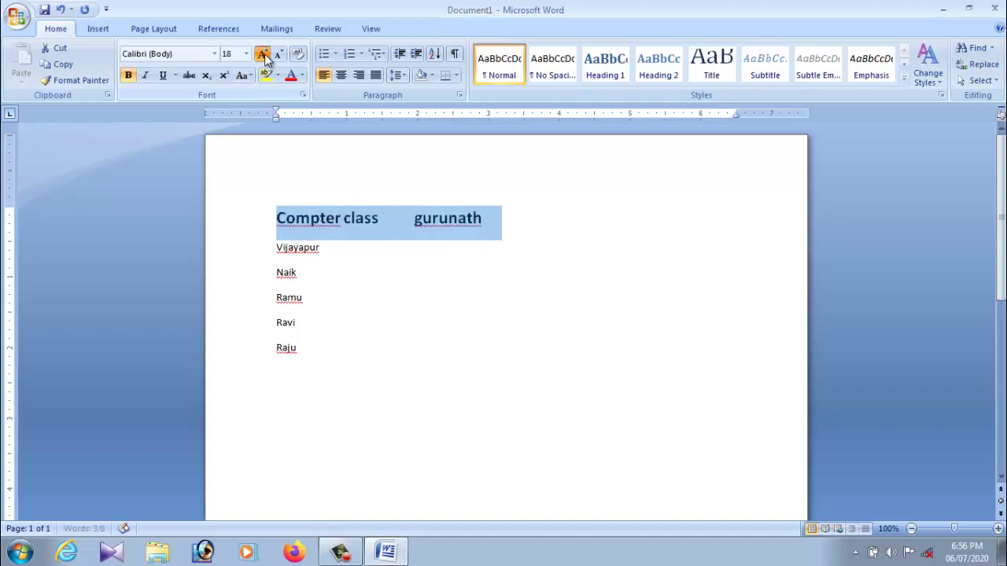
left_click(263, 55)
left_click(263, 55)
left_click(264, 55)
left_click(280, 55)
left_click(280, 55)
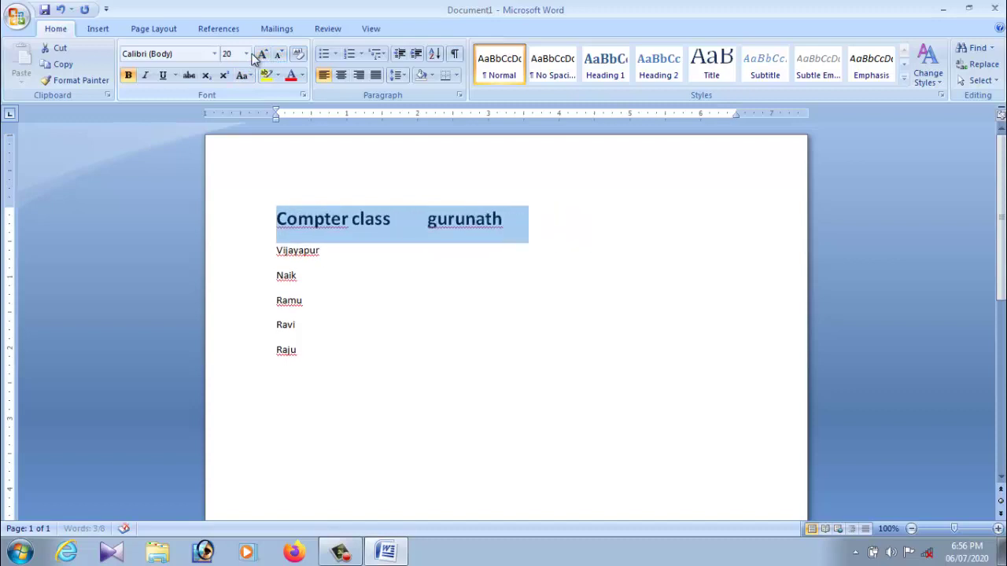
left_click(246, 53)
left_click(232, 199)
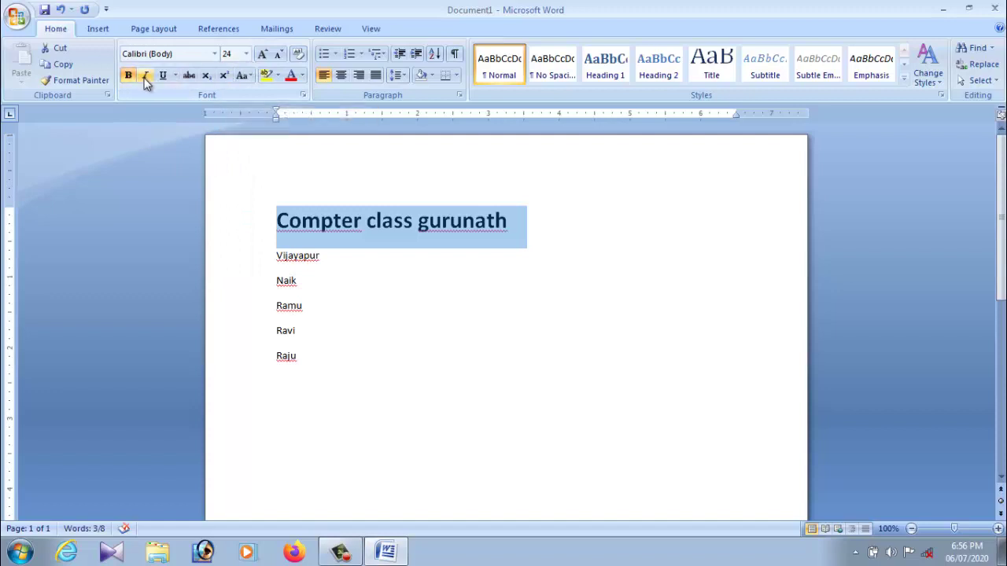
left_click(261, 53)
left_click(262, 54)
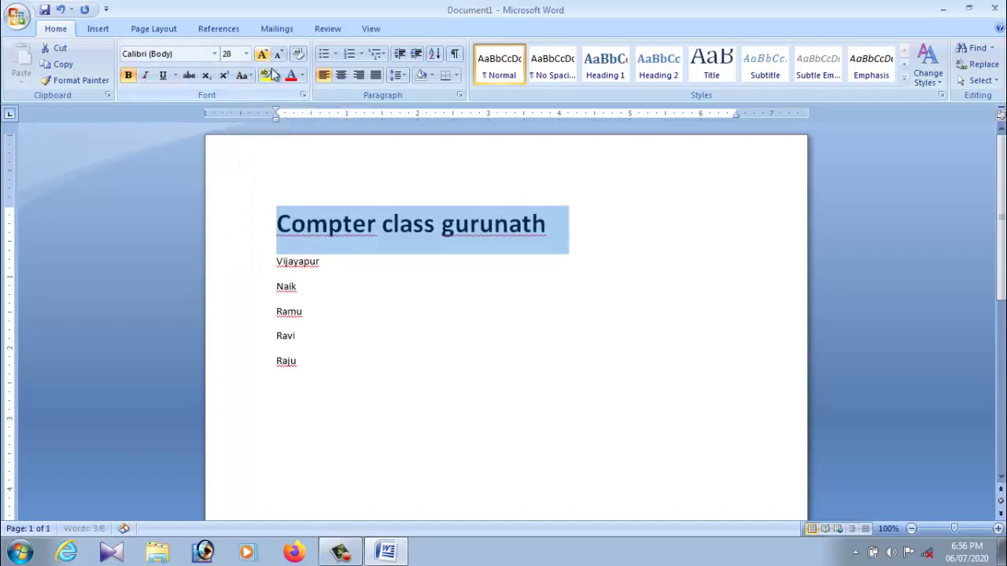
left_click(364, 249)
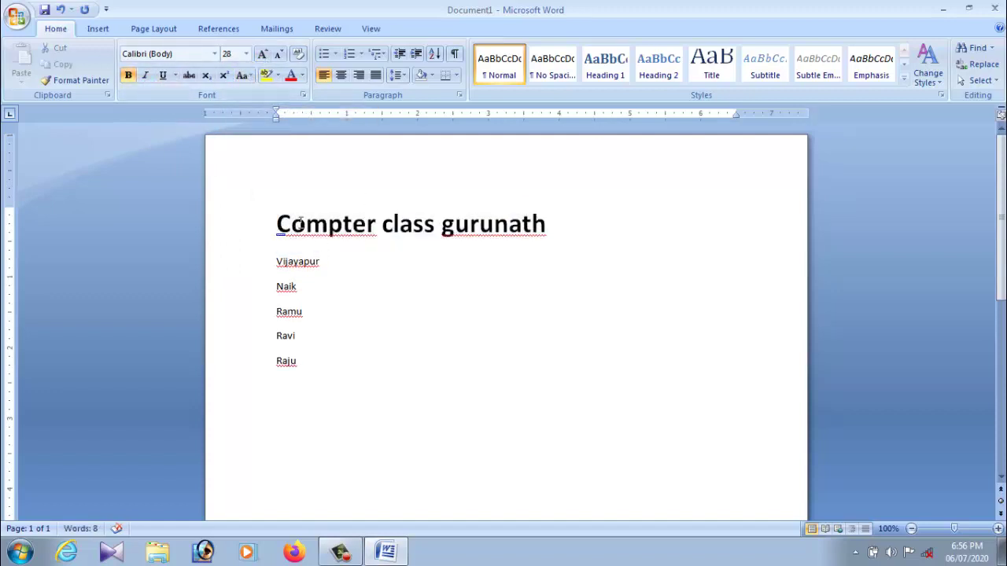
Make the heading 'Compter class gurunath' italic.
left_click_drag(278, 225, 548, 231)
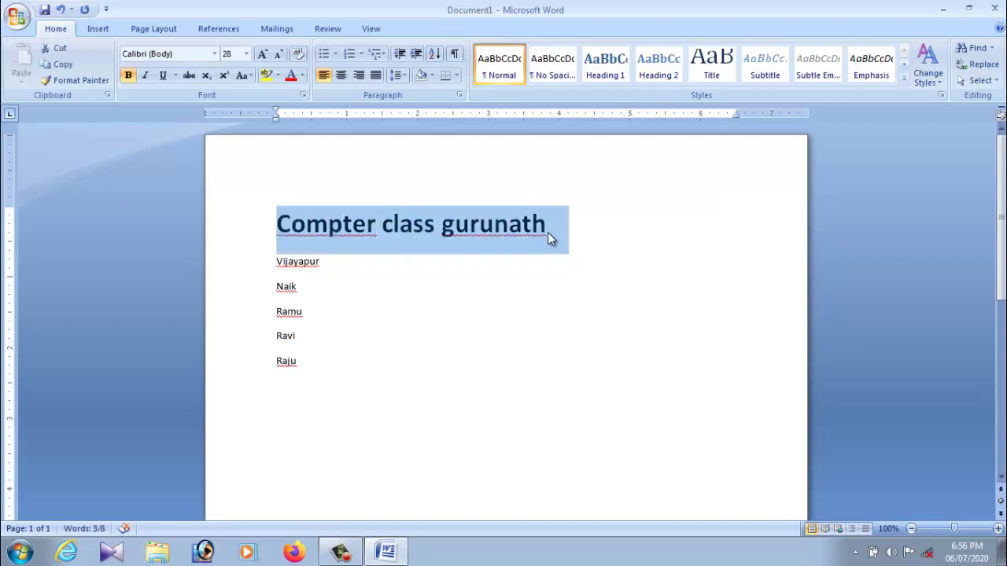
left_click(147, 78)
left_click(359, 274)
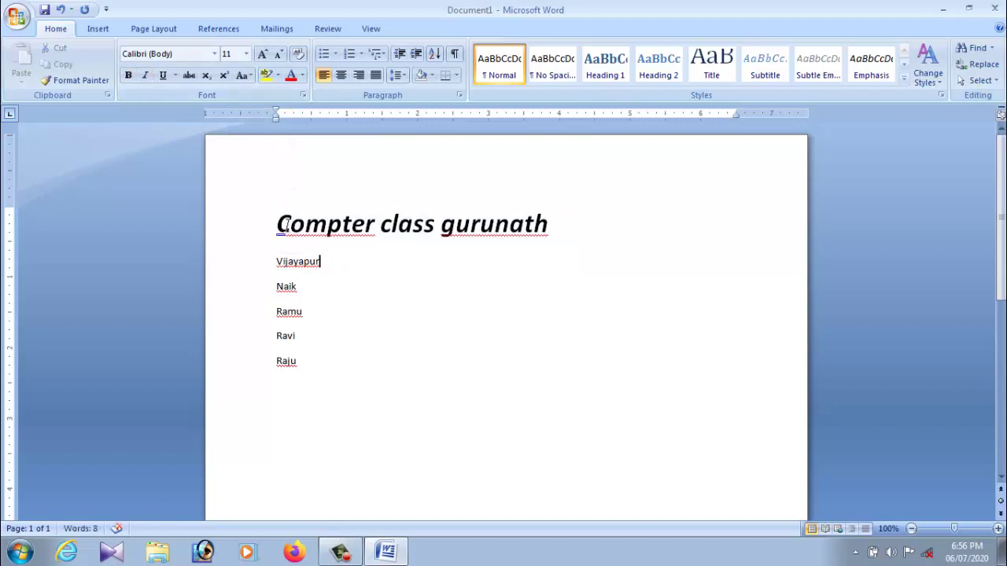
Grow the name lines Vijayapur through Raju to 18 point.
left_click_drag(277, 261, 296, 368)
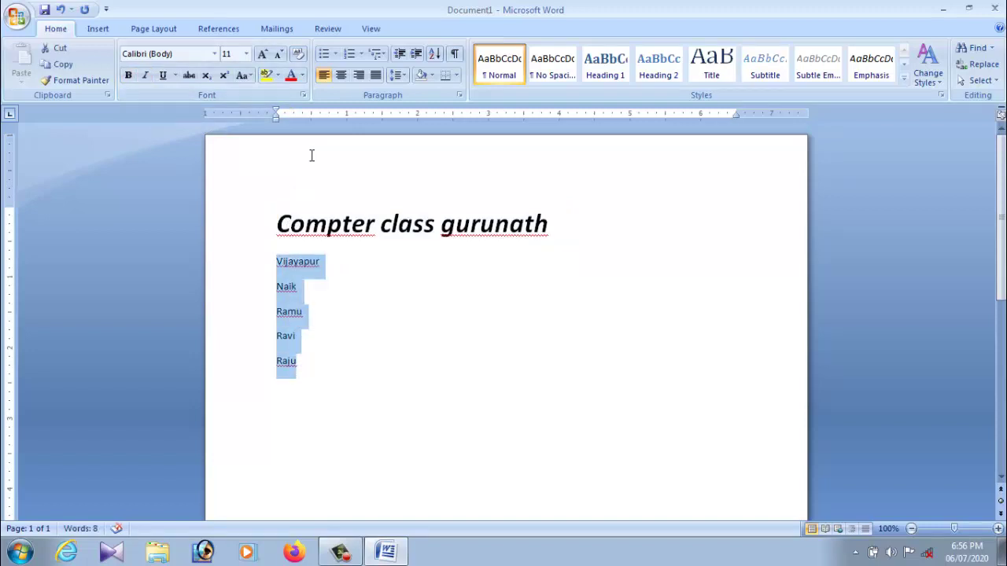
left_click(262, 55)
left_click(262, 54)
left_click(262, 55)
left_click(262, 55)
left_click(401, 371)
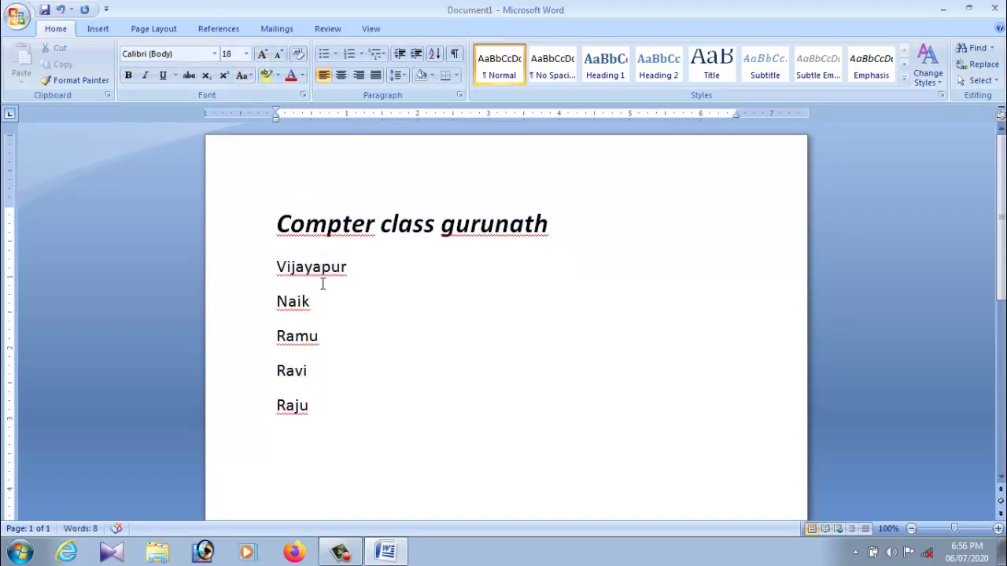
Underline the heading line.
left_click_drag(288, 218, 551, 220)
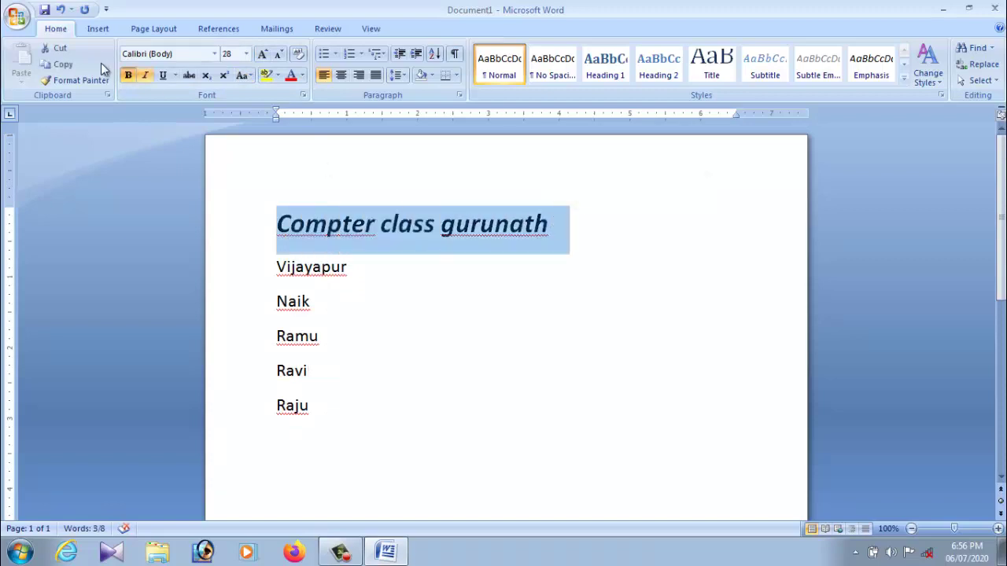
left_click(366, 315)
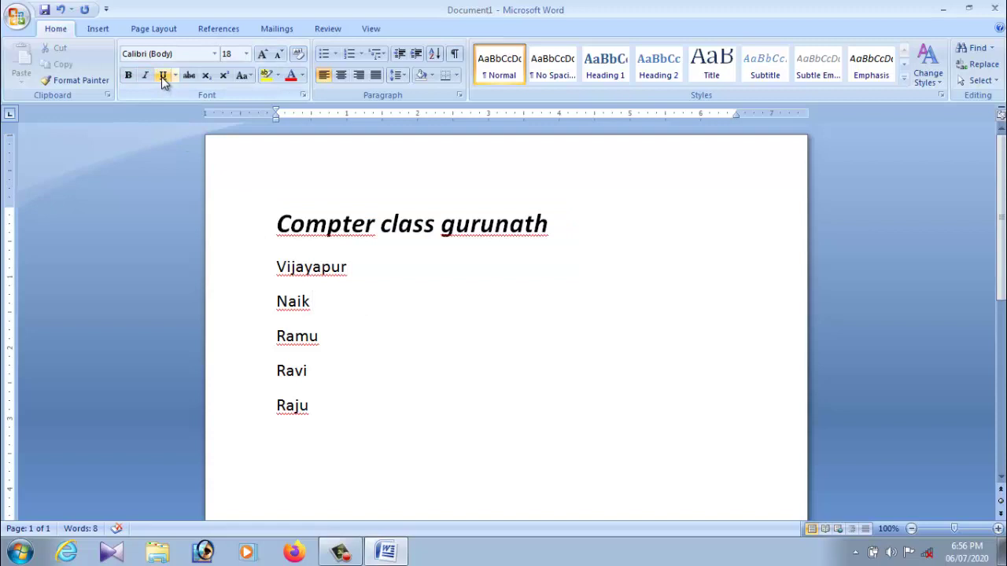
left_click_drag(277, 224, 464, 250)
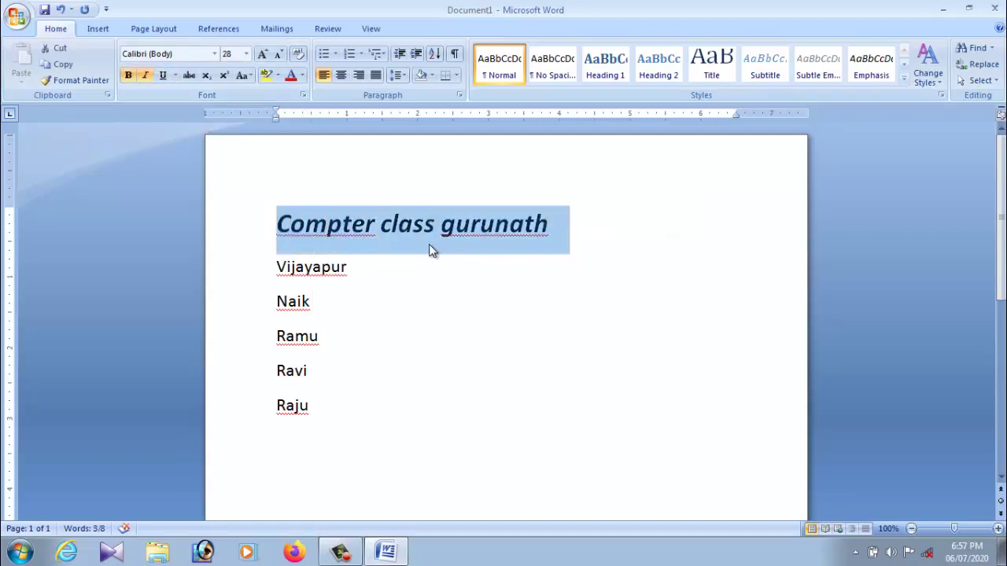
left_click(164, 77)
left_click(432, 328)
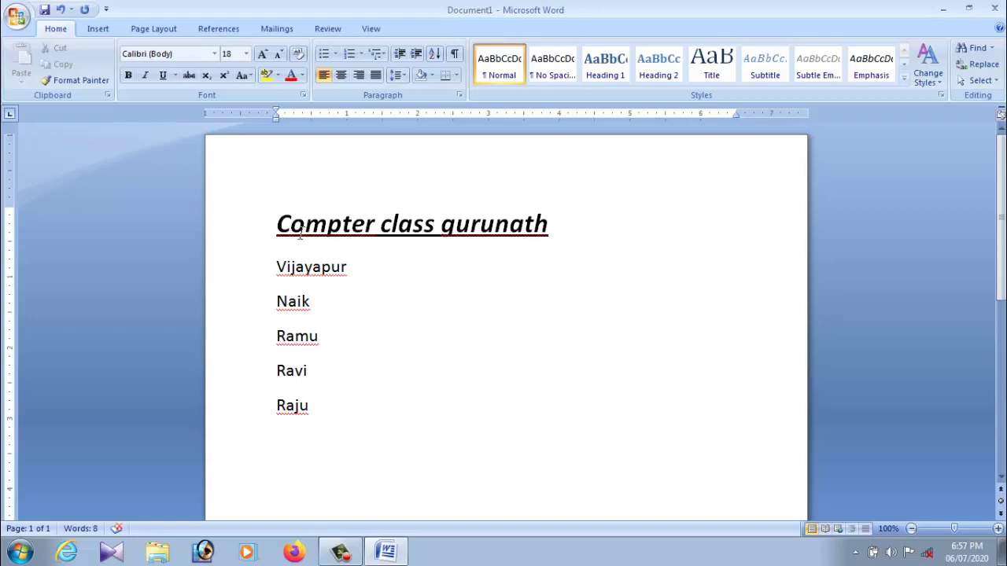
Replace the heading's single underline with the wavy underline style.
left_click_drag(276, 224, 566, 227)
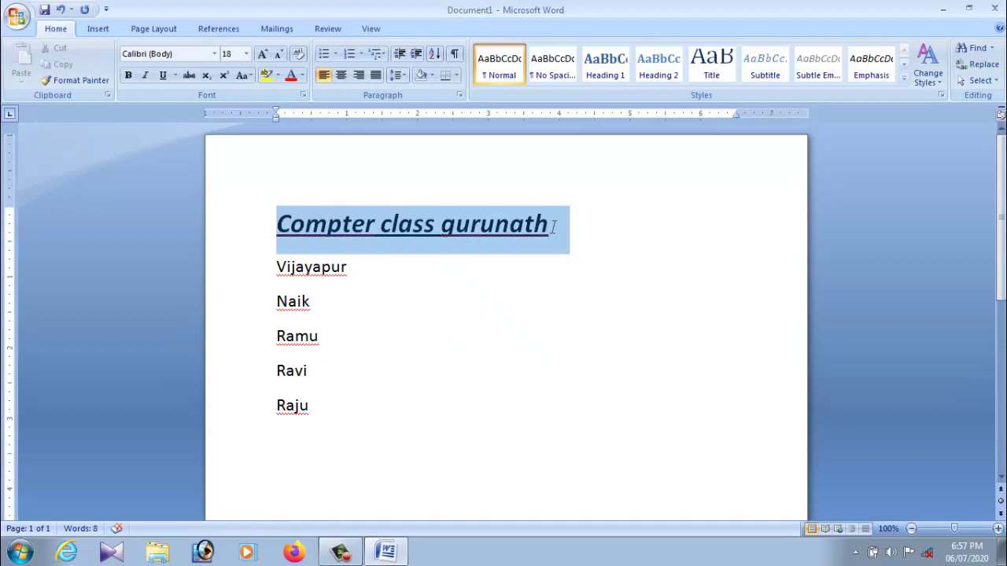
left_click(163, 79)
left_click(164, 80)
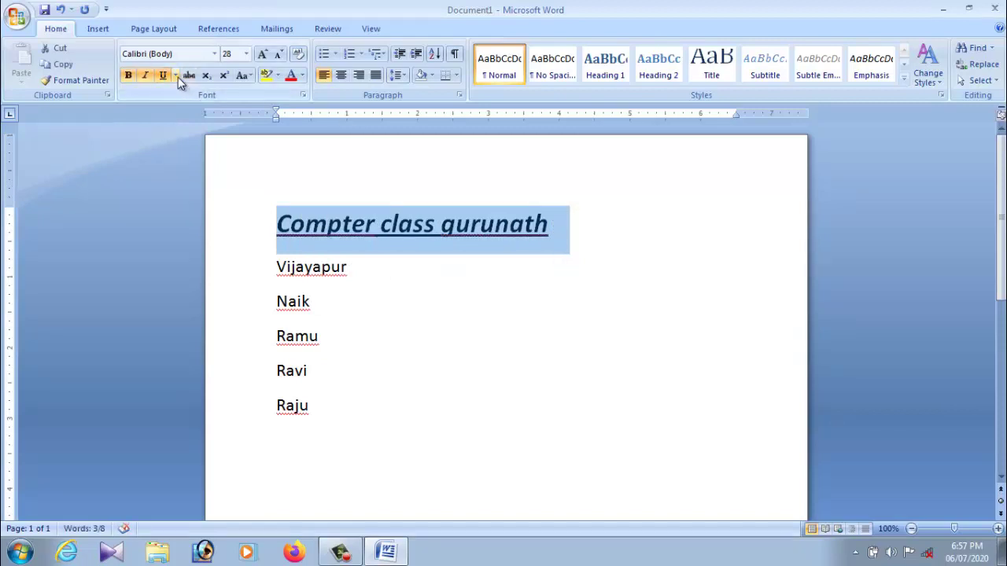
left_click(177, 76)
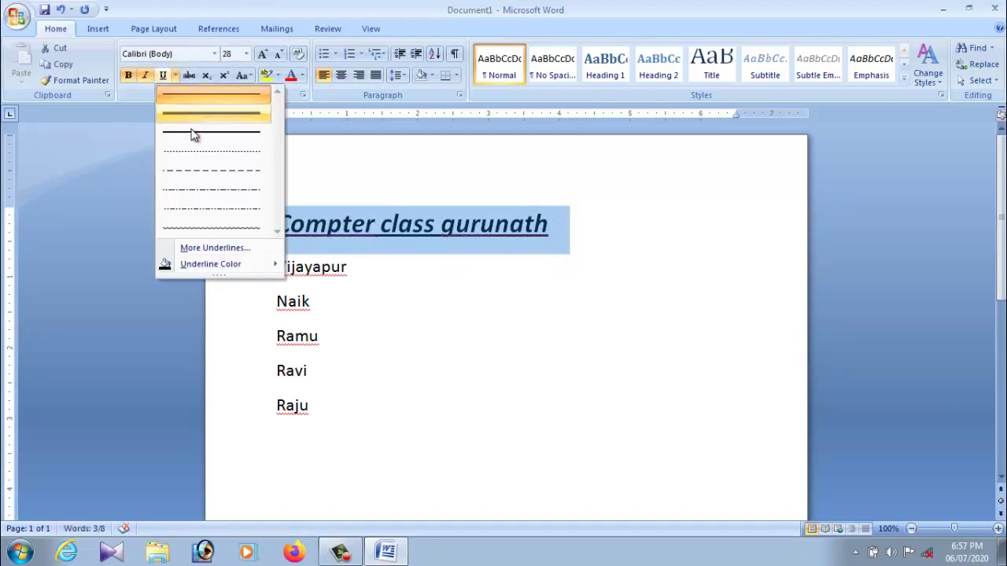
left_click(175, 77)
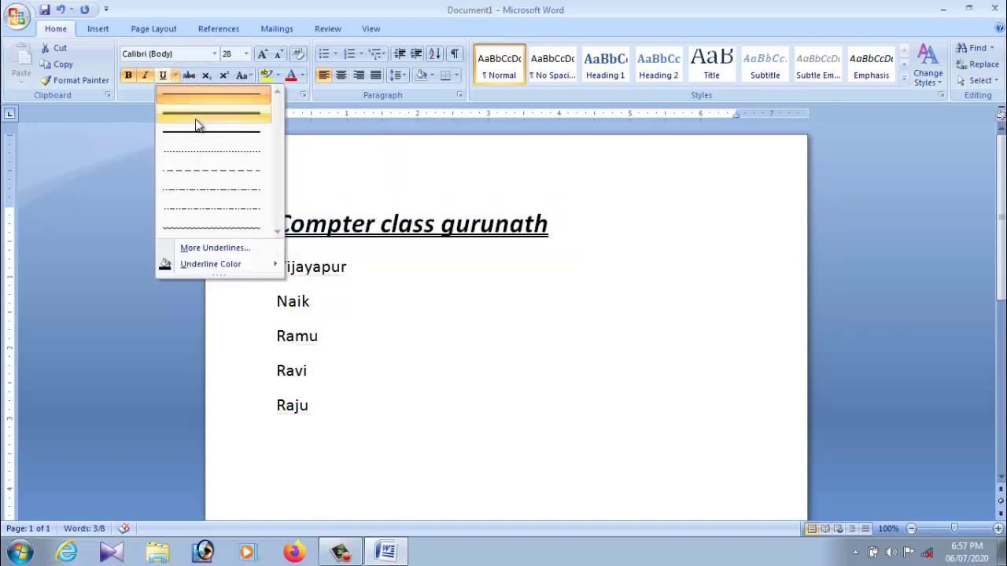
left_click(213, 229)
left_click(353, 267)
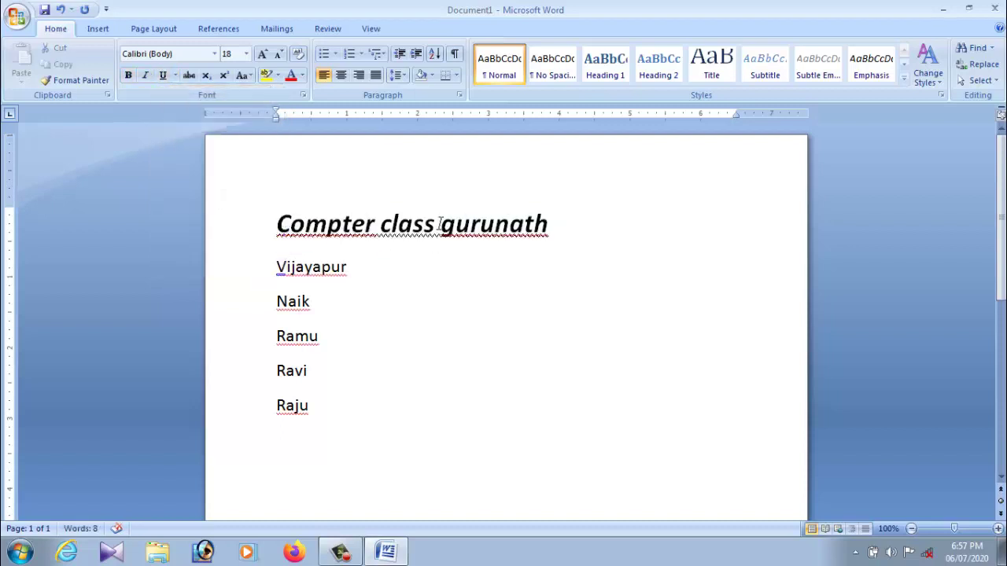
left_click(439, 224)
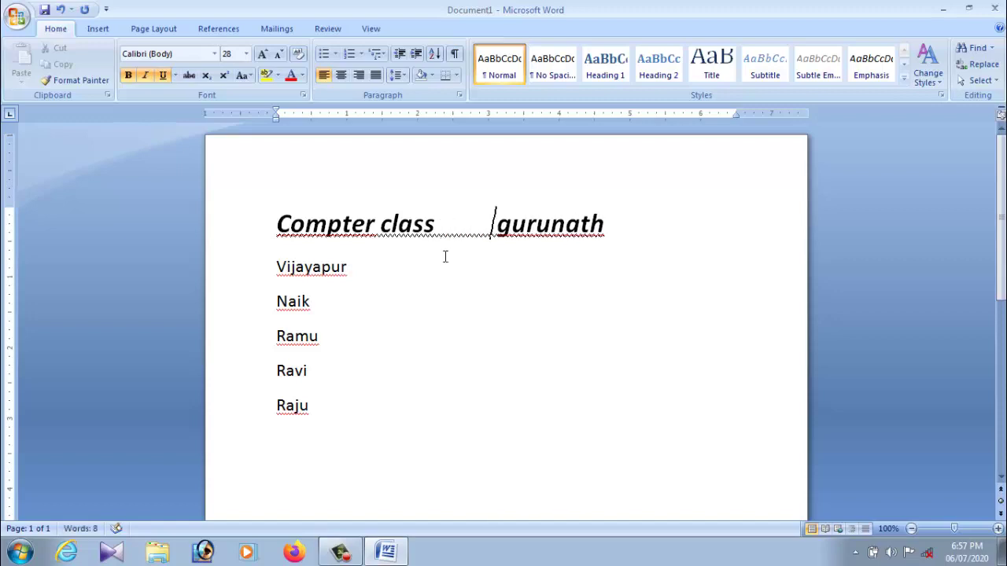
Spread the heading words further apart and give the heading a thick underline.
left_click(377, 236)
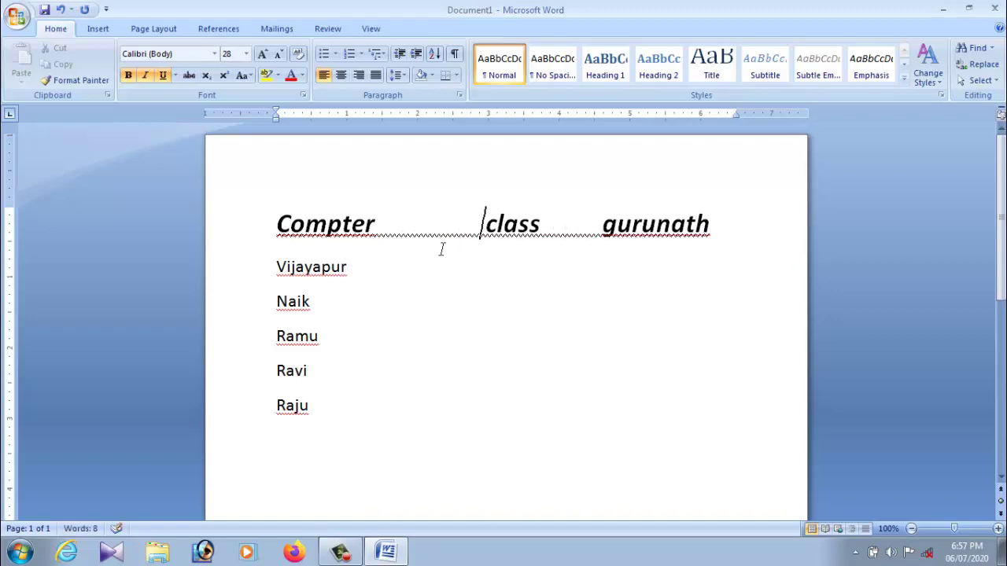
left_click(575, 228)
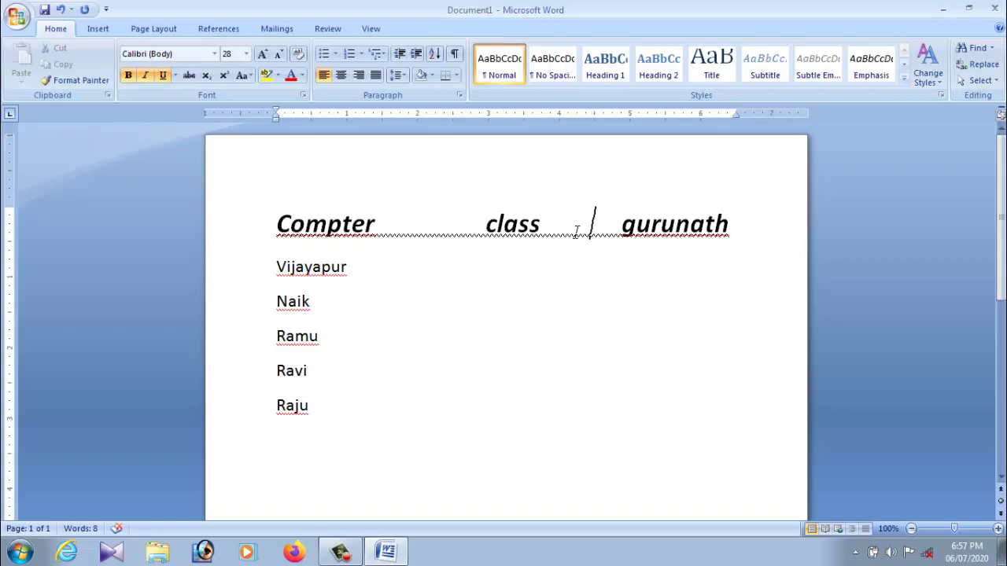
left_click(174, 76)
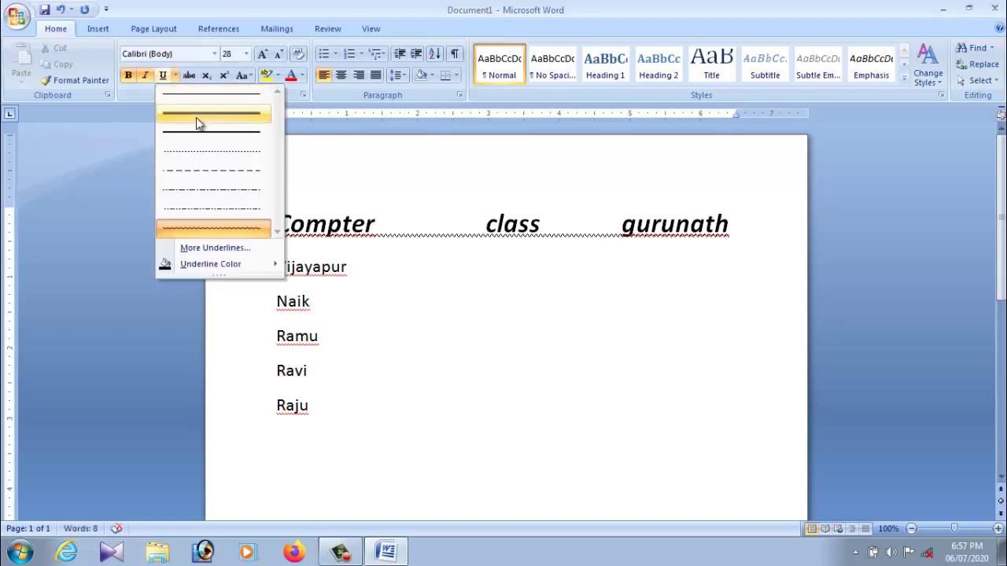
left_click(195, 117)
left_click(389, 264)
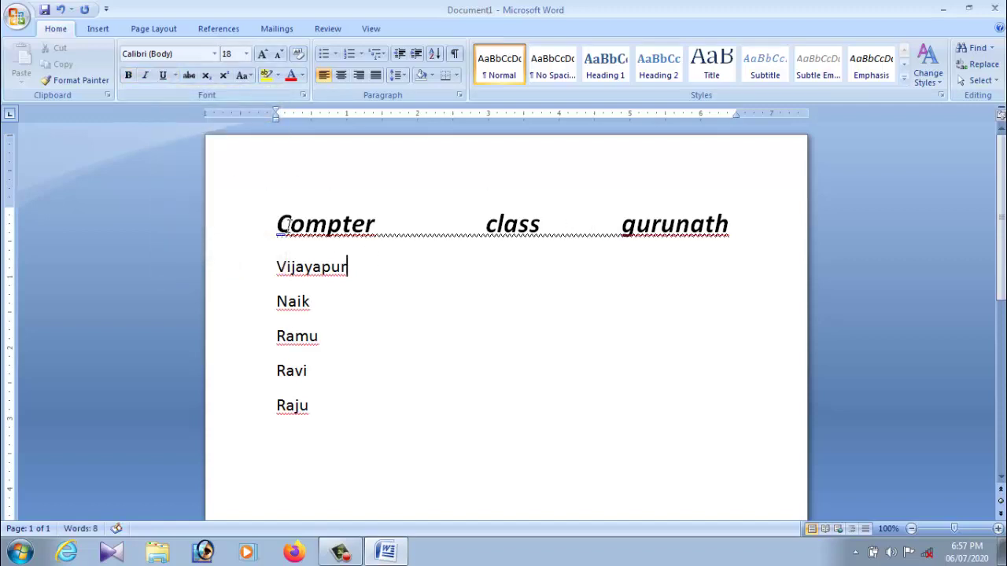
Change the whole heading's underline to the dash-dot style.
left_click_drag(288, 226, 734, 231)
left_click(175, 76)
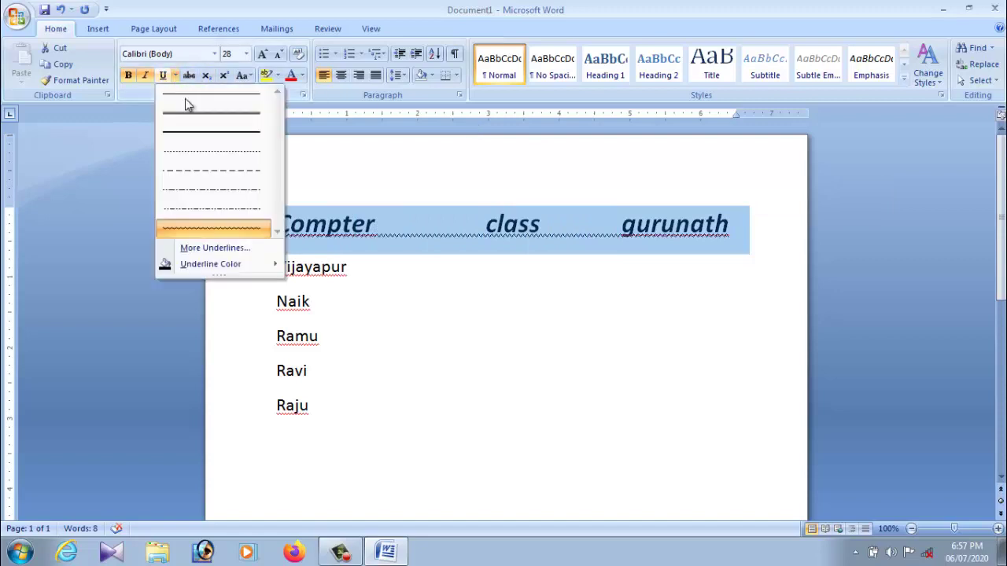
left_click(209, 190)
left_click(482, 330)
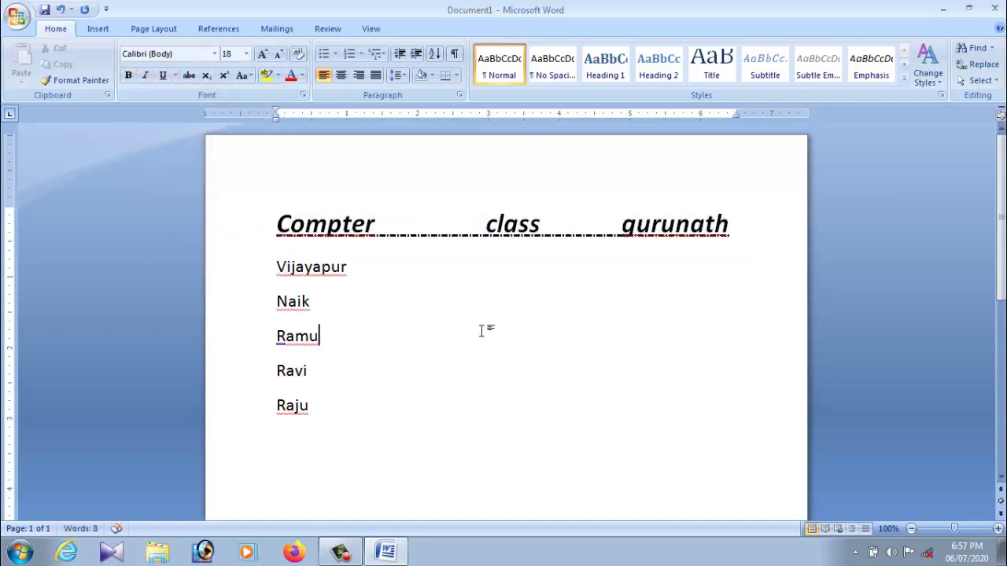
Select the word gurunath in the heading.
left_click(404, 299)
left_click_drag(483, 219, 530, 223)
left_click(603, 263)
left_click_drag(623, 226, 730, 238)
left_click(674, 306)
left_click_drag(626, 224, 735, 239)
left_click(686, 261)
left_click_drag(629, 232, 732, 238)
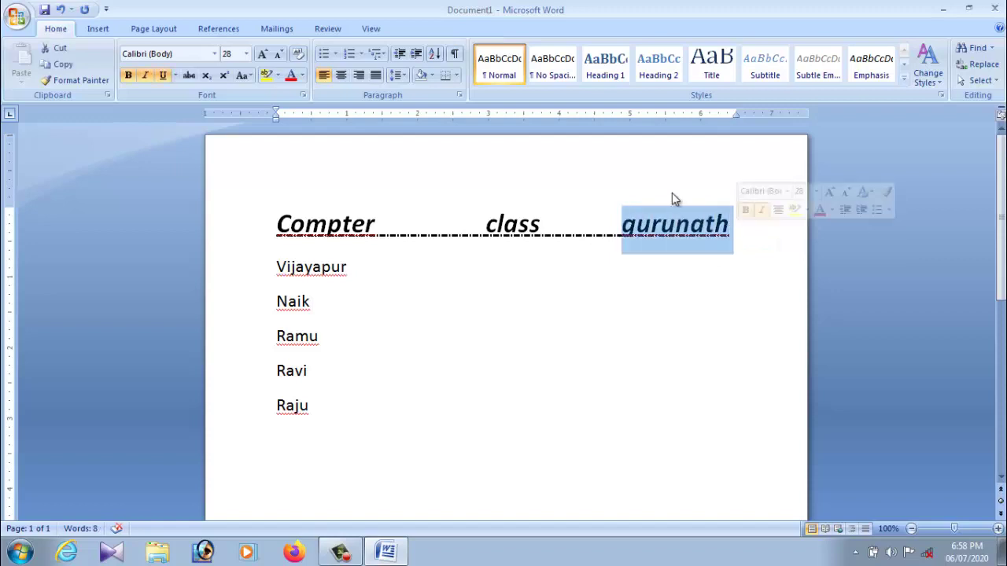
Apply strikethrough to the word gurunath.
left_click(191, 78)
left_click(534, 276)
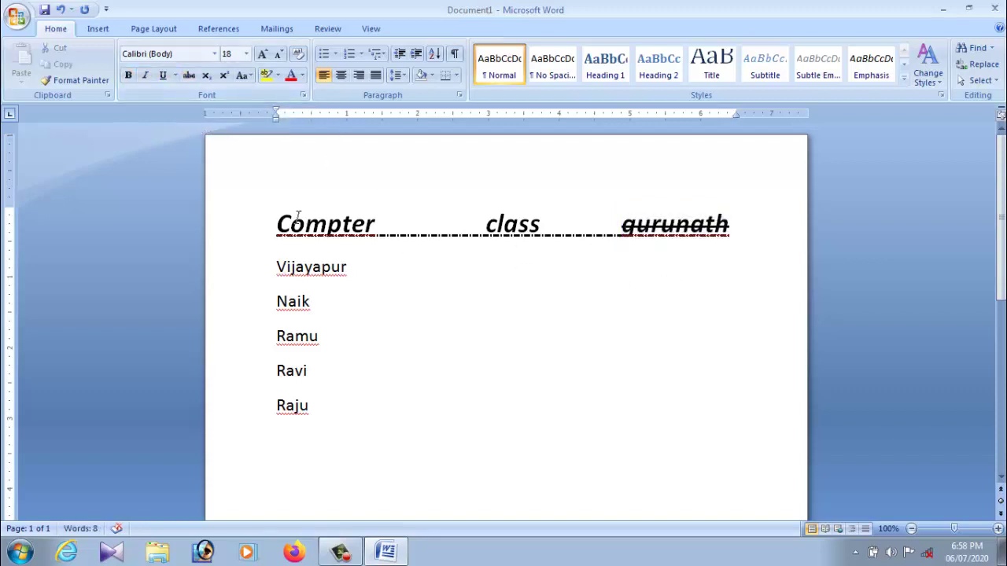
left_click_drag(276, 226, 602, 211)
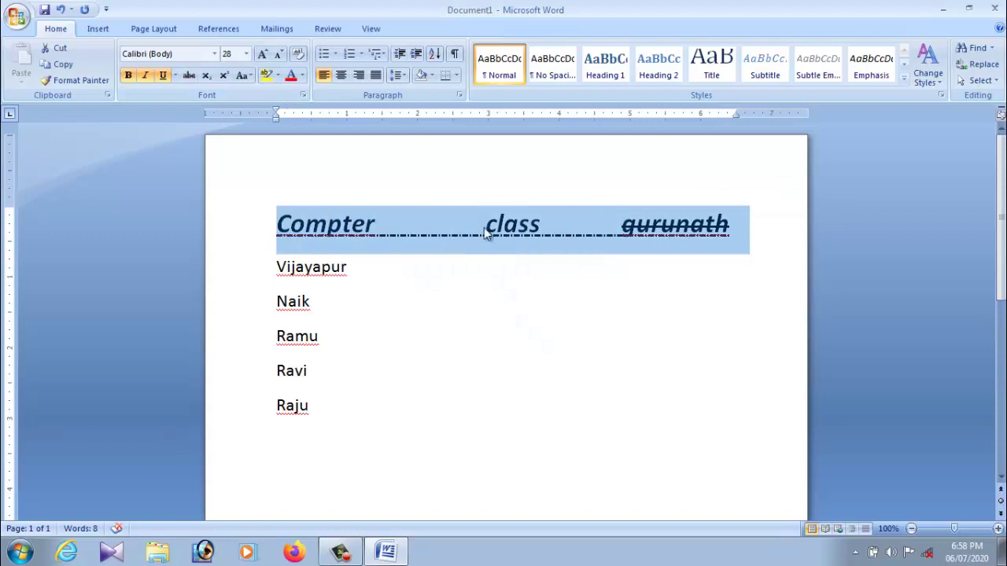
left_click(492, 279)
Remove underline, italic and bold from the whole heading line.
left_click_drag(278, 226, 736, 243)
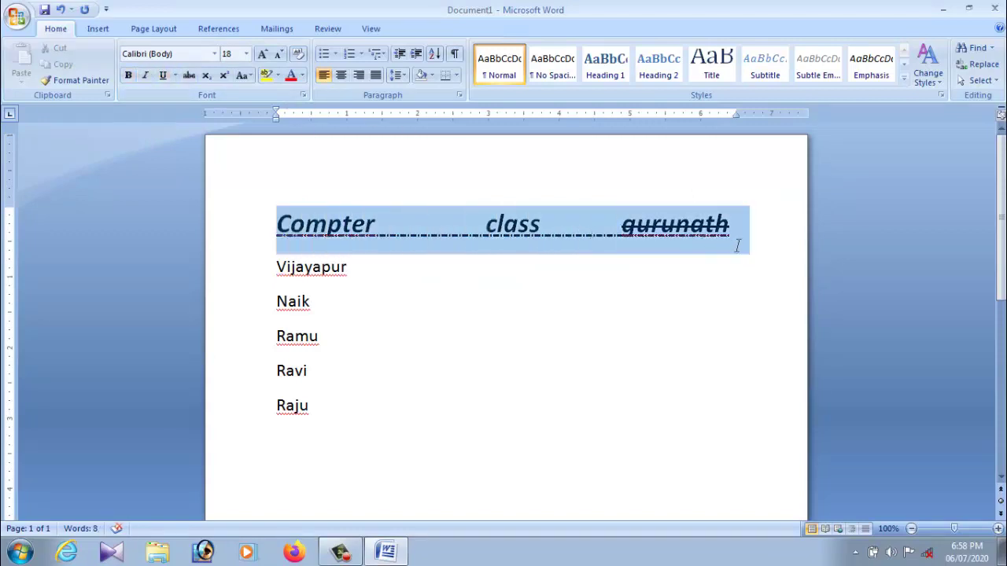
left_click(164, 77)
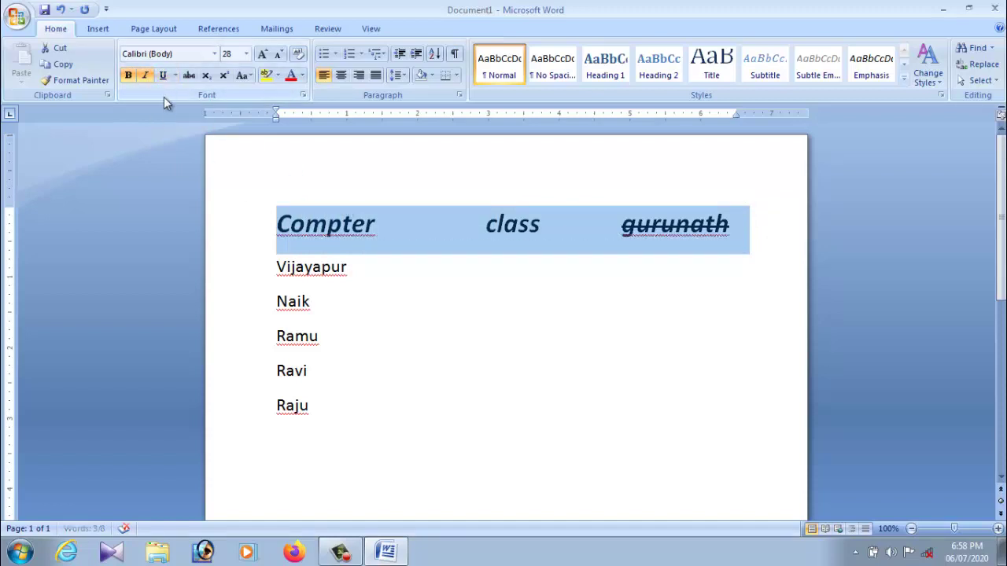
left_click(146, 76)
left_click(128, 76)
left_click(480, 300)
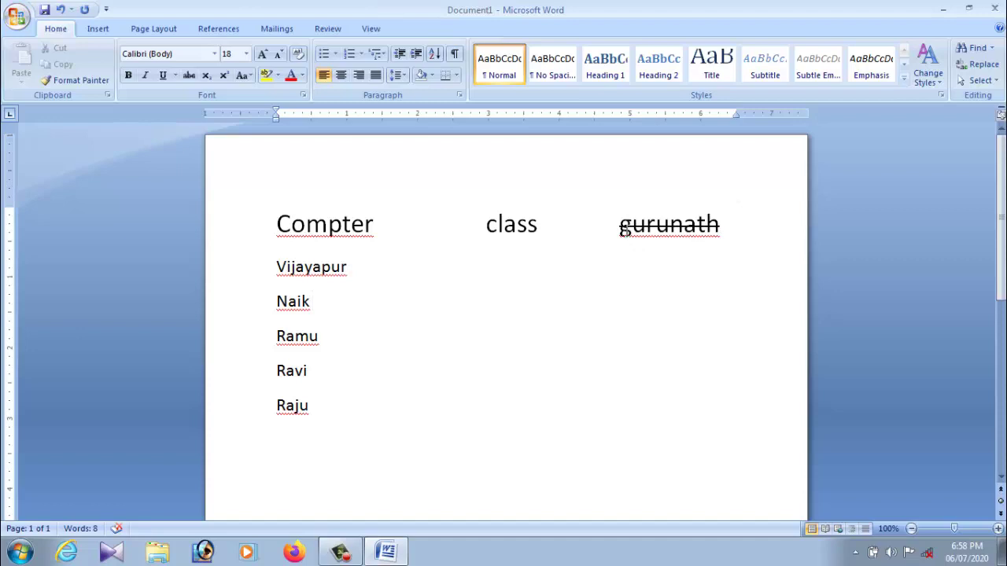
left_click(306, 228)
left_click(357, 256)
left_click(518, 228)
left_click(538, 229)
type("a")
left_click(534, 281)
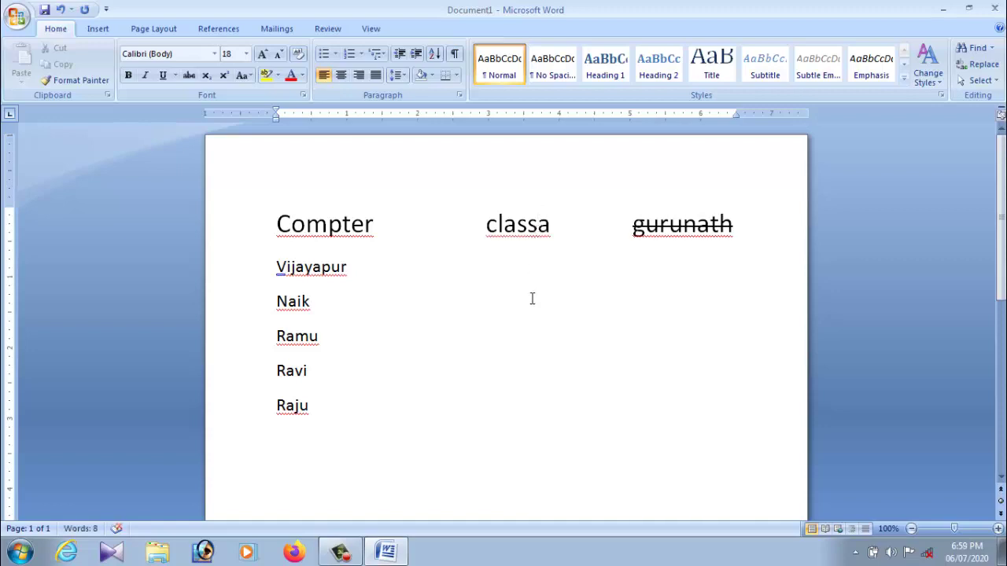
left_click(556, 241)
key("BackSpace")
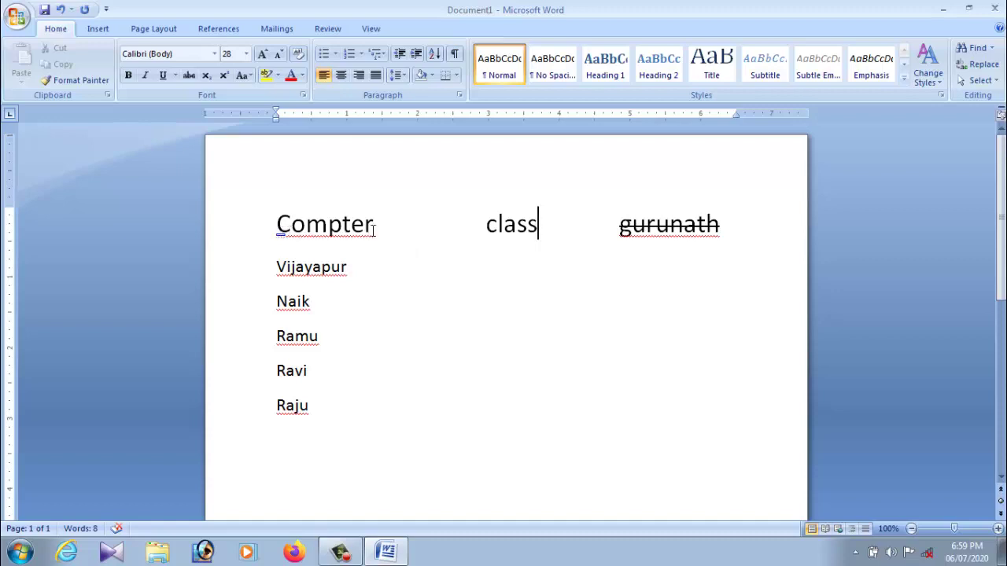
Replace the misspelled 'Compter' with the spelling suggestion 'Computer'.
right_click(329, 227)
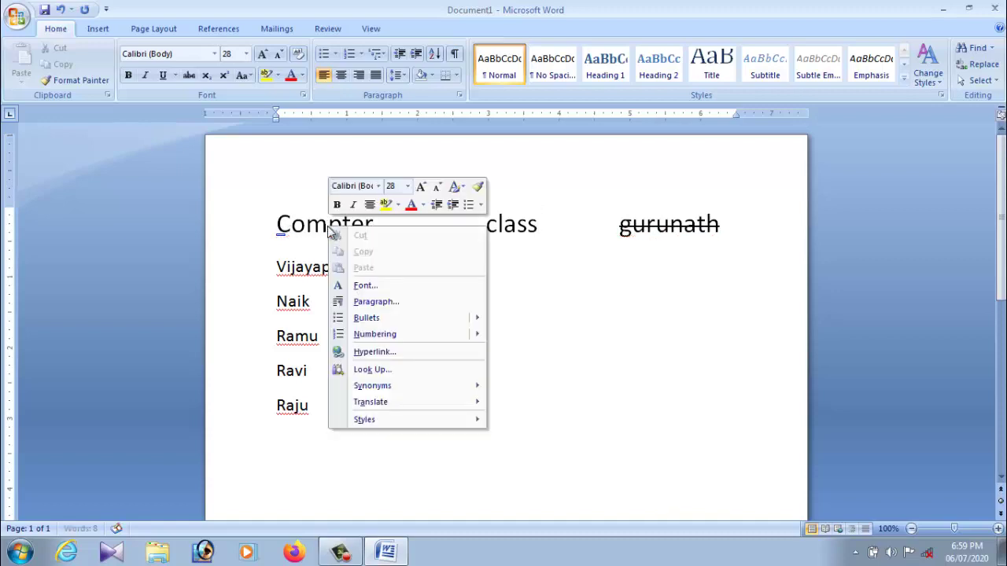
key("Escape")
left_click(422, 273)
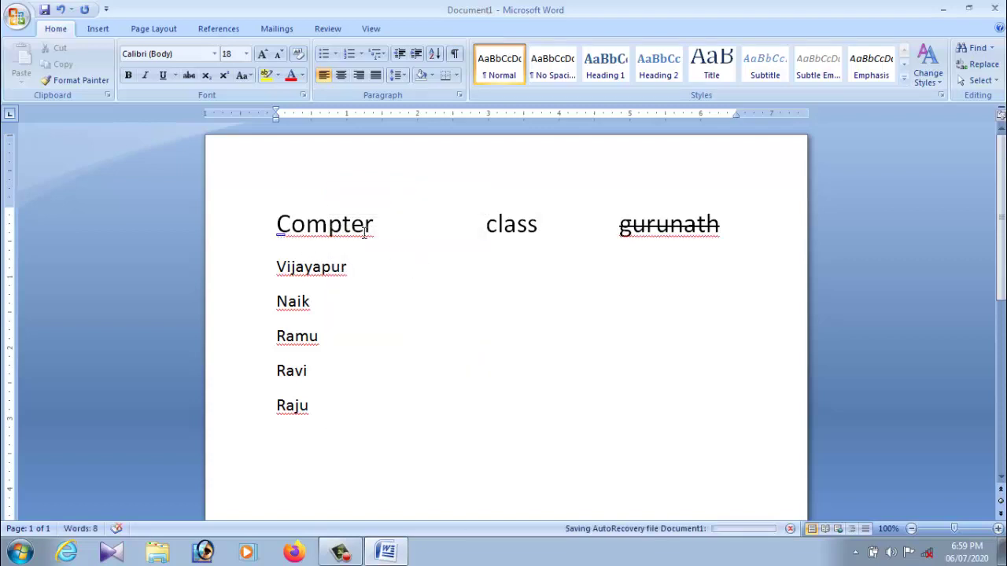
right_click(318, 227)
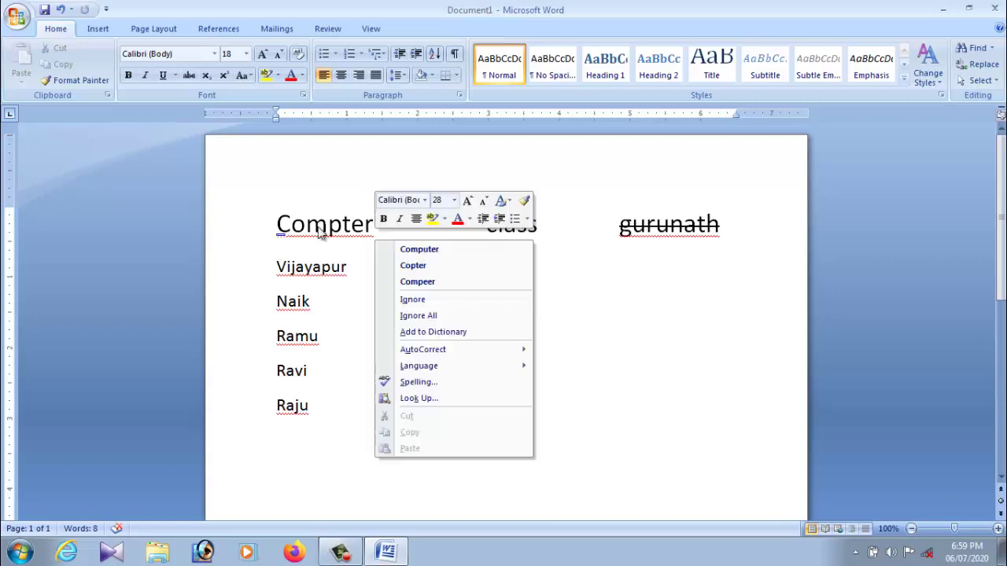
left_click(441, 257)
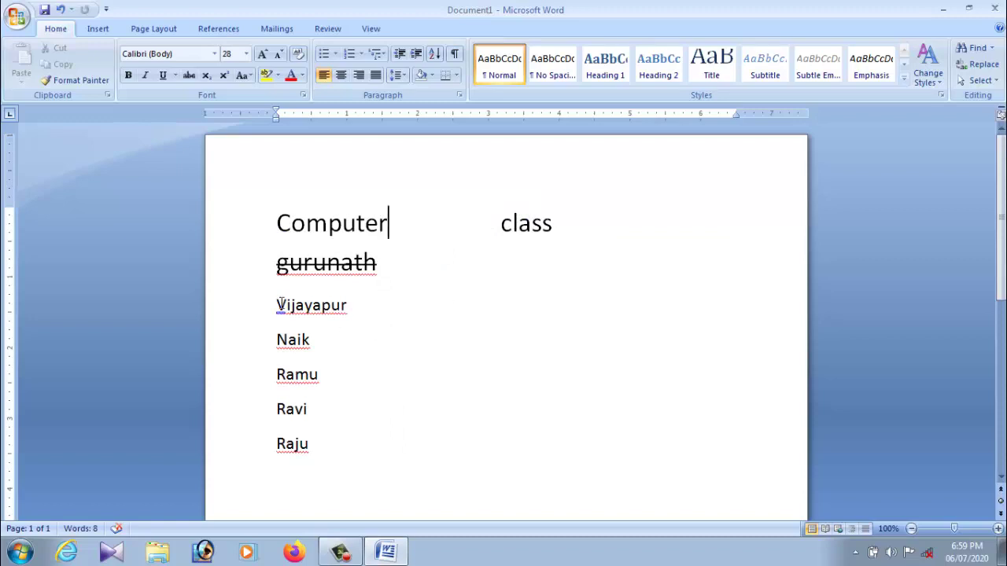
Insert a tab and type '10th' at the start of the gurunath line.
left_click(327, 340)
left_click(334, 387)
left_click(332, 409)
left_click(559, 225)
key("Tab")
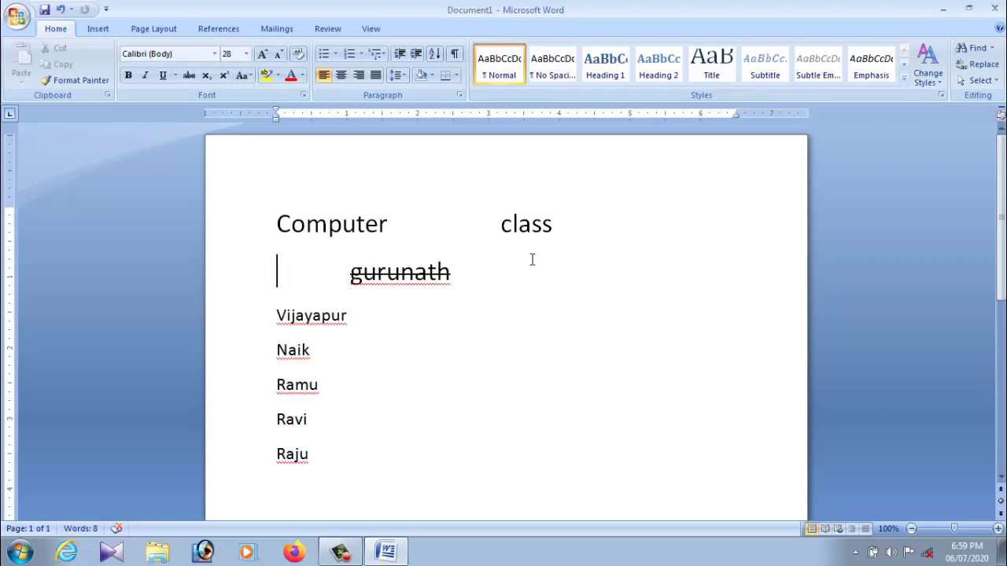
type("10")
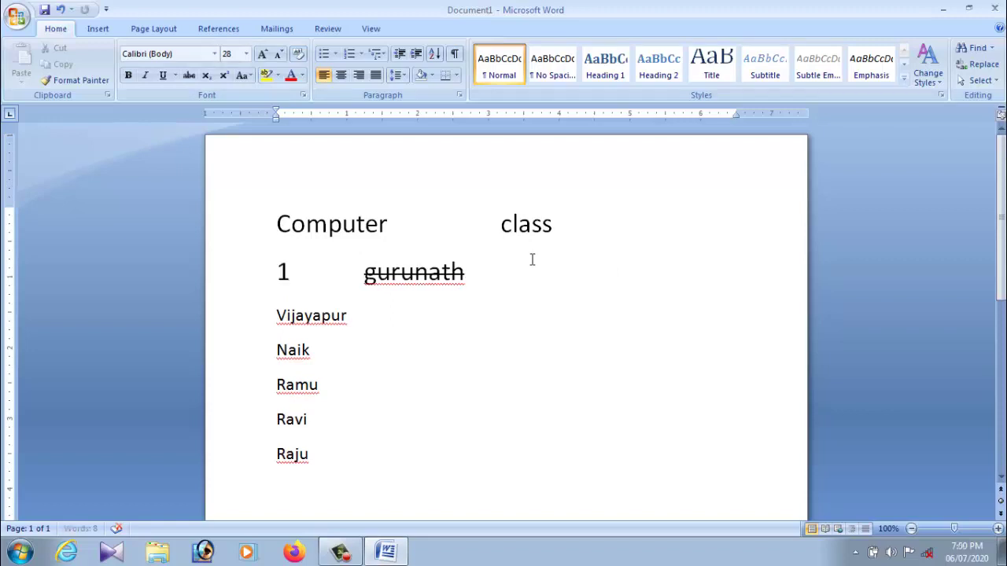
type("tjh")
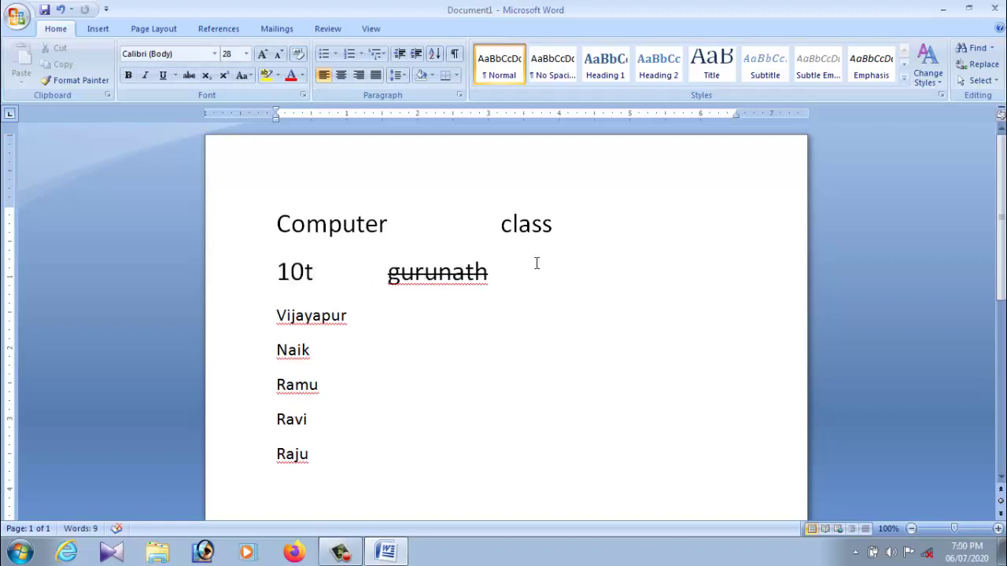
key("BackSpace")
key("BackSpace")
type("h")
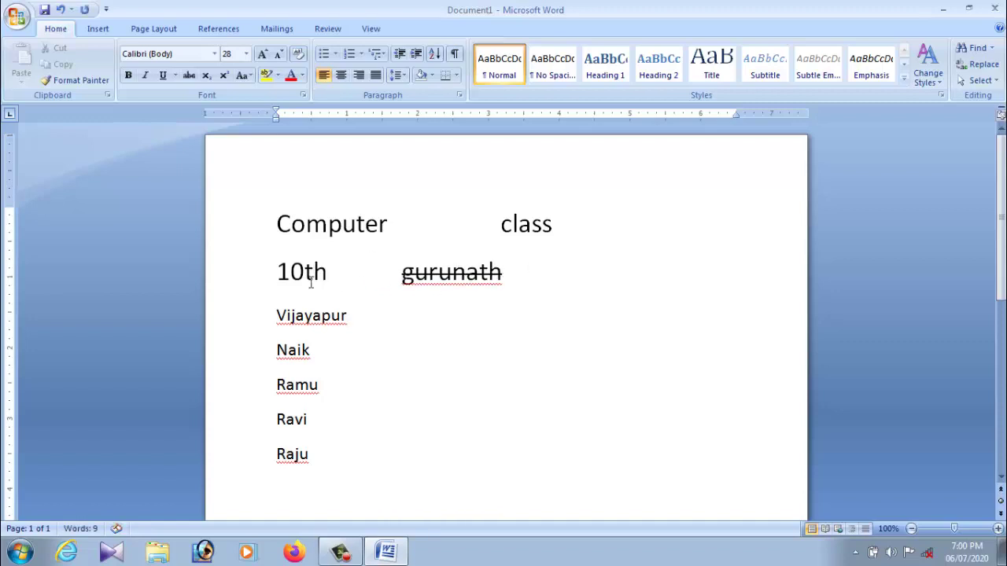
Select the 'th' of '10th'.
left_click_drag(304, 276, 317, 280)
key("ctrl+Right")
left_click_drag(307, 271, 328, 277)
left_click(357, 306)
left_click(340, 292)
left_click_drag(309, 277, 326, 276)
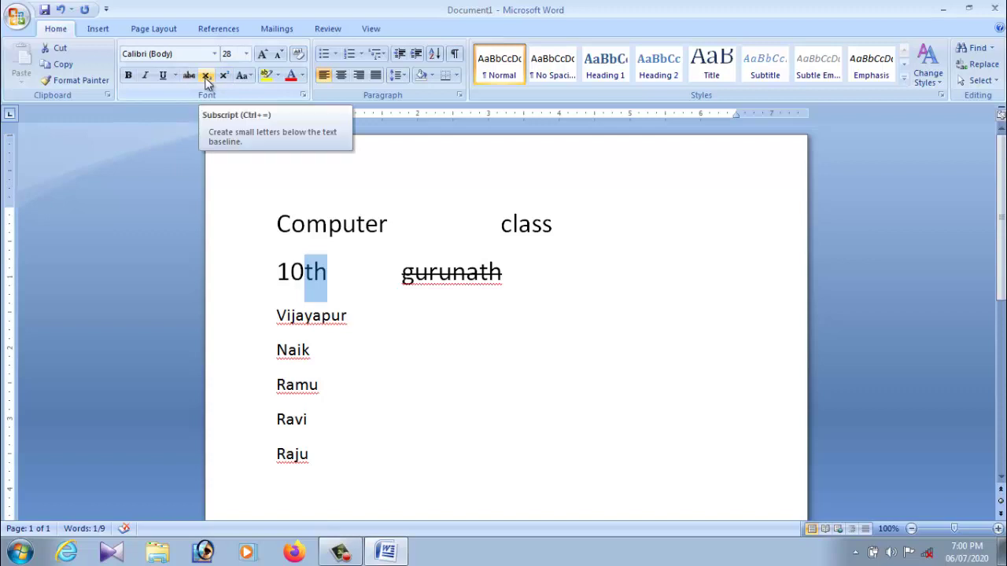
Try subscript on the 'th' of '10th', then make it superscript.
left_click(206, 76)
left_click(313, 275)
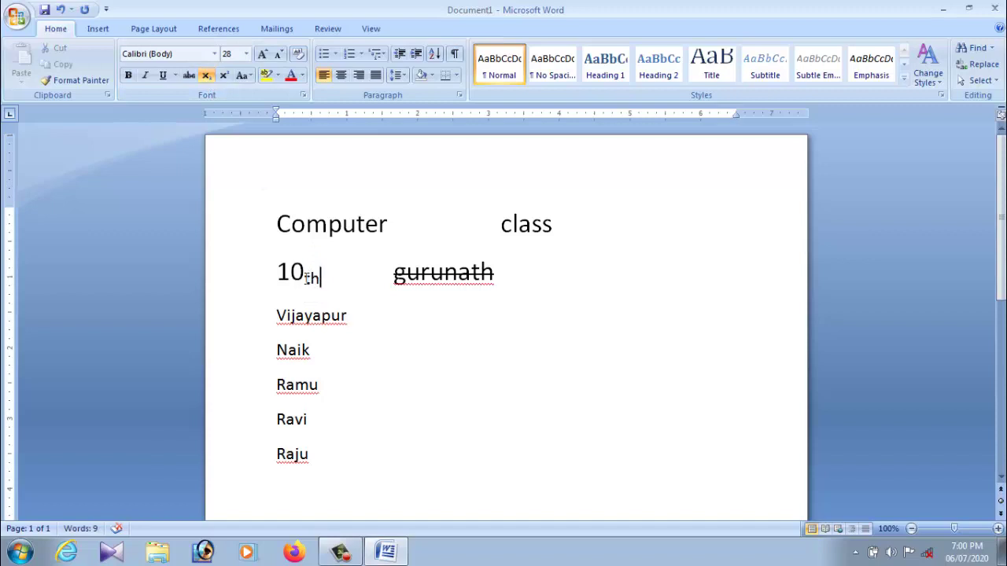
left_click_drag(305, 279, 322, 285)
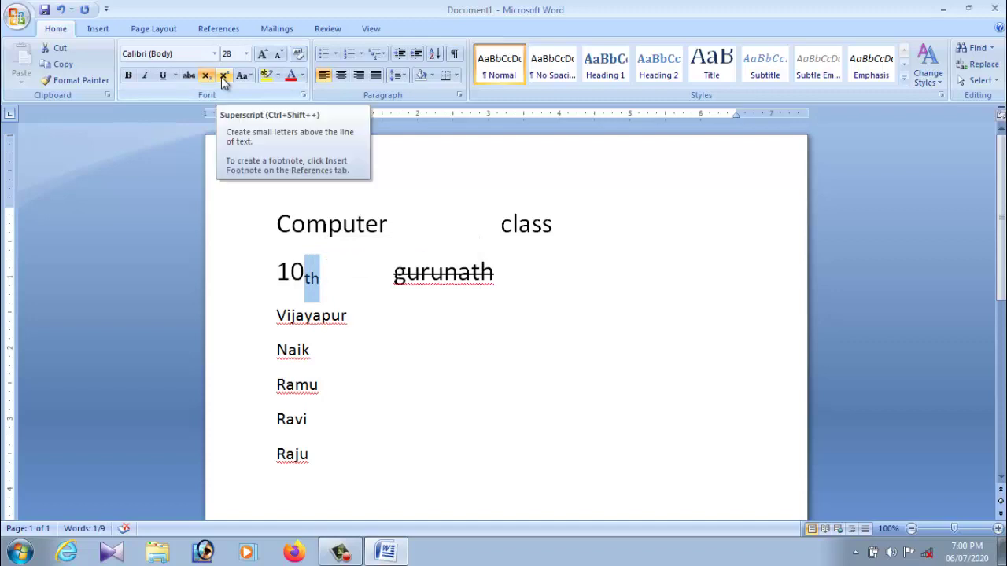
left_click(224, 77)
left_click(321, 275)
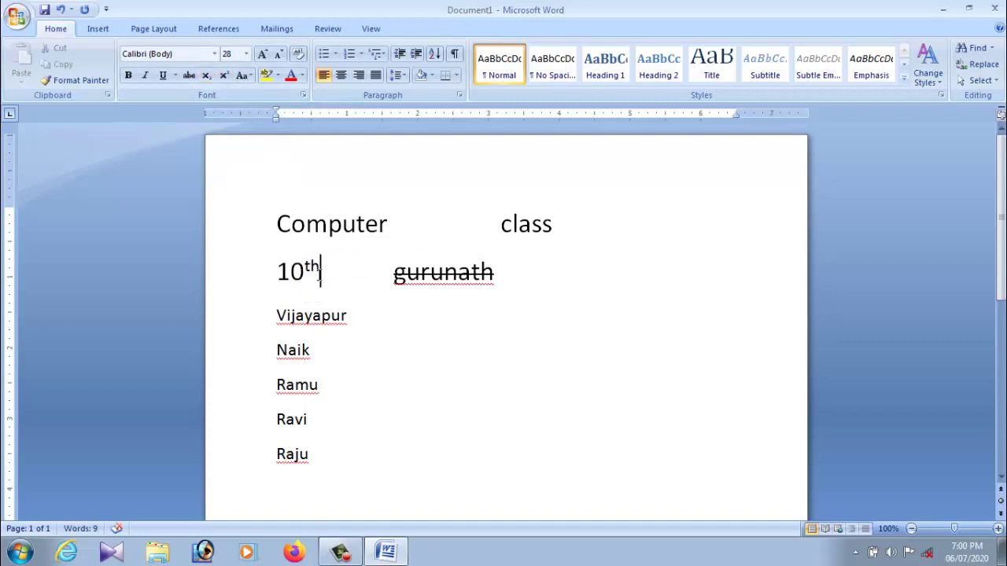
Type 'fb vcvcv' after 10th and reapply superscript to its 'th'.
type("fb")
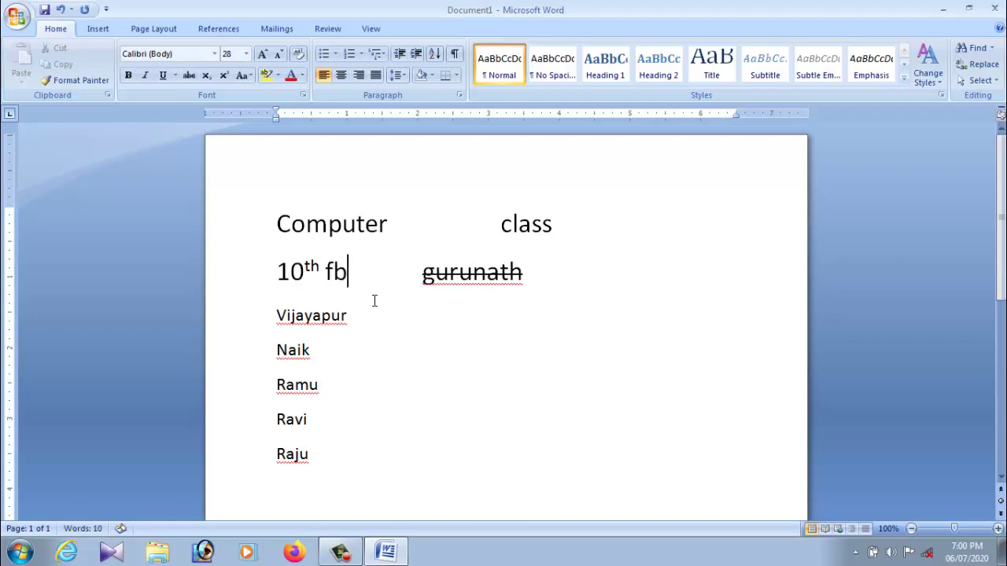
type("  vcvcv")
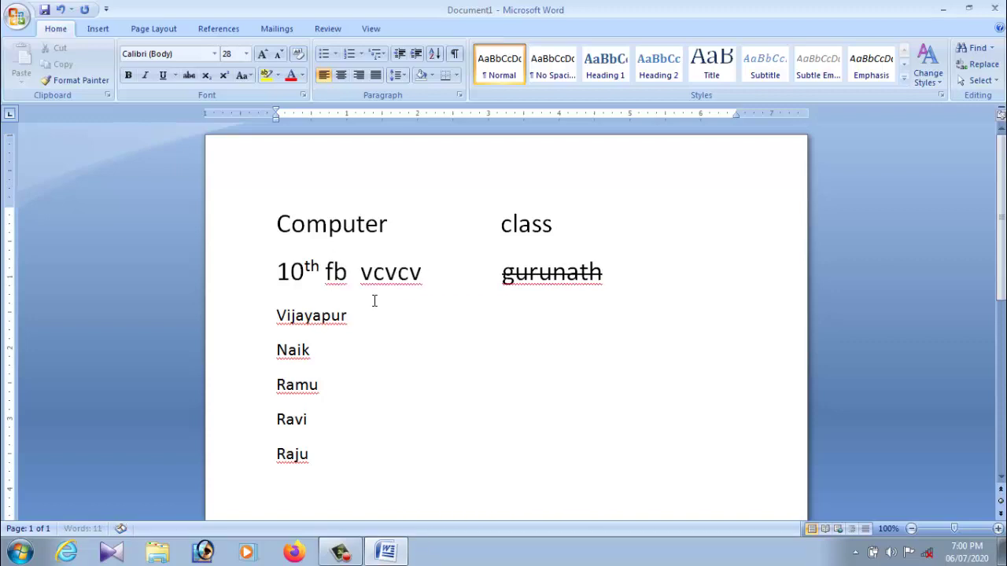
left_click_drag(320, 277, 305, 271)
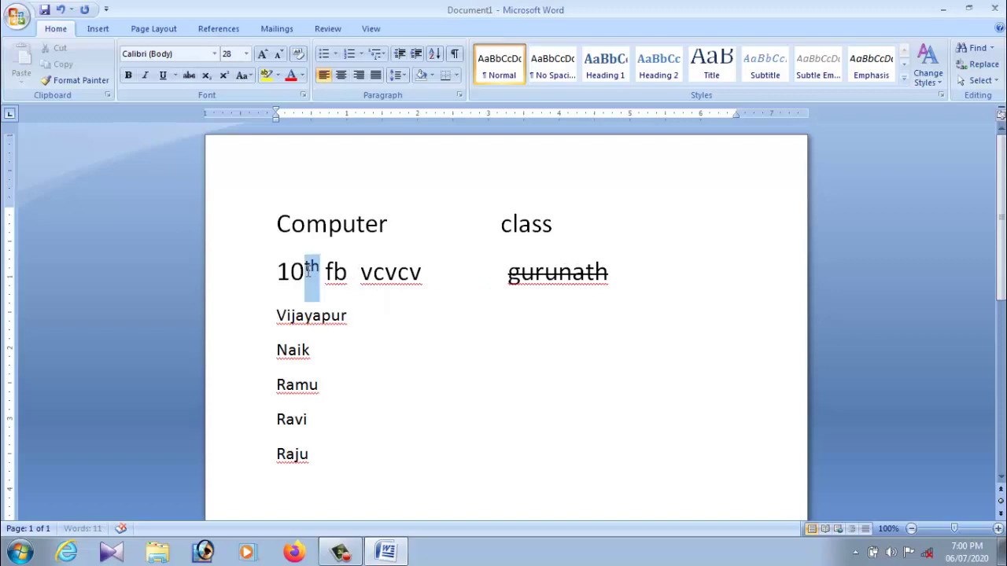
left_click(223, 76)
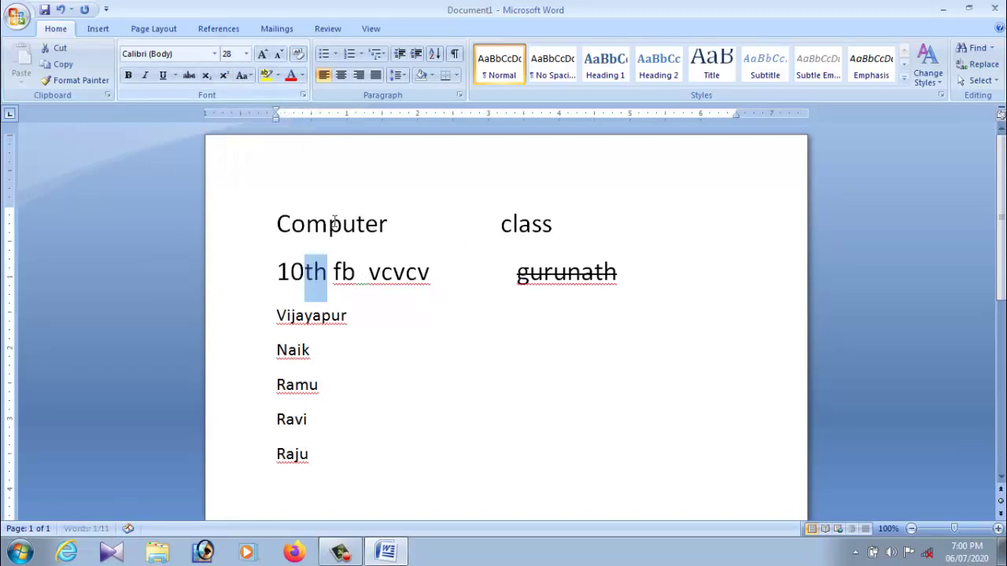
left_click(333, 273)
left_click_drag(327, 274, 306, 275)
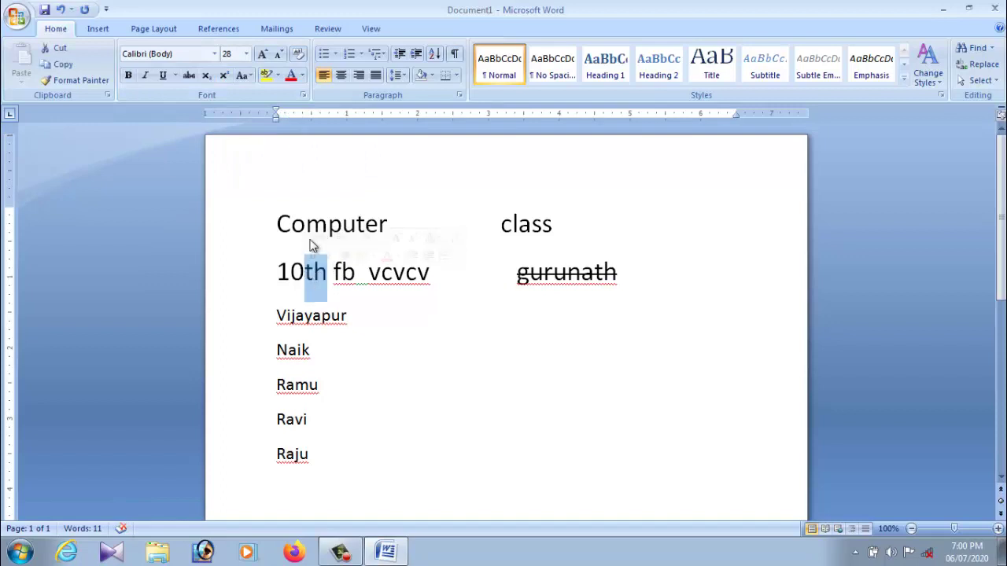
left_click(223, 75)
left_click(415, 358)
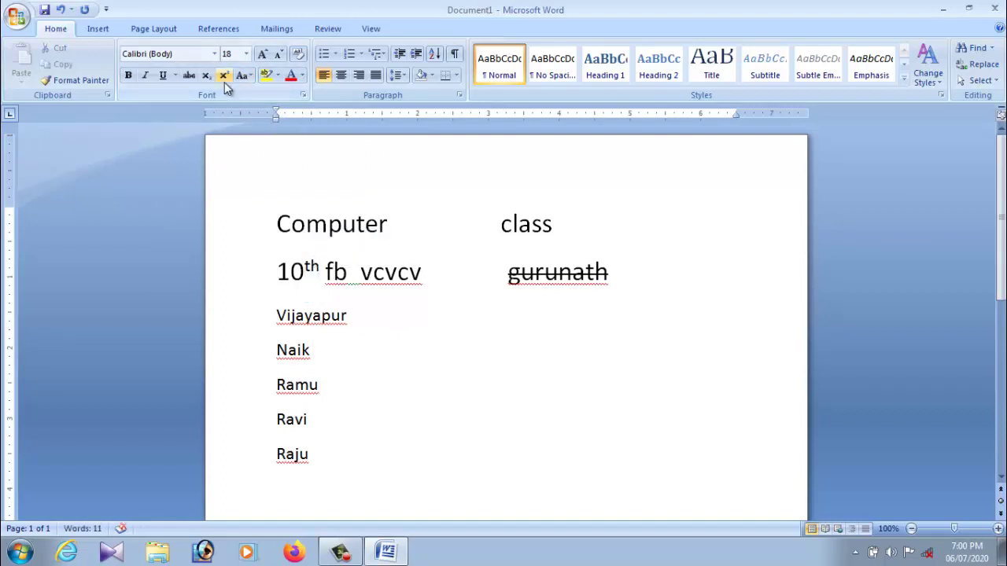
Apply Sentence case, then lowercase, to the word Computer.
left_click(407, 373)
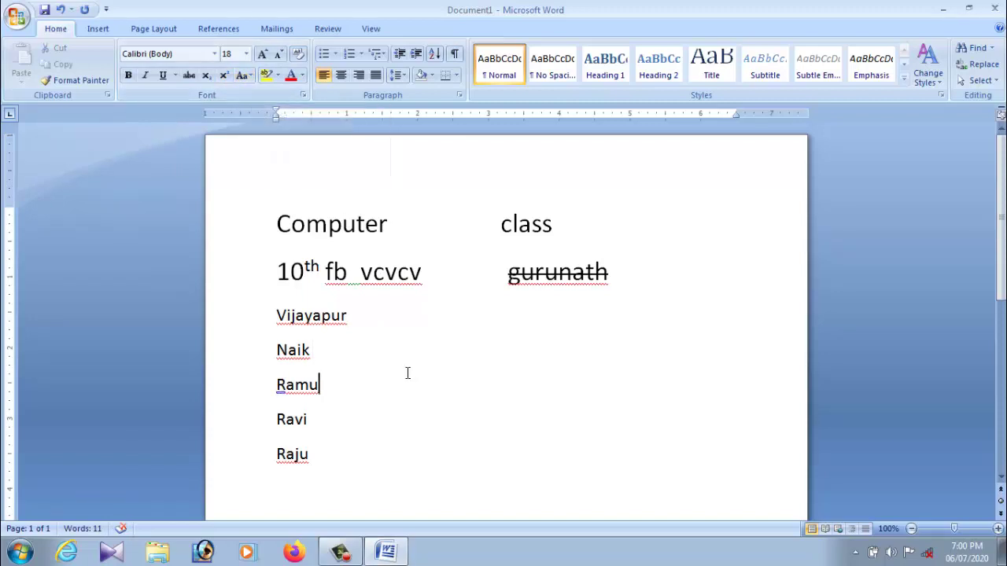
left_click(249, 77)
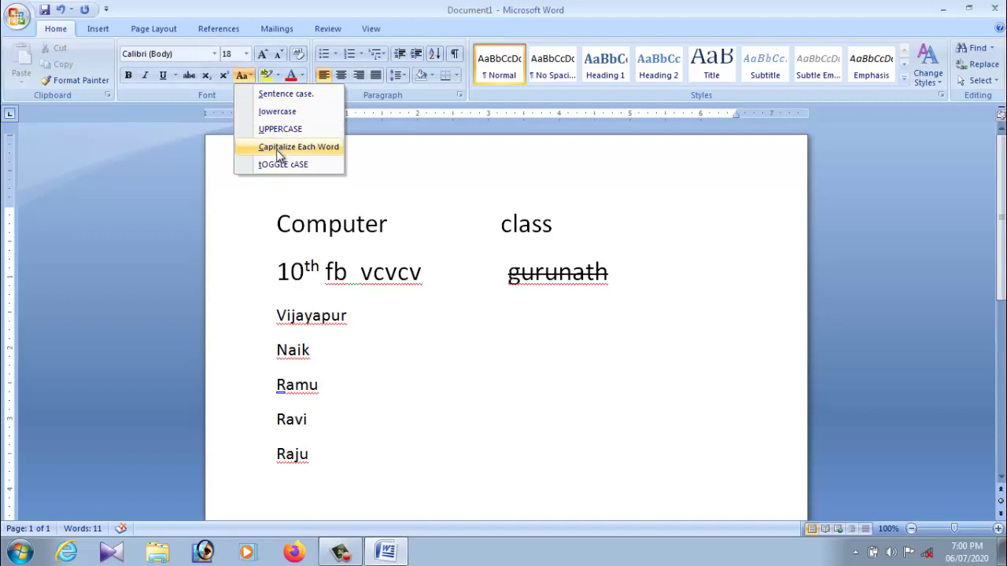
left_click(418, 371)
left_click_drag(294, 241, 511, 470)
left_click(427, 401)
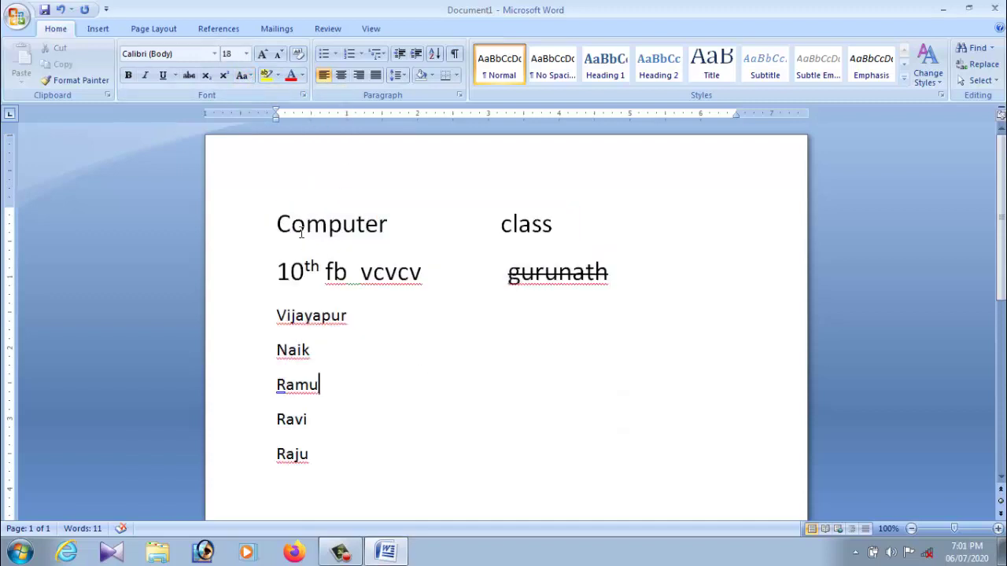
mouse_move(277, 224)
left_mouse_down()
mouse_move(389, 226)
mouse_move(273, 224)
left_mouse_up()
left_click(399, 230)
left_click(250, 75)
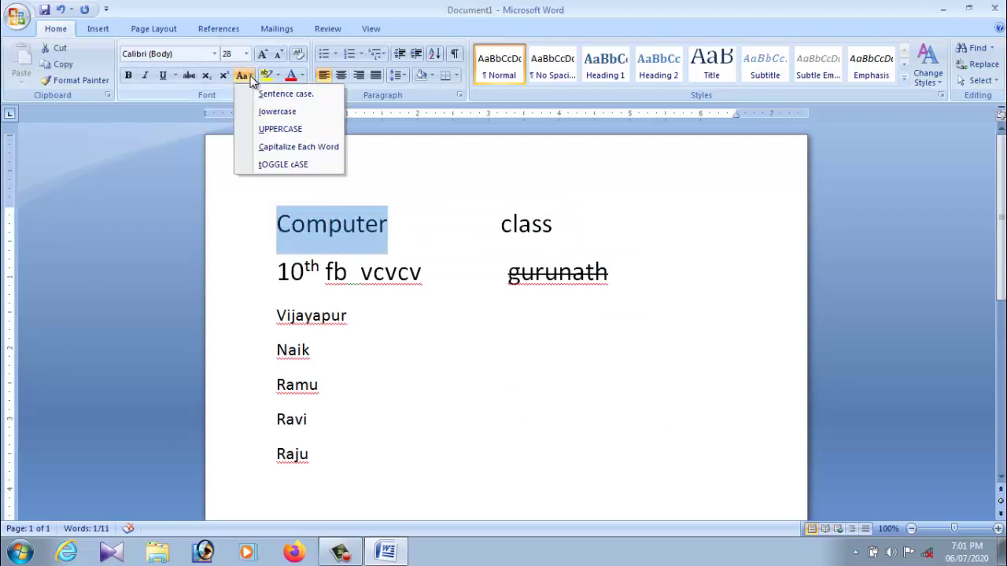
left_click(304, 97)
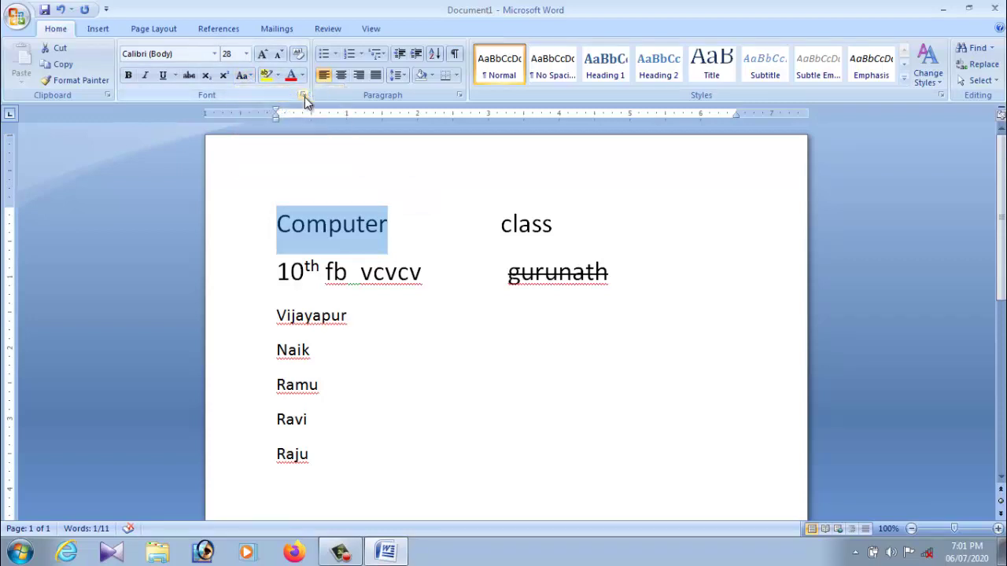
left_click(248, 75)
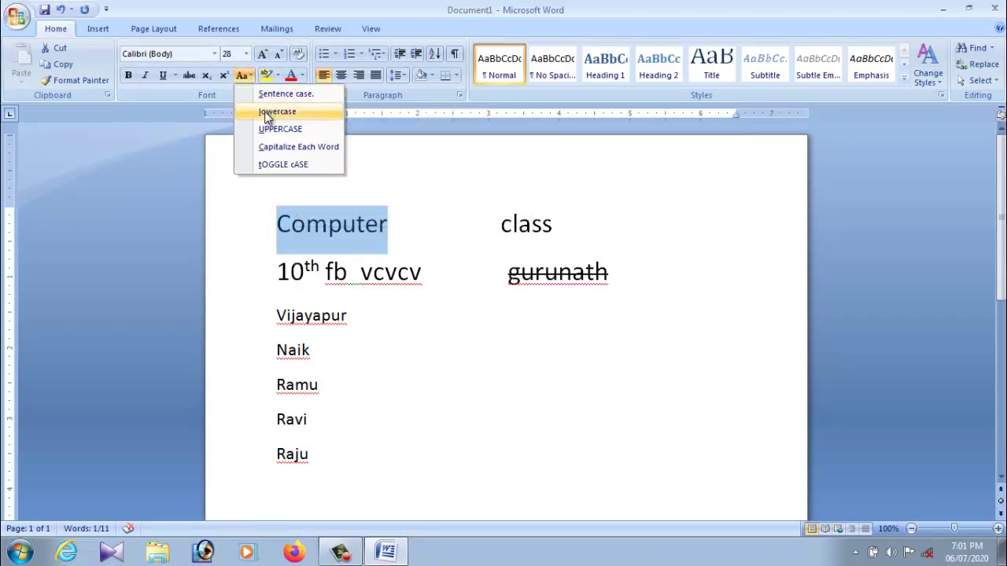
left_click(268, 115)
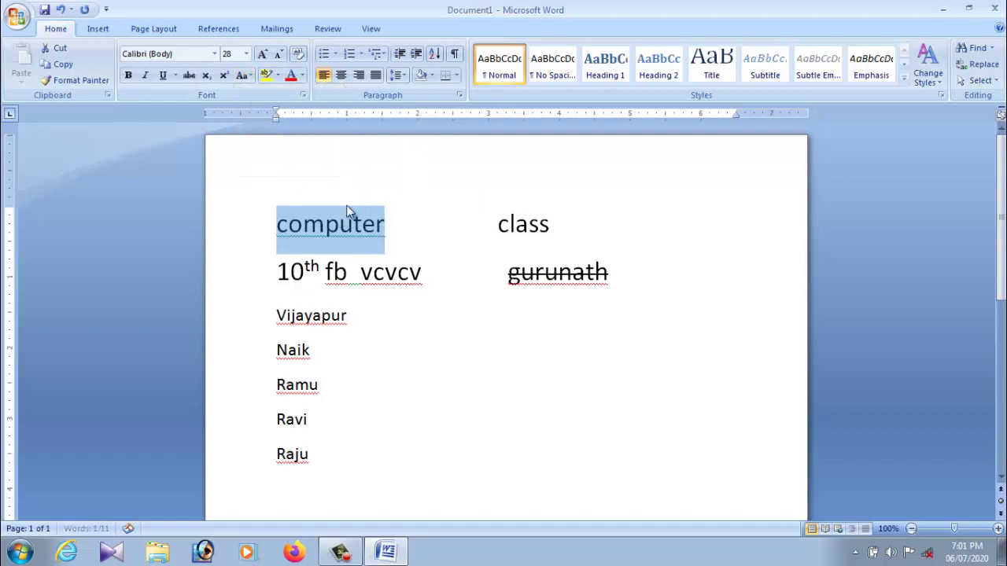
left_click(392, 226)
Make all the text from computer down to raju lowercase.
left_click_drag(275, 224, 456, 467)
left_click(246, 75)
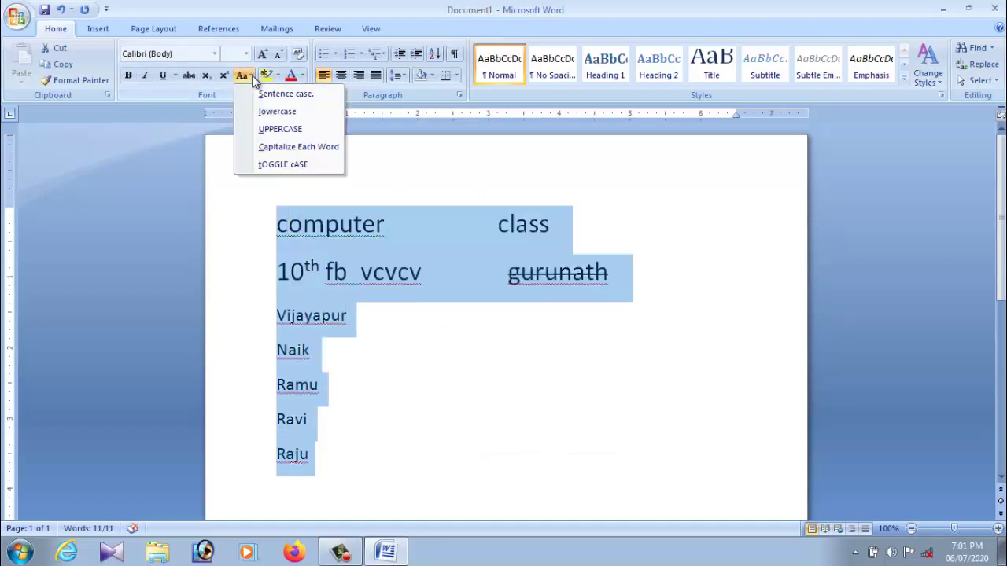
left_click(261, 111)
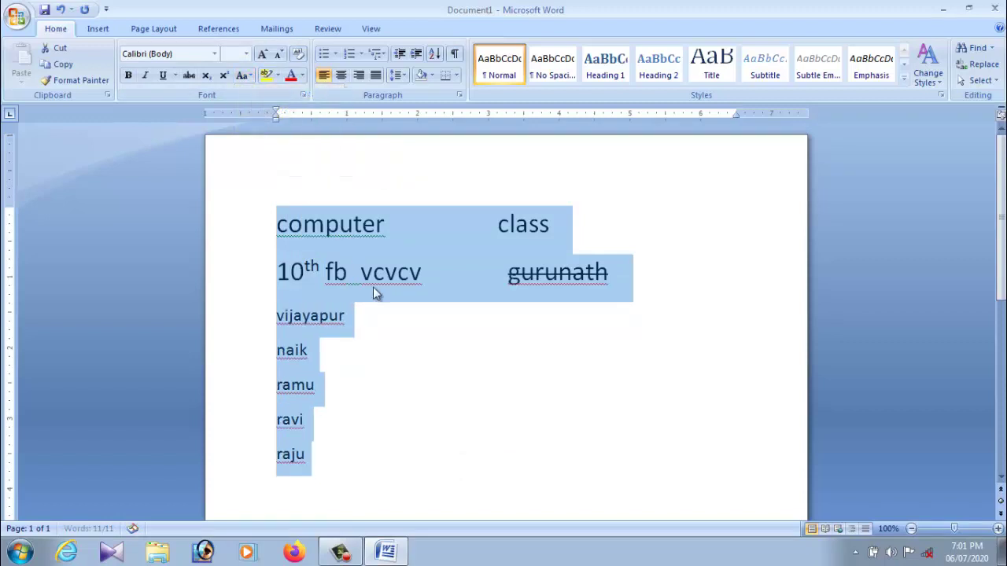
left_click(399, 338)
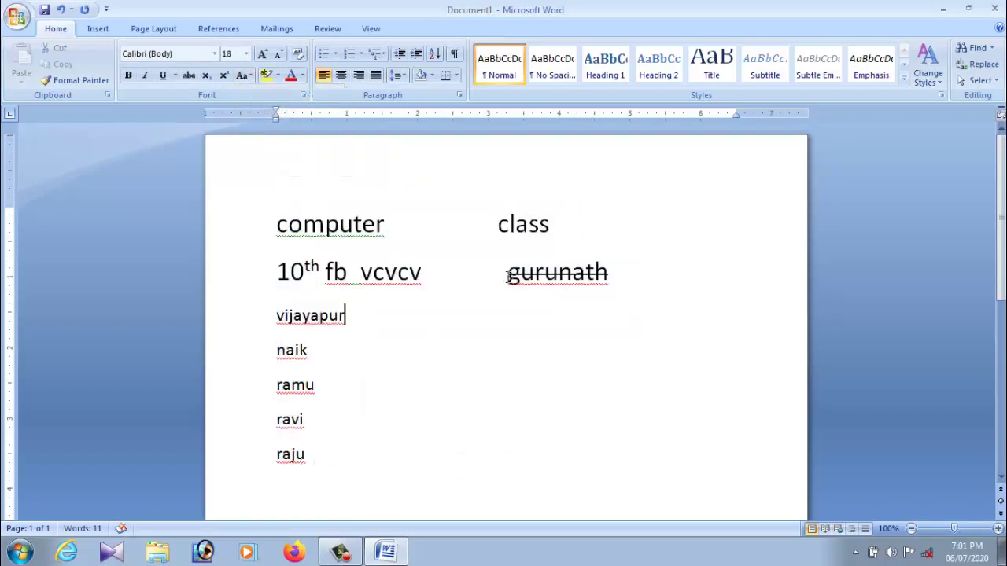
left_click_drag(277, 225, 468, 475)
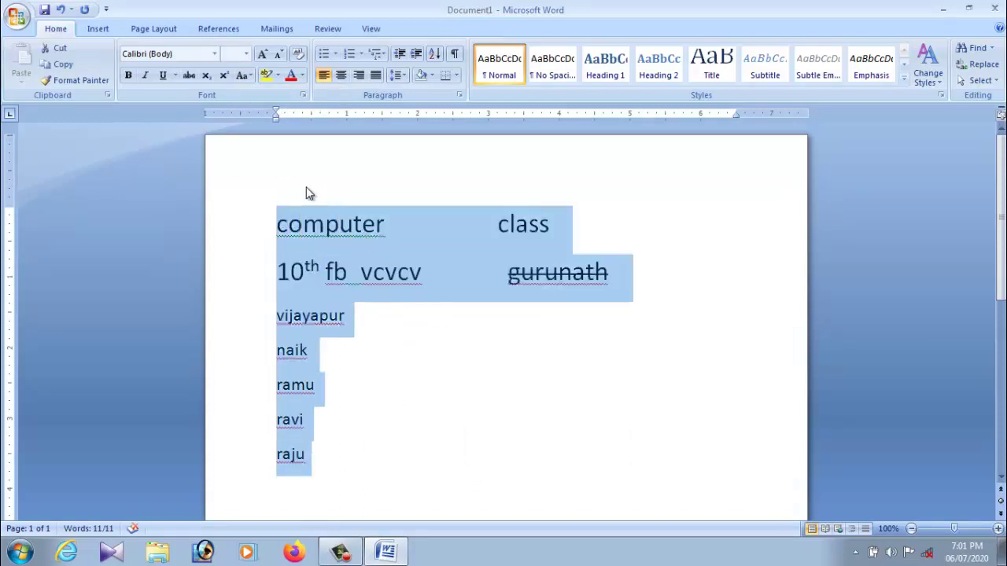
left_click(305, 224)
left_click_drag(274, 224, 461, 448)
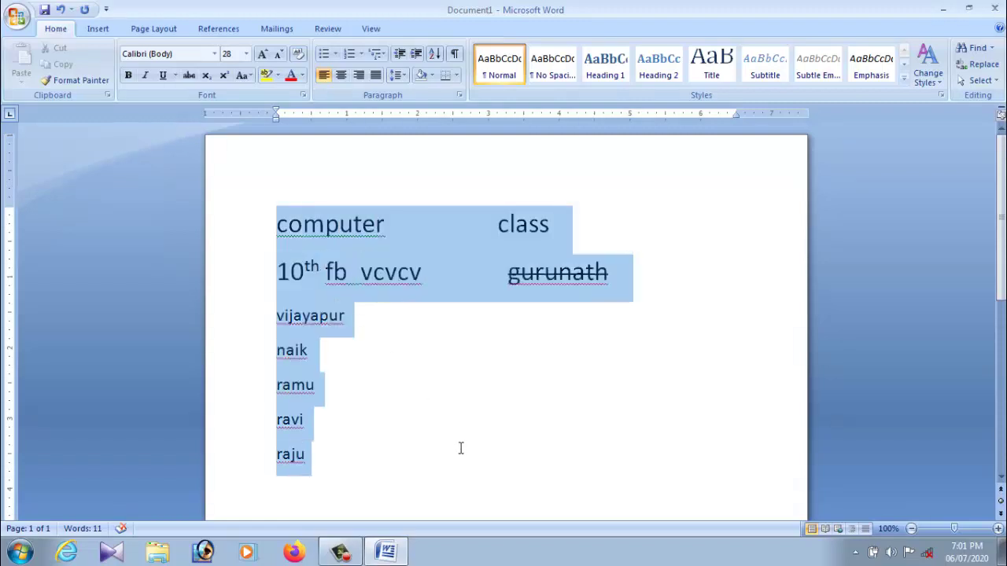
Convert all the selected text to UPPERCASE.
left_click(250, 75)
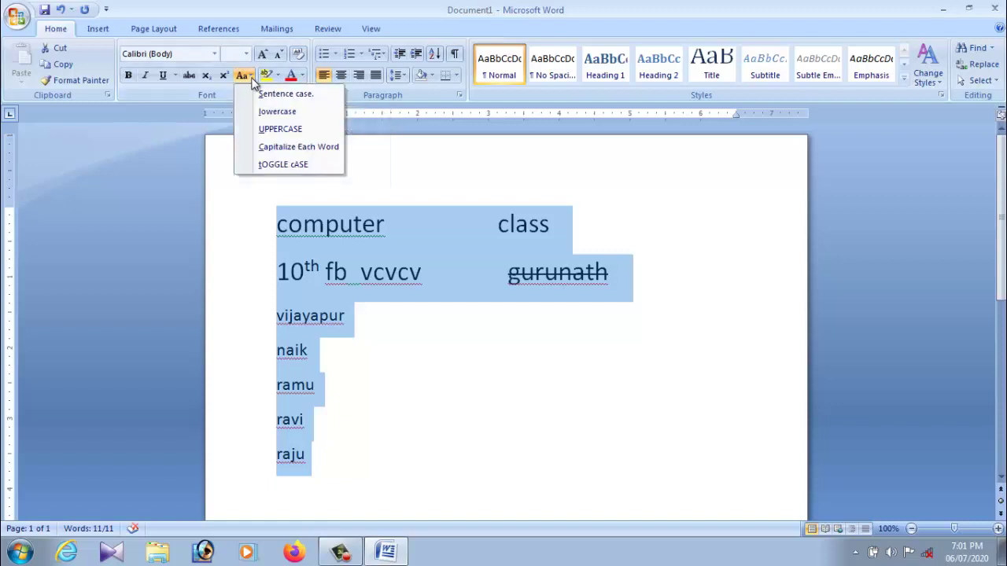
left_click(279, 130)
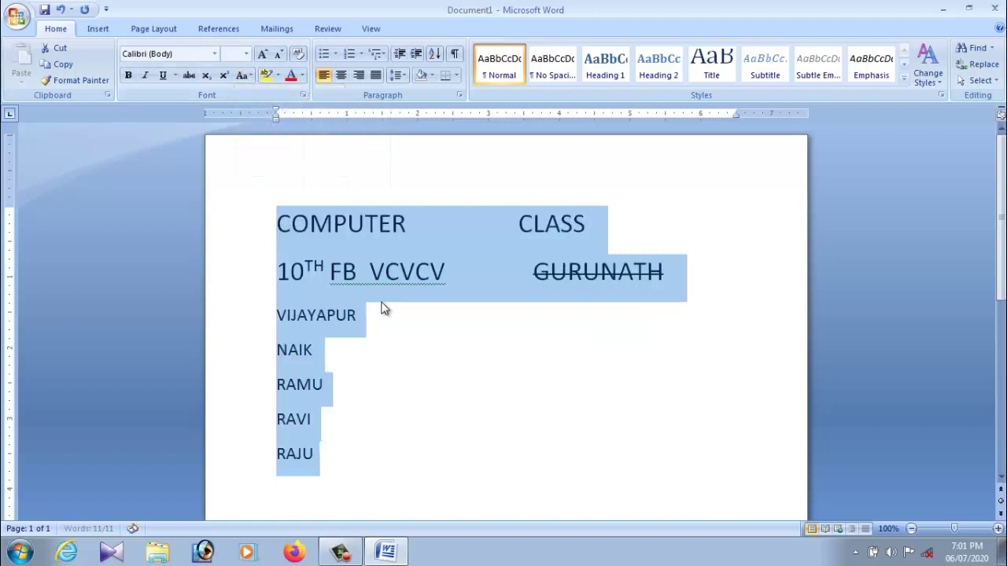
left_click(421, 358)
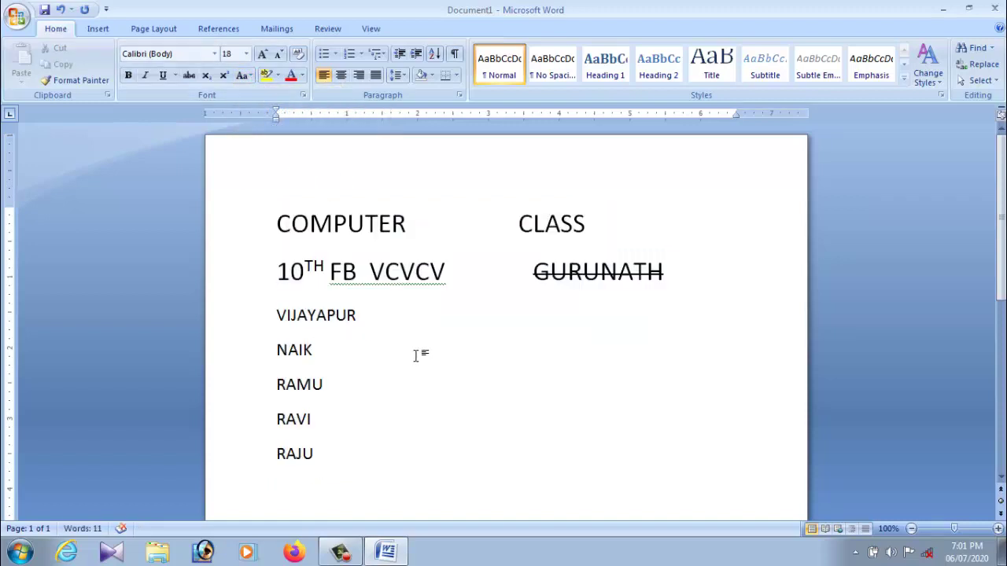
left_click_drag(277, 225, 378, 456)
left_click(245, 75)
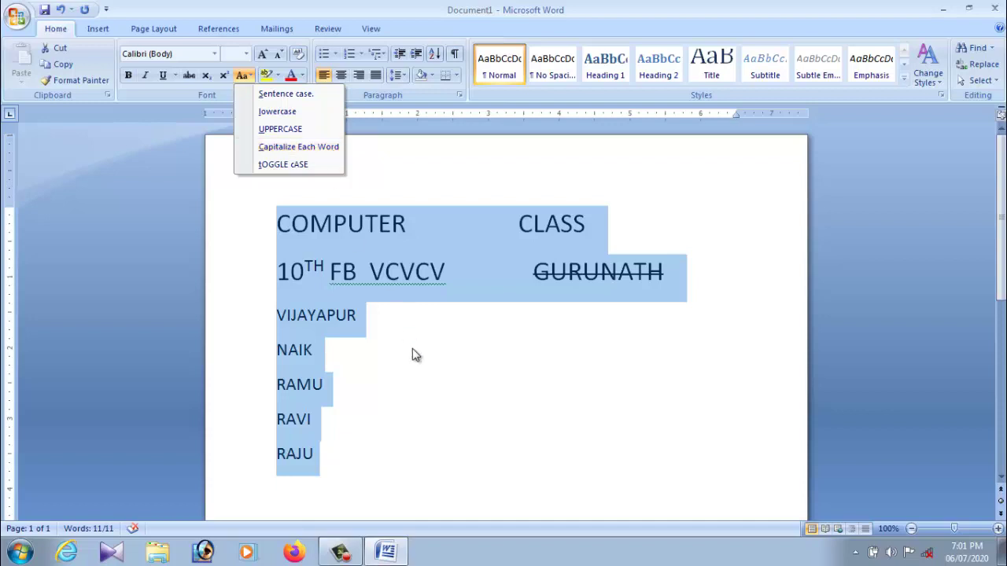
left_click(305, 227)
left_click(289, 225)
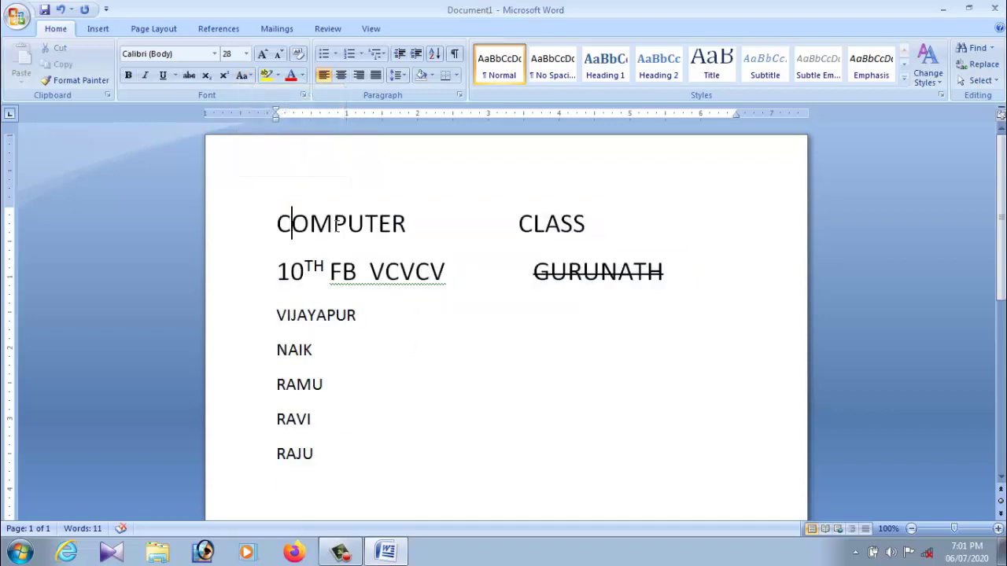
double_click(540, 226)
left_click_drag(542, 270, 539, 281)
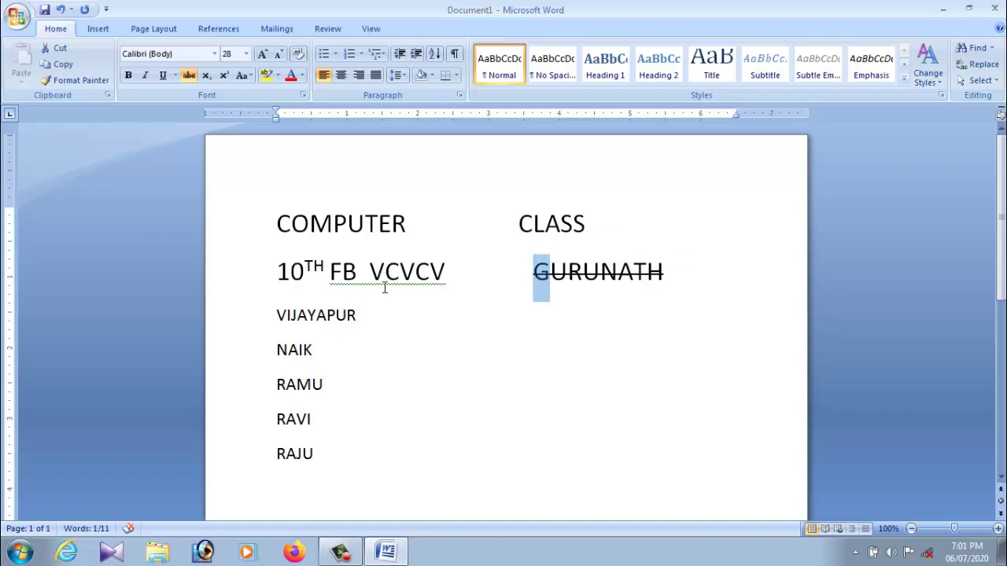
left_click_drag(385, 283, 369, 281)
left_click_drag(288, 319, 277, 318)
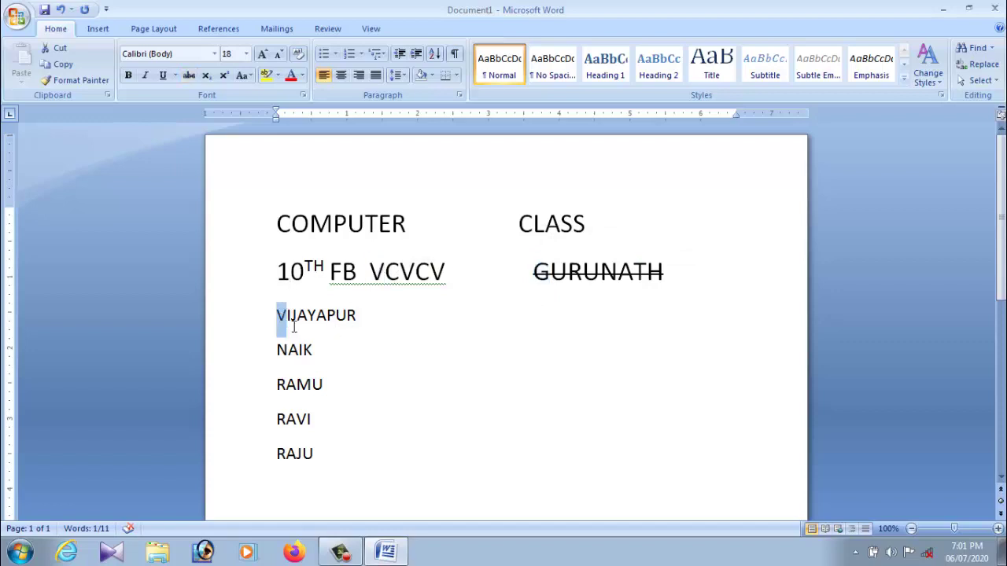
left_click(288, 350)
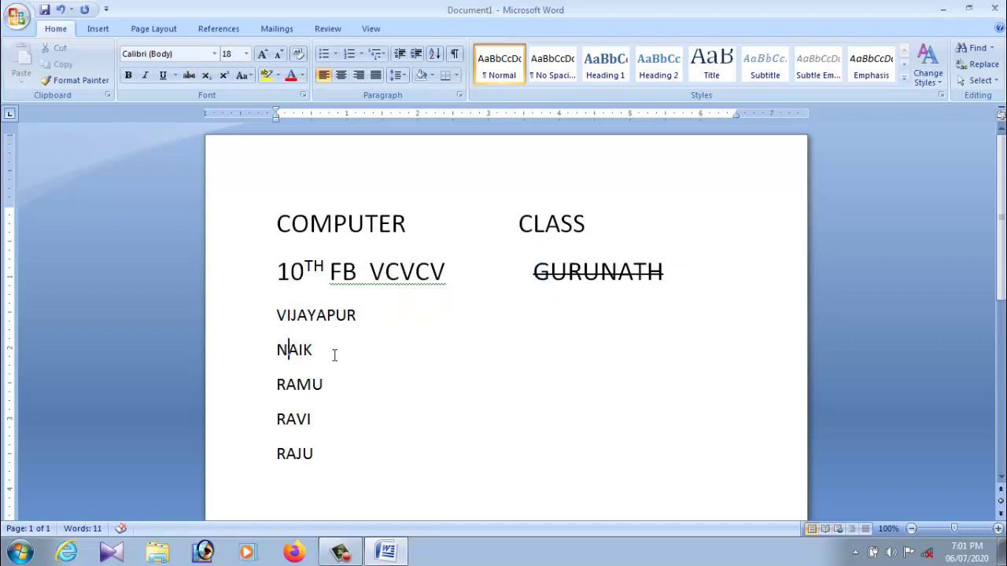
Apply Capitalize Each Word to all text from Computer to Raju.
left_click_drag(278, 199, 392, 456)
left_click(246, 75)
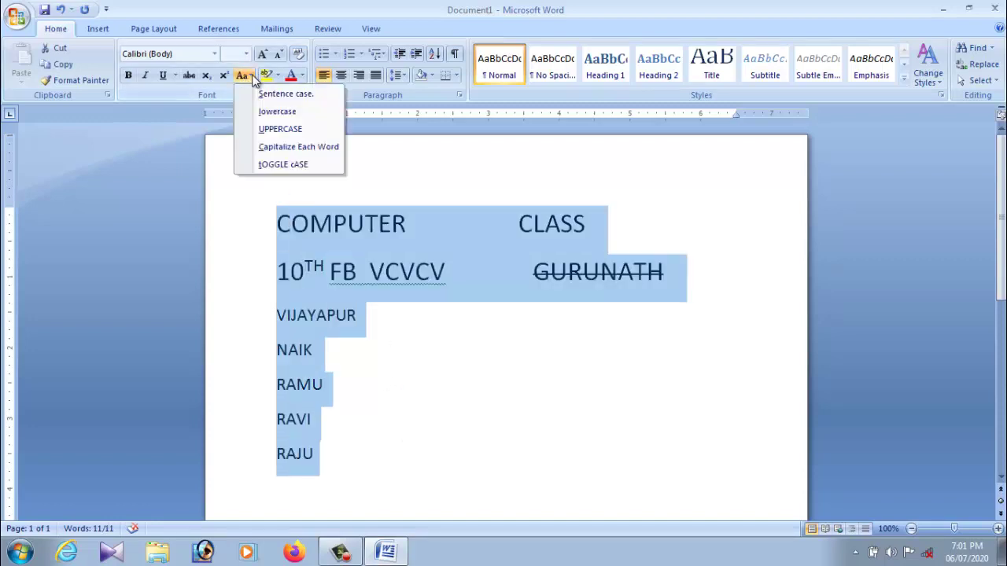
left_click(275, 149)
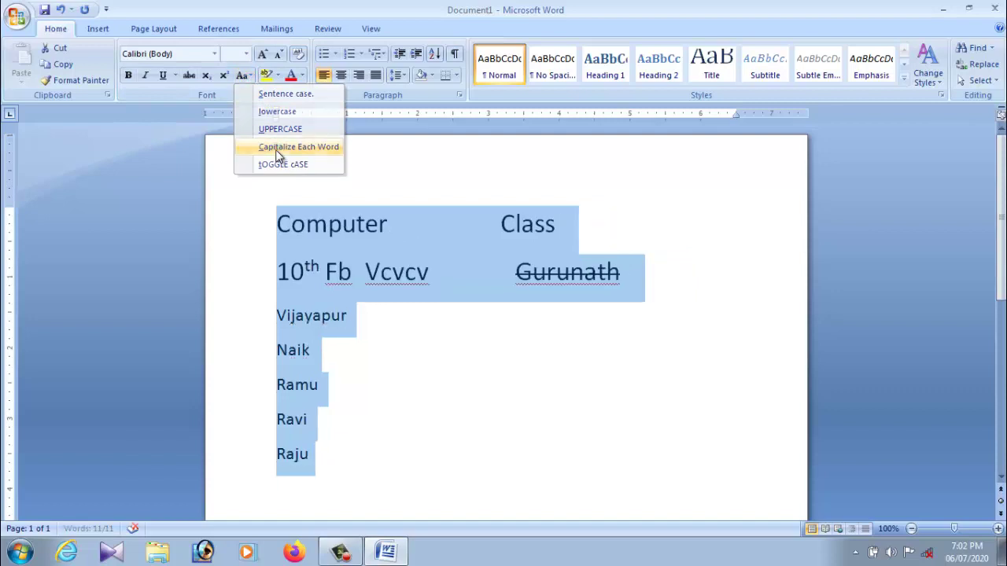
left_click(438, 382)
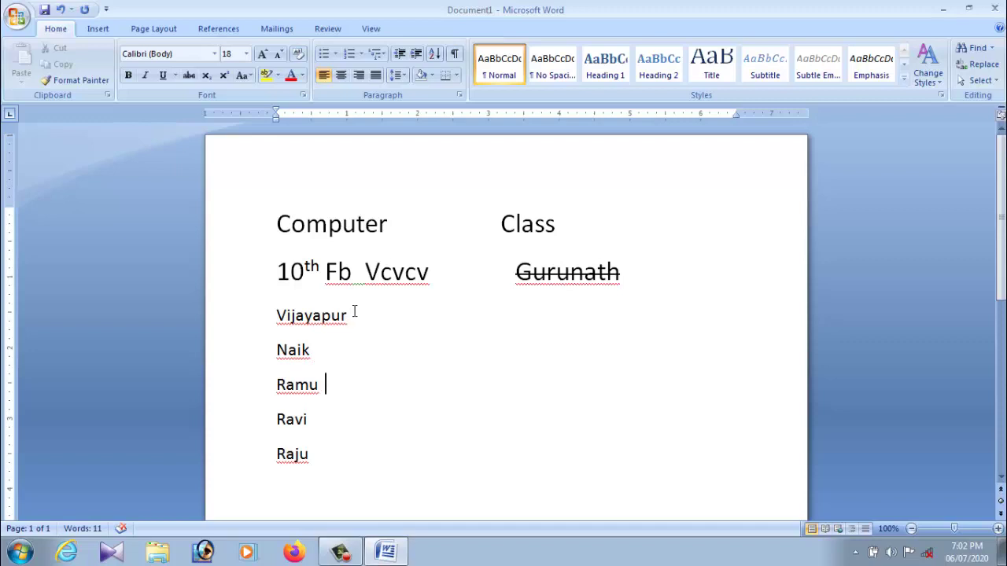
left_click_drag(281, 223, 429, 438)
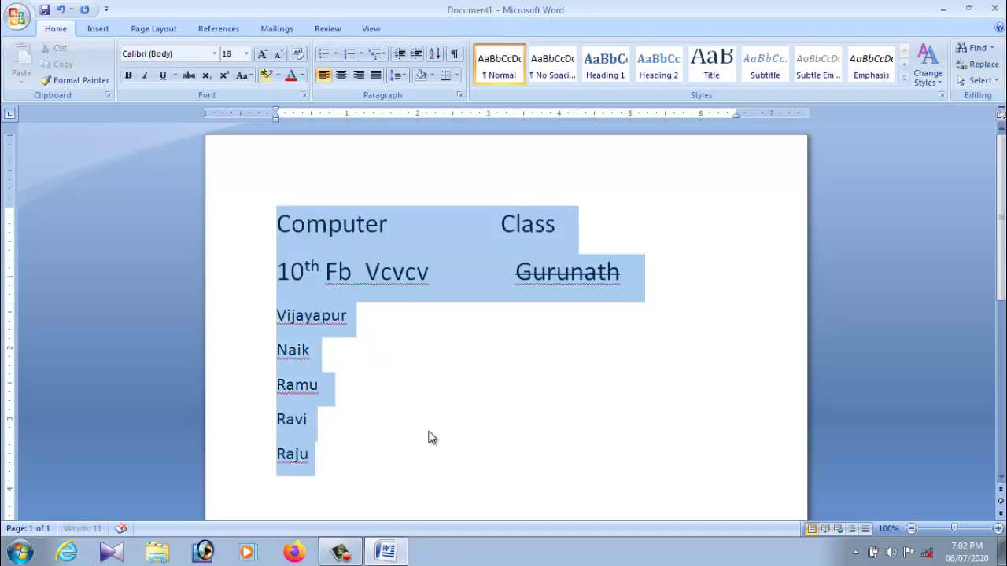
left_click(372, 355)
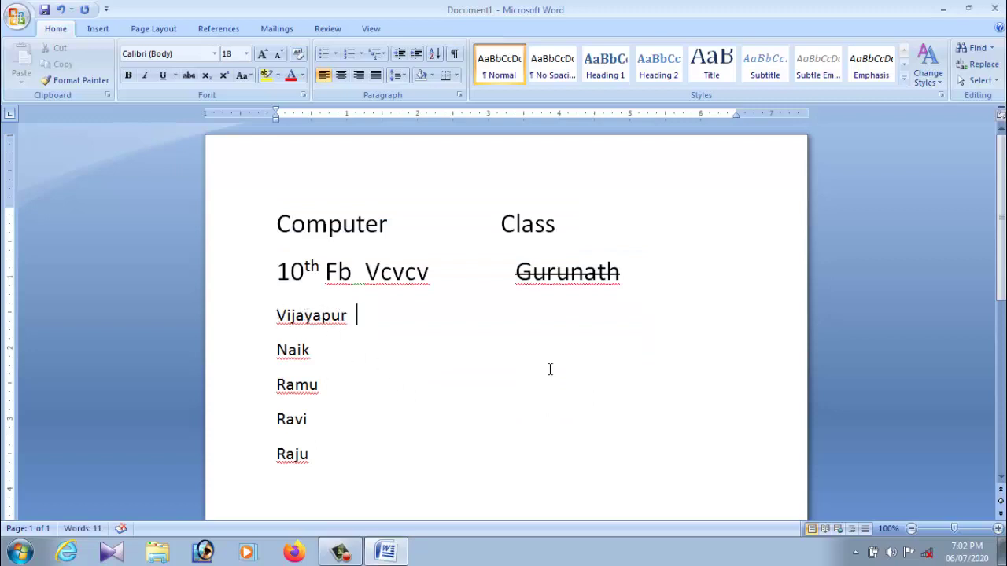
left_click_drag(278, 218, 440, 464)
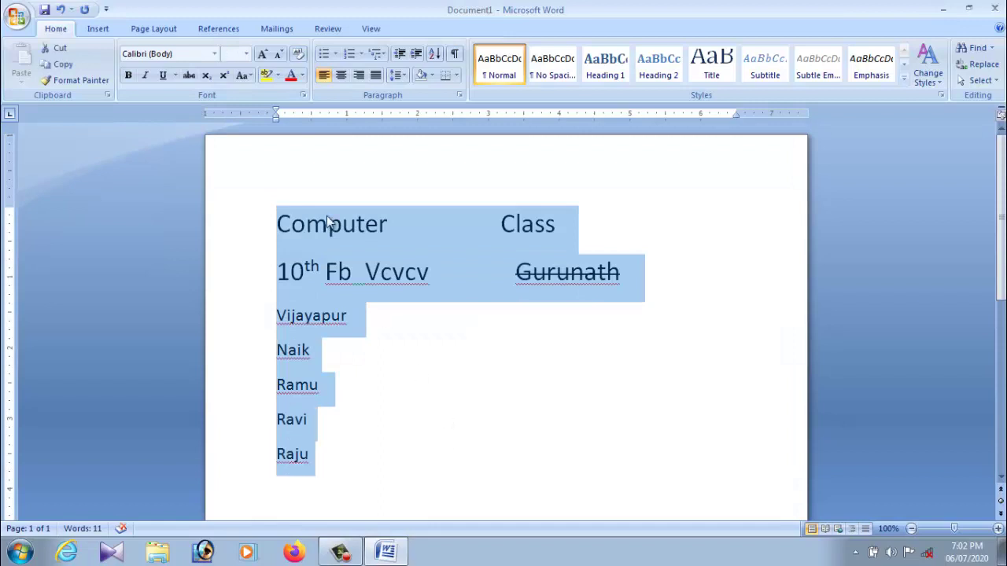
left_click(244, 75)
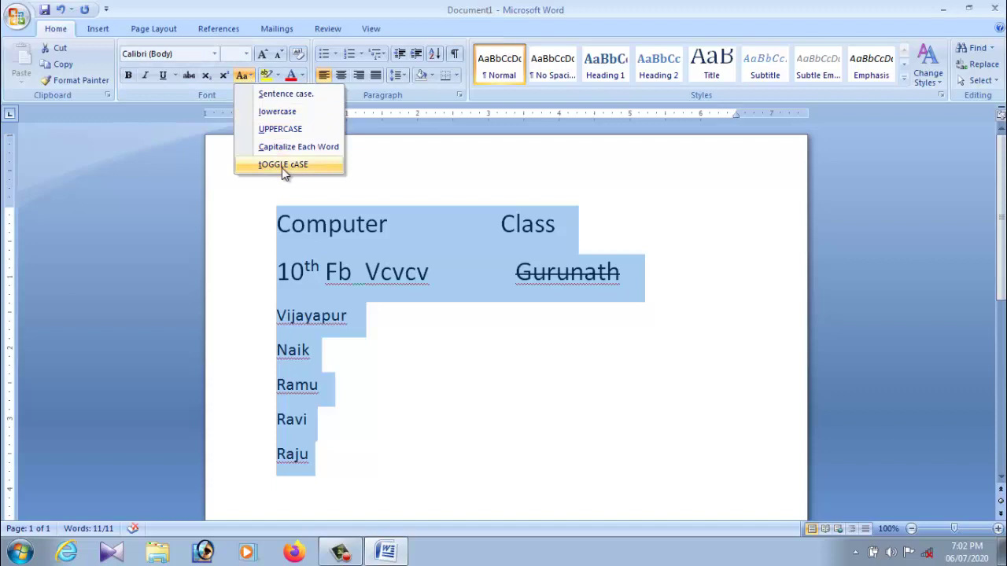
Toggle the case of all text, producing words like 'cOMPUTER' and 'vIJAYAPUR'.
left_click(281, 165)
left_click(330, 224)
left_click_drag(289, 225, 277, 224)
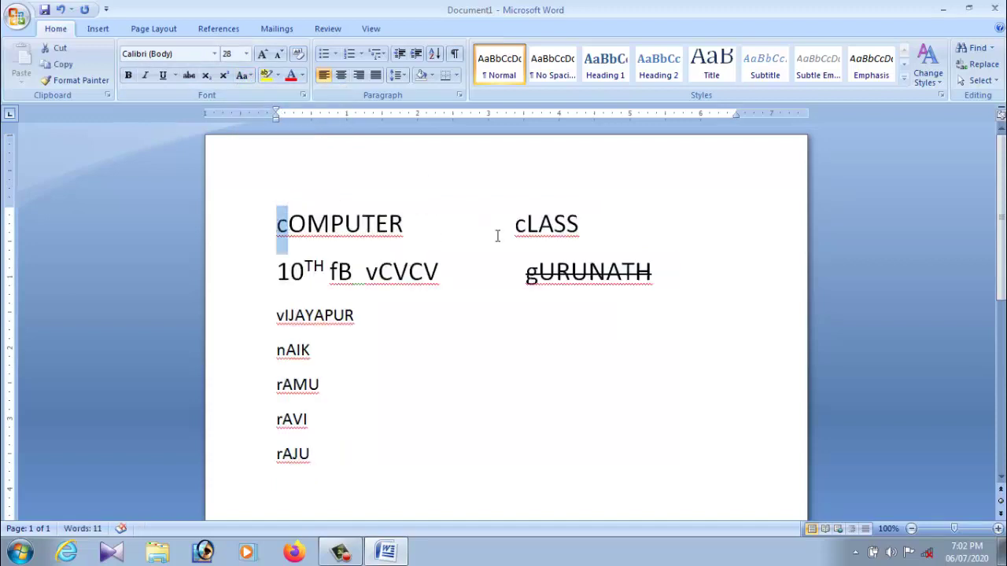
left_click_drag(525, 225, 514, 224)
double_click(531, 279)
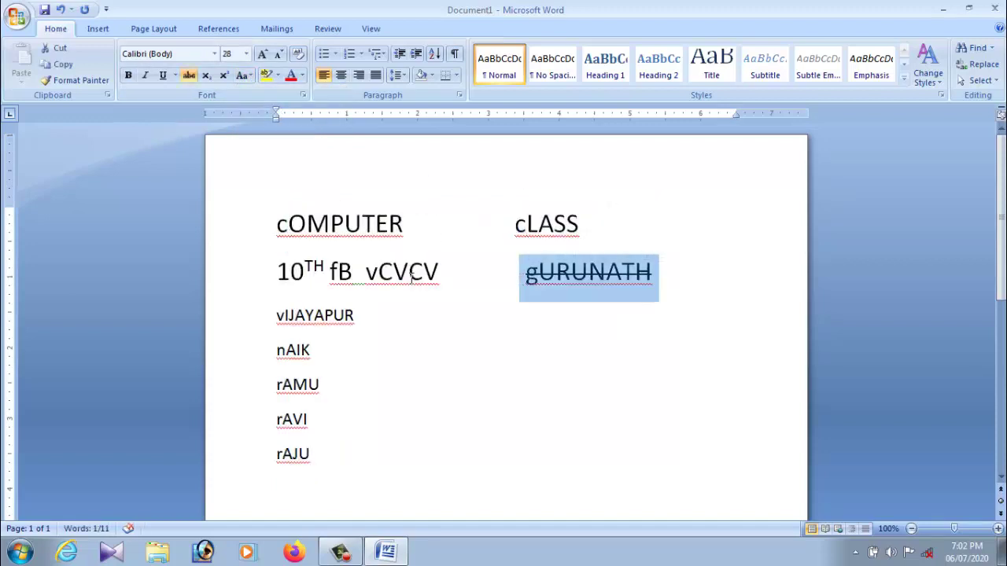
left_click_drag(379, 272, 366, 273)
left_click_drag(285, 315, 277, 315)
left_click(363, 314)
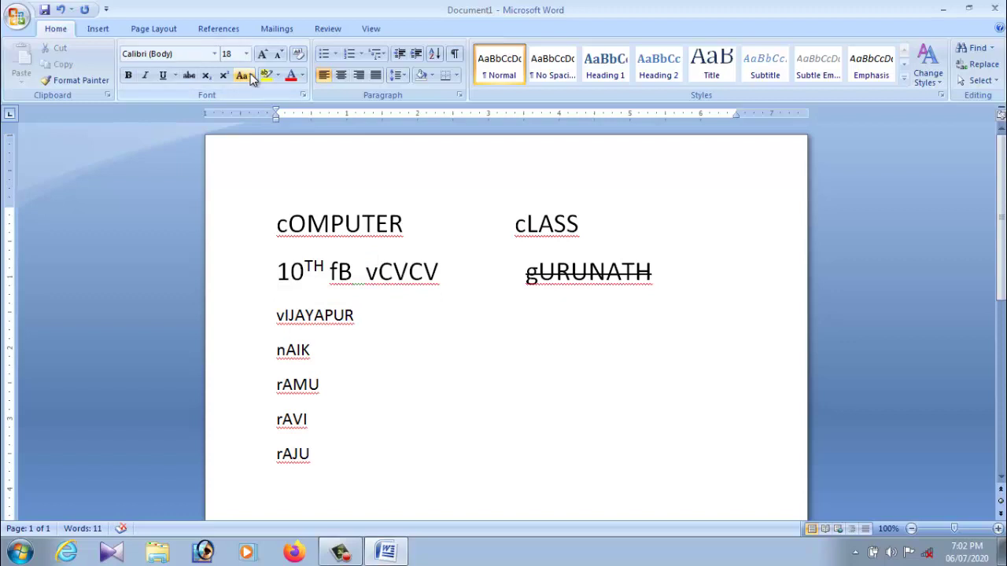
left_click(410, 192)
left_click_drag(282, 224, 423, 224)
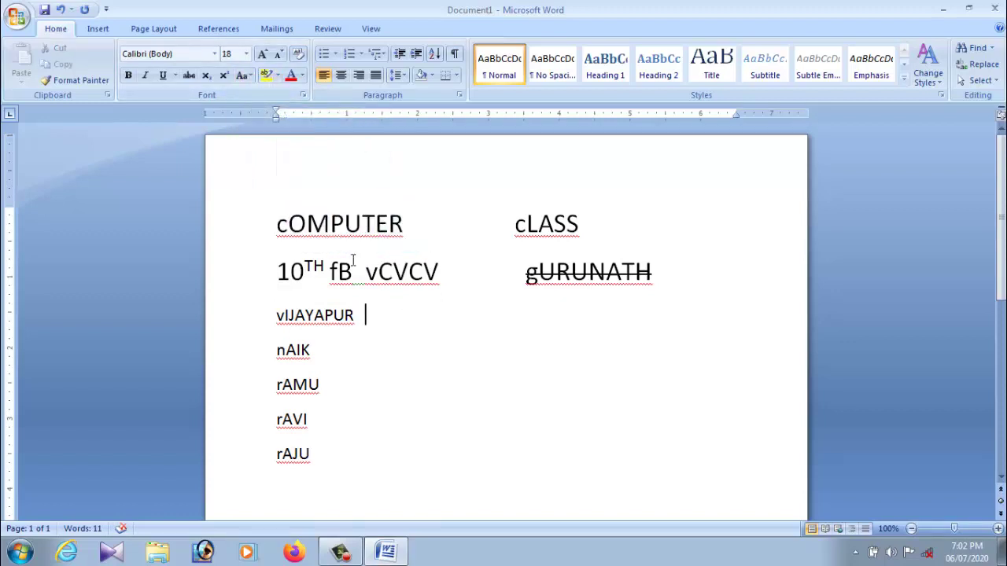
Convert all of the document's text to UPPERCASE, then select COMPUTER.
left_click_drag(284, 218, 534, 445)
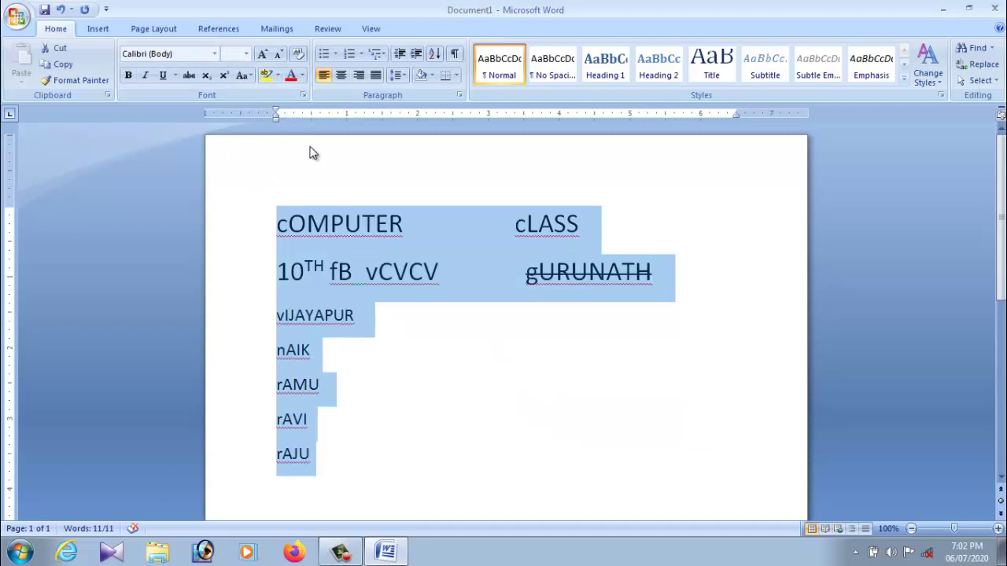
left_click(251, 77)
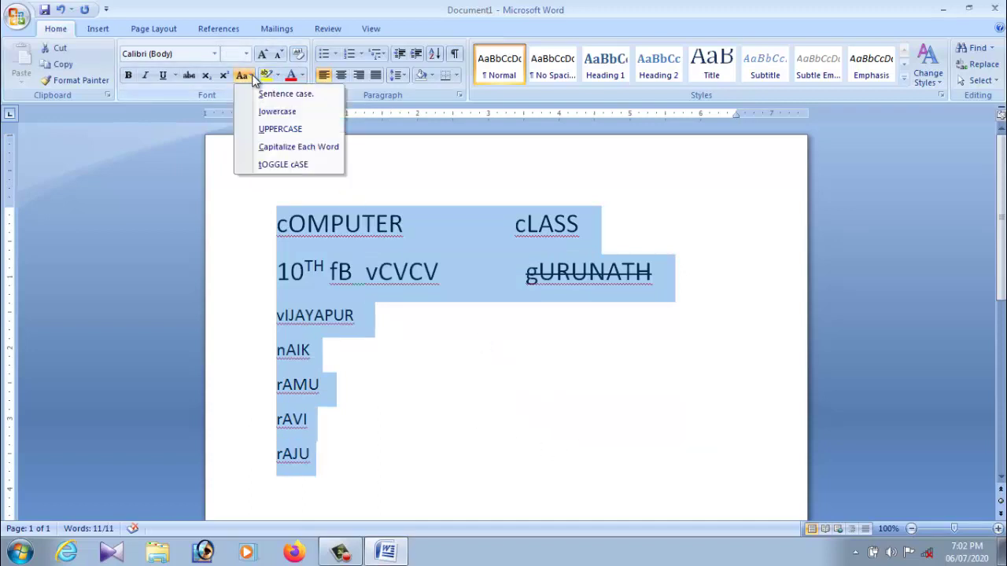
left_click(277, 128)
left_click(475, 417)
left_click_drag(275, 224, 418, 224)
left_click(451, 339)
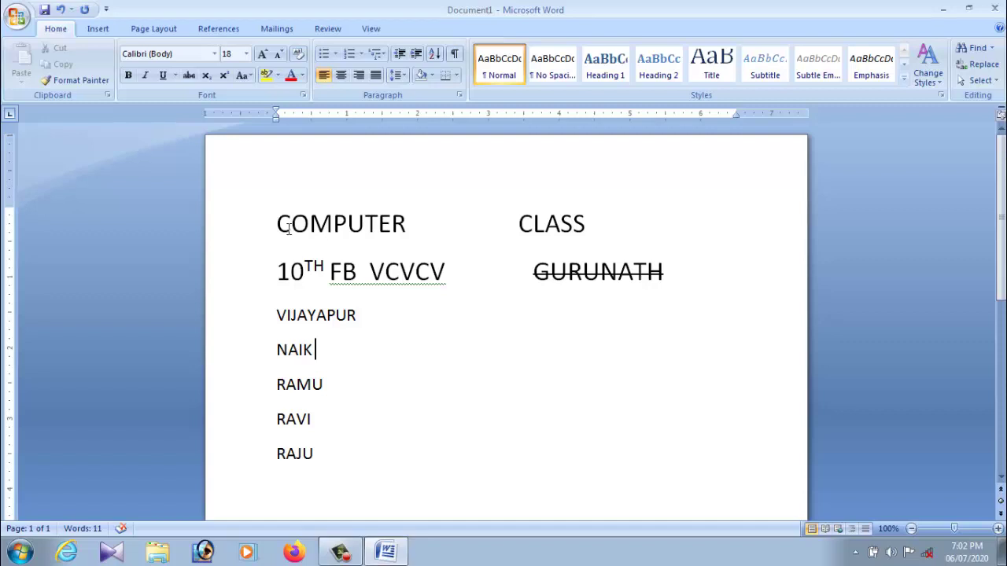
left_click_drag(277, 224, 416, 223)
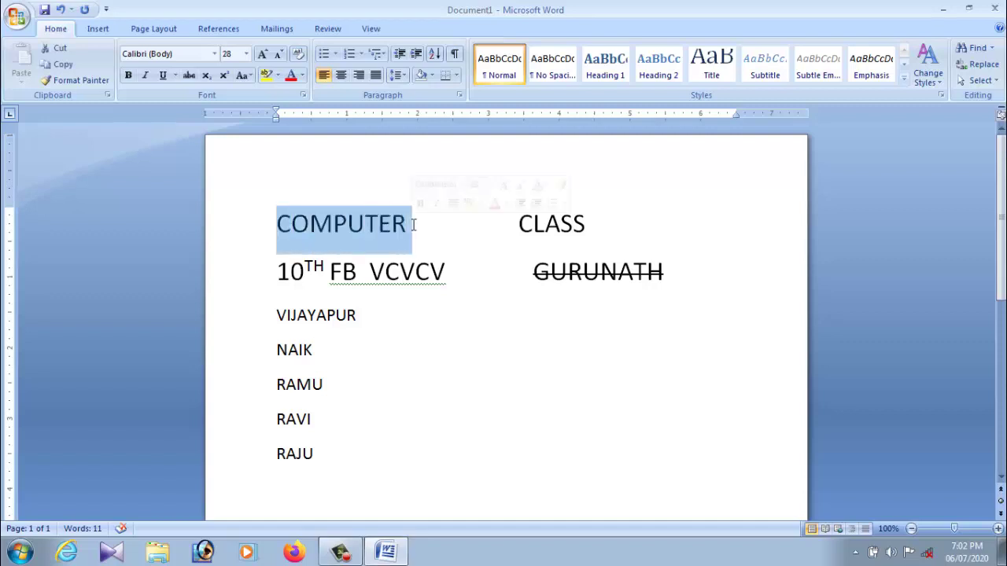
Highlight COMPUTER, trying yellow and turquoise before settling on magenta.
left_click(277, 77)
left_click(274, 97)
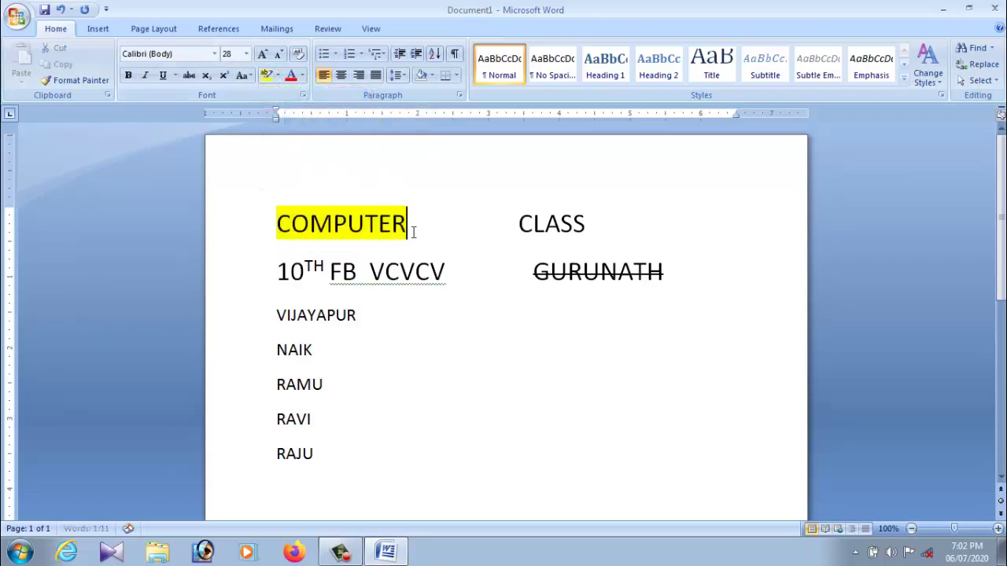
left_click(417, 225)
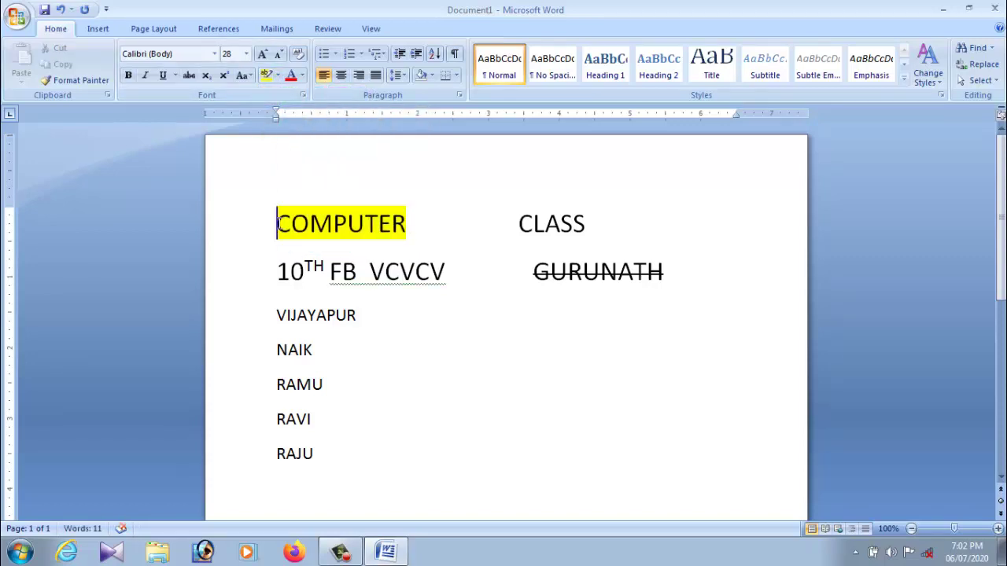
left_click_drag(280, 223, 407, 224)
left_click(279, 76)
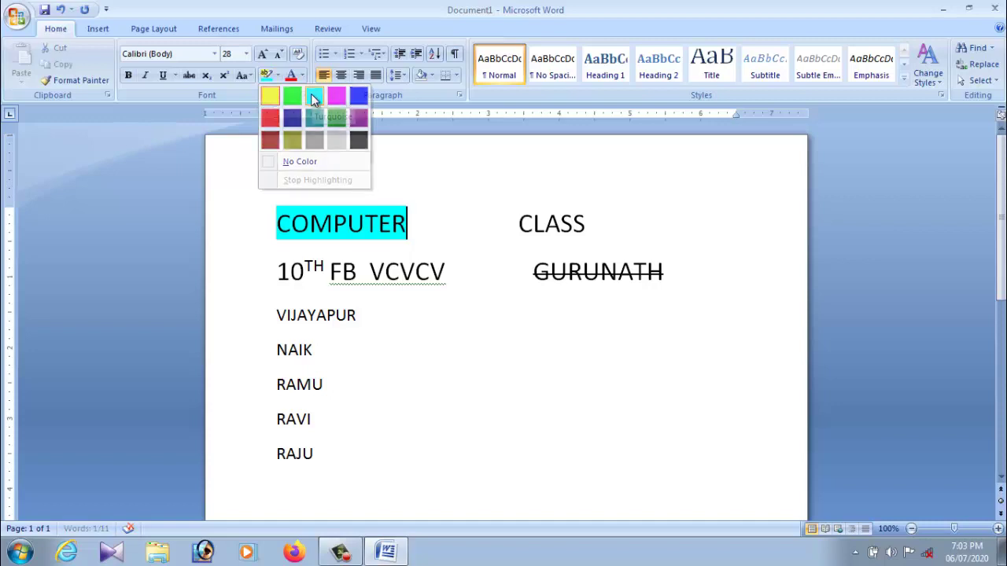
left_click(313, 96)
left_click_drag(407, 223, 276, 221)
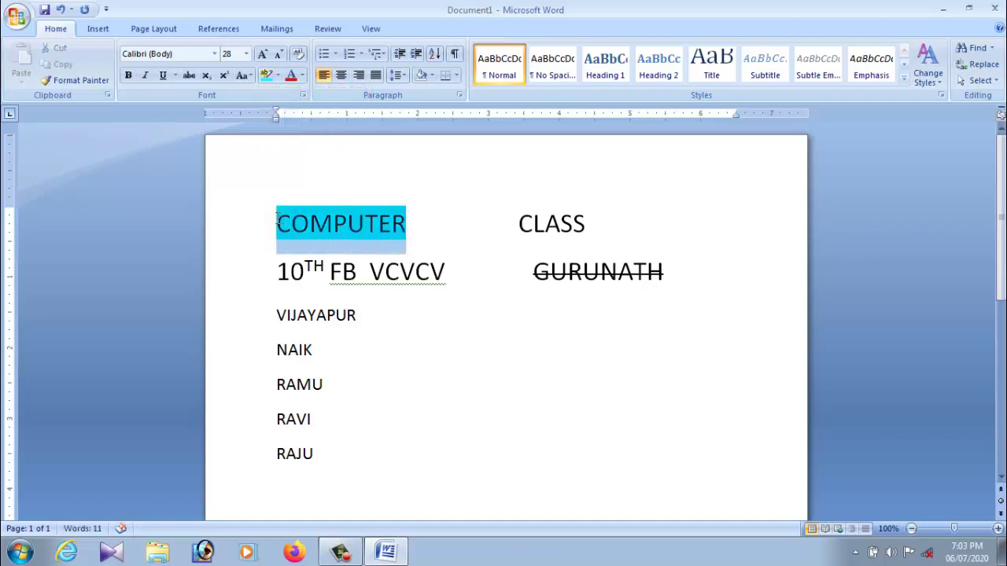
left_click(279, 76)
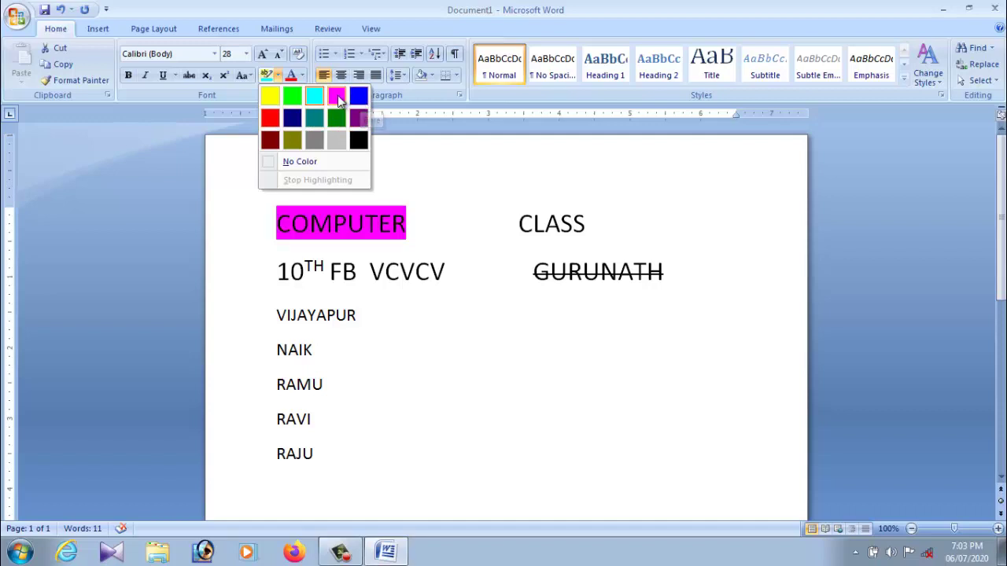
left_click(336, 98)
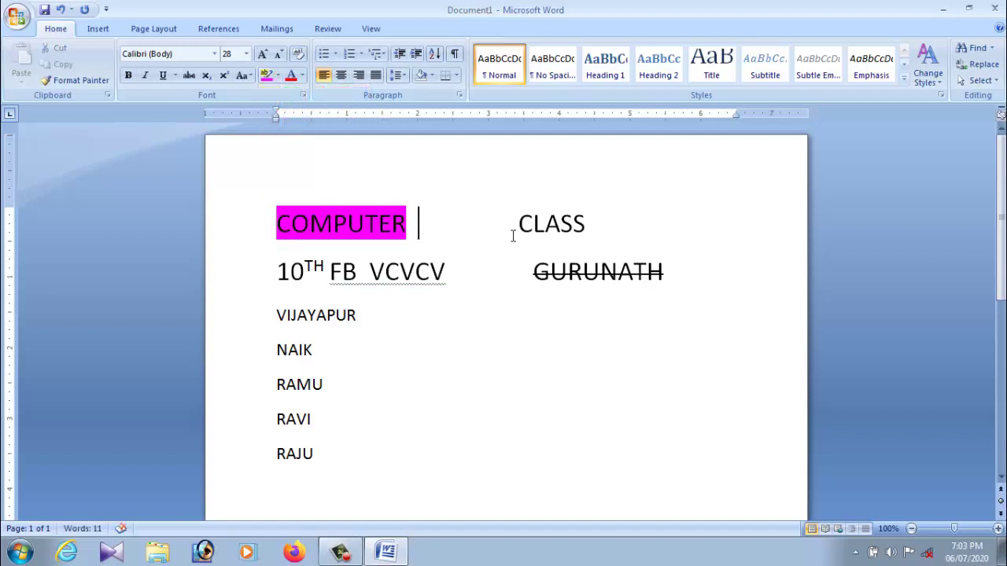
Highlight the word CLASS in yellow.
triple_click(597, 227)
left_click(611, 236)
left_click_drag(521, 225, 587, 227)
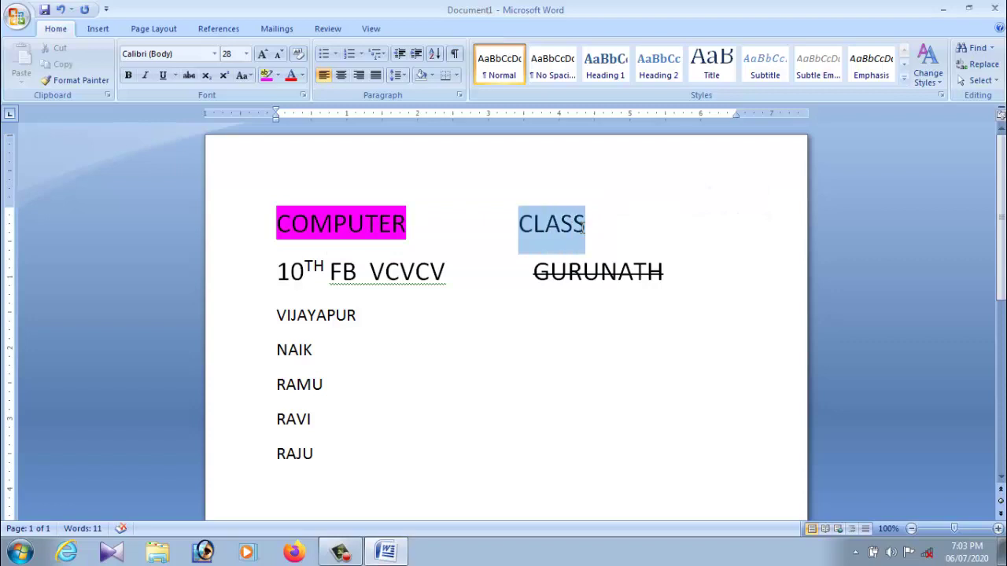
left_click(278, 75)
left_click(276, 99)
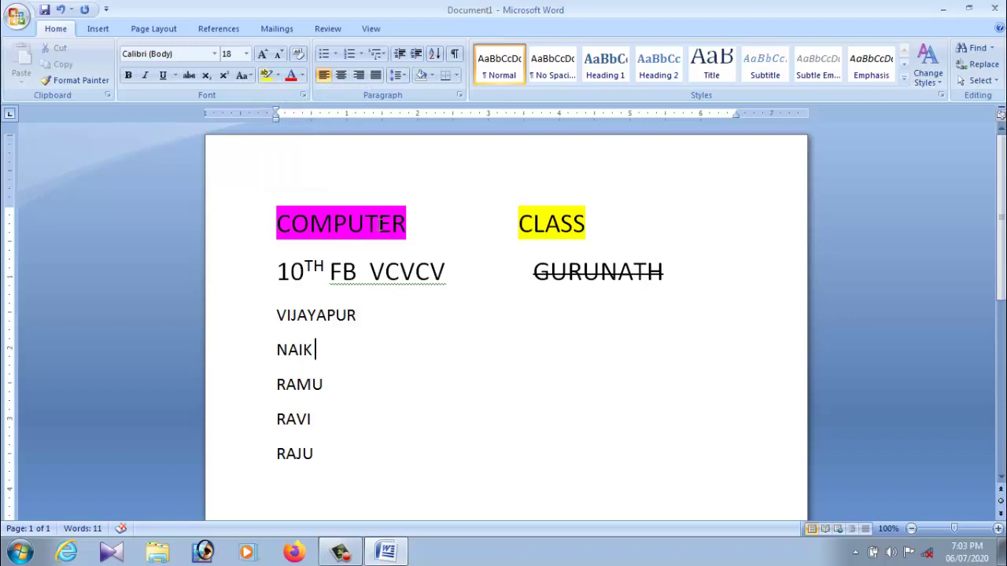
left_click_drag(280, 224, 406, 224)
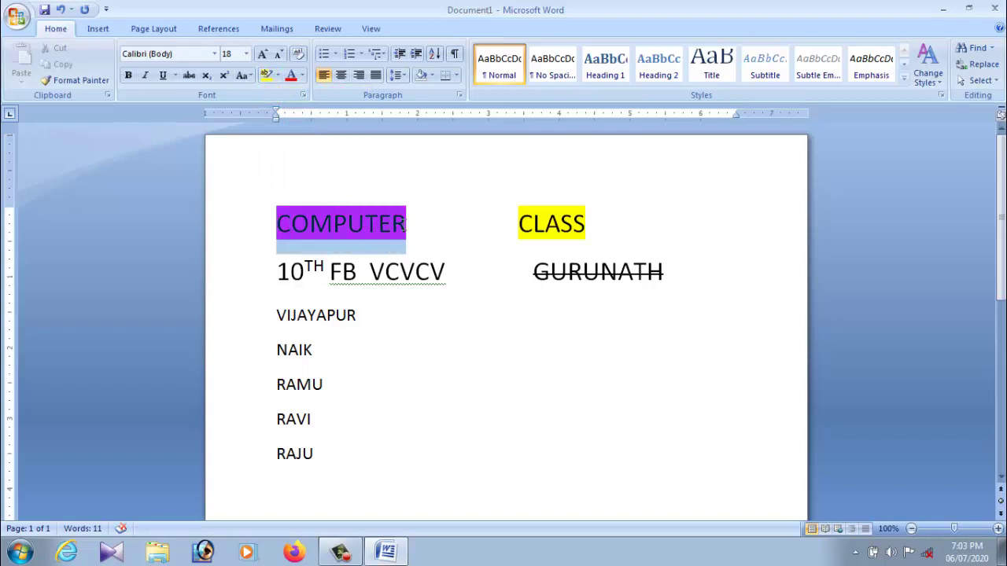
Colour the text of COMPUTER red over its magenta highlight.
left_click(303, 76)
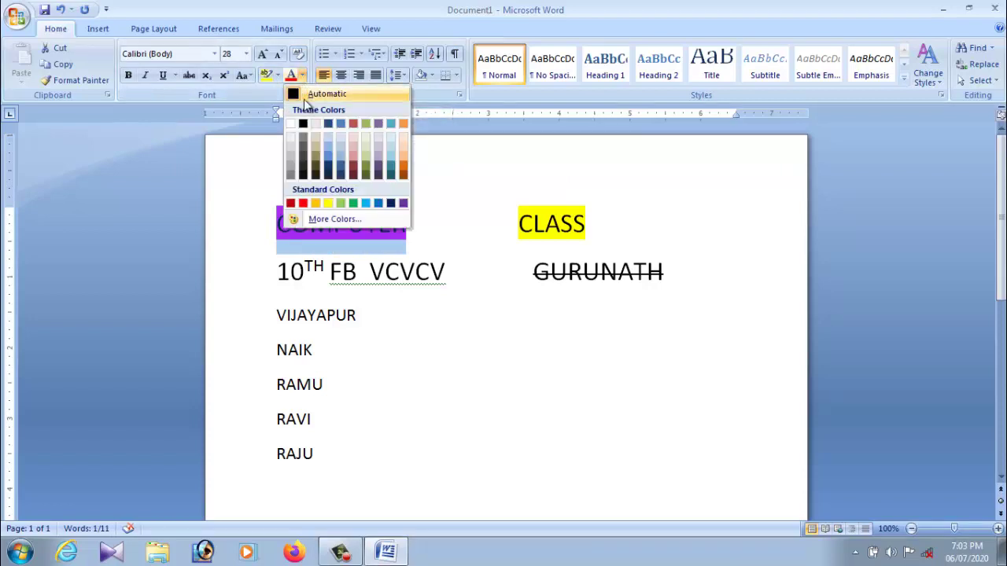
left_click(304, 204)
left_click(458, 411)
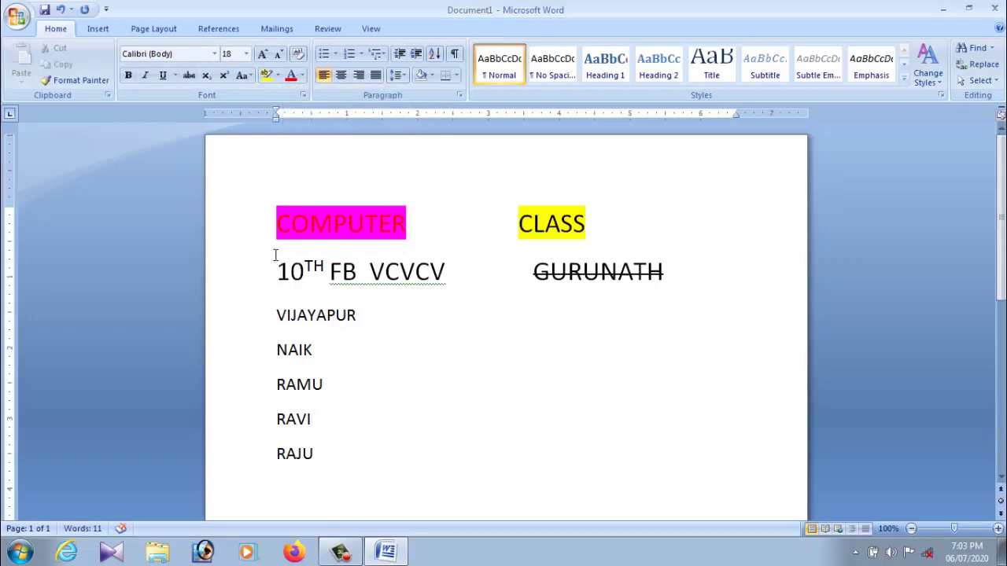
Colour the word CLASS light blue with Font Color.
left_click_drag(520, 225, 587, 227)
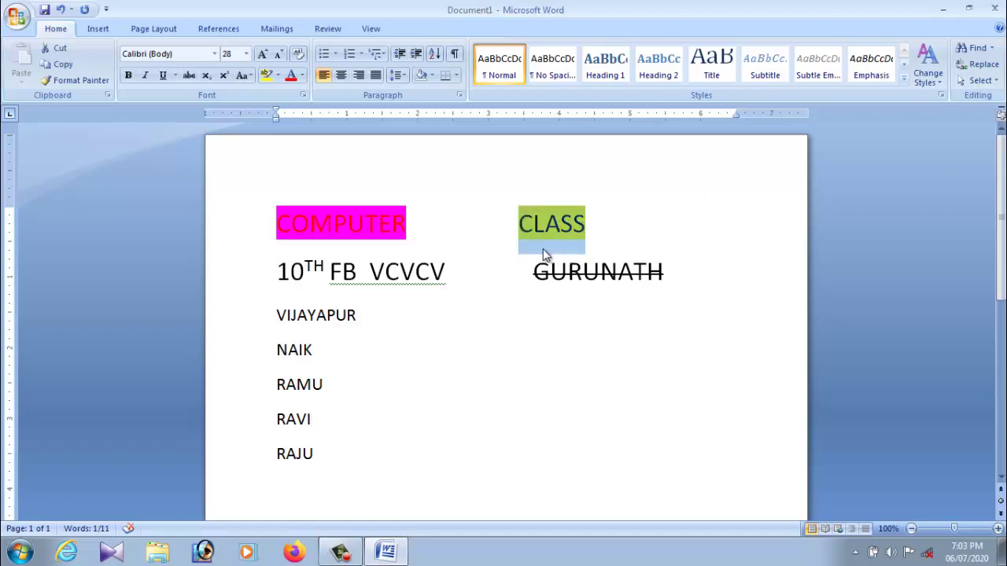
left_click(512, 305)
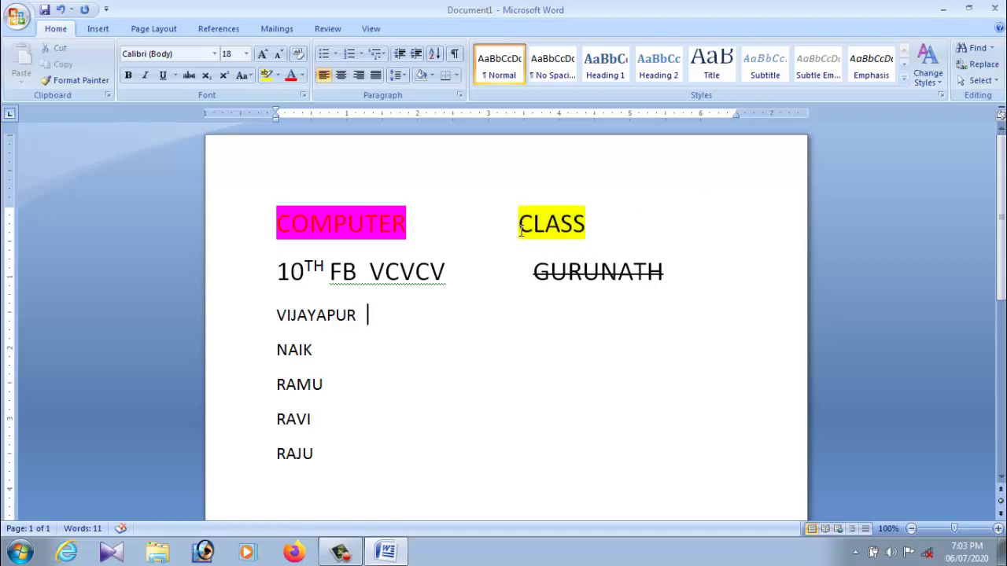
left_click_drag(519, 225, 582, 247)
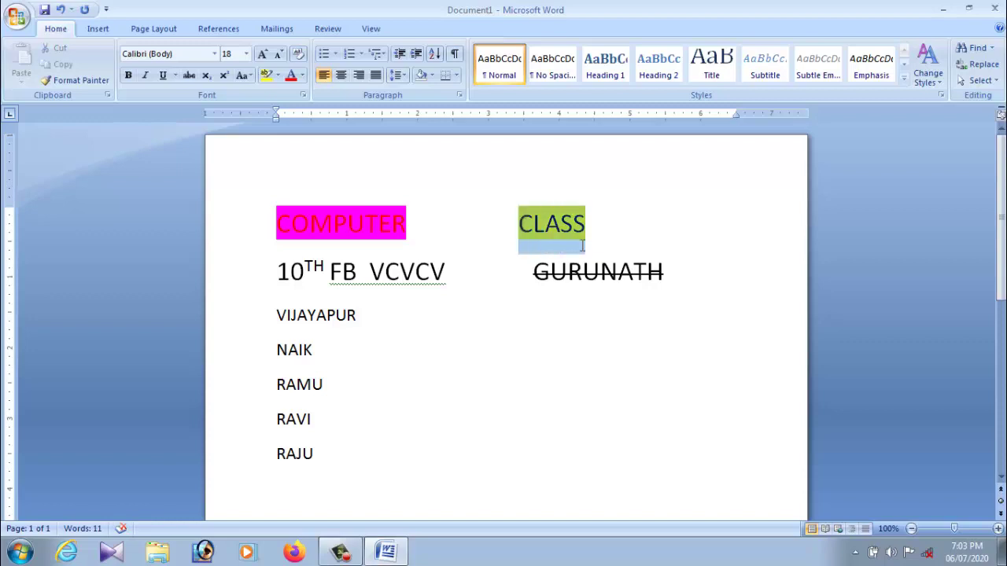
left_click(535, 315)
left_click(519, 227)
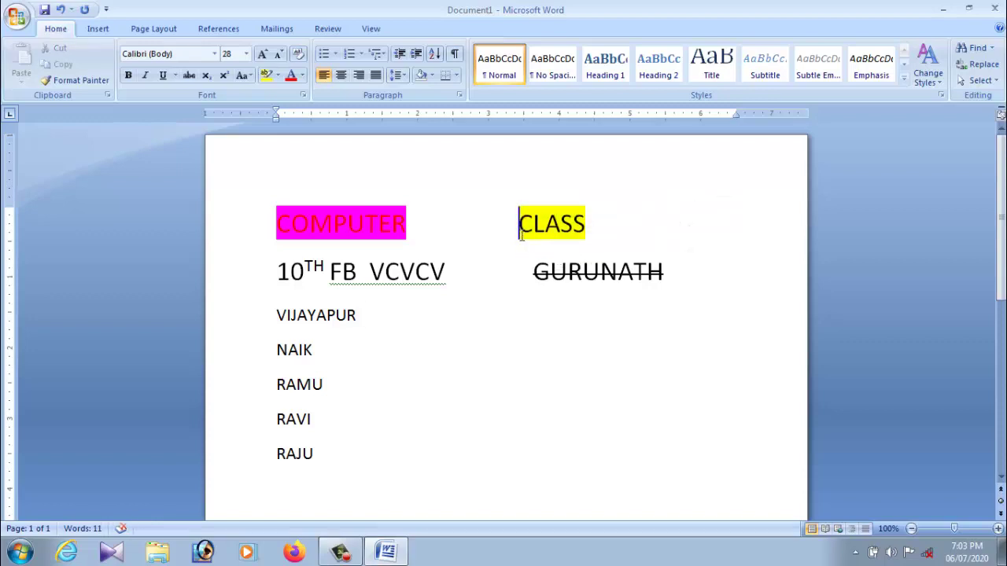
left_click_drag(531, 229, 589, 228)
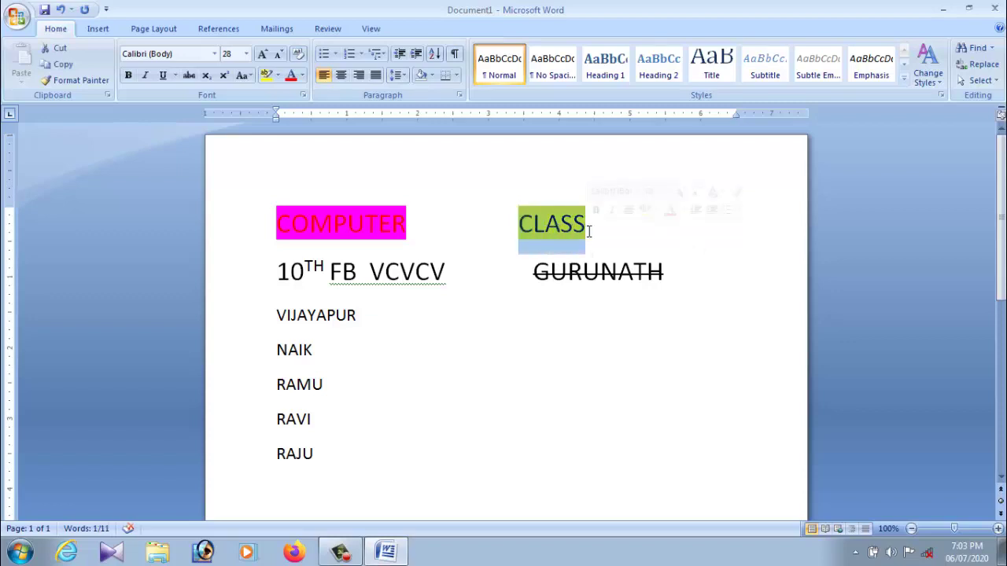
left_click(302, 74)
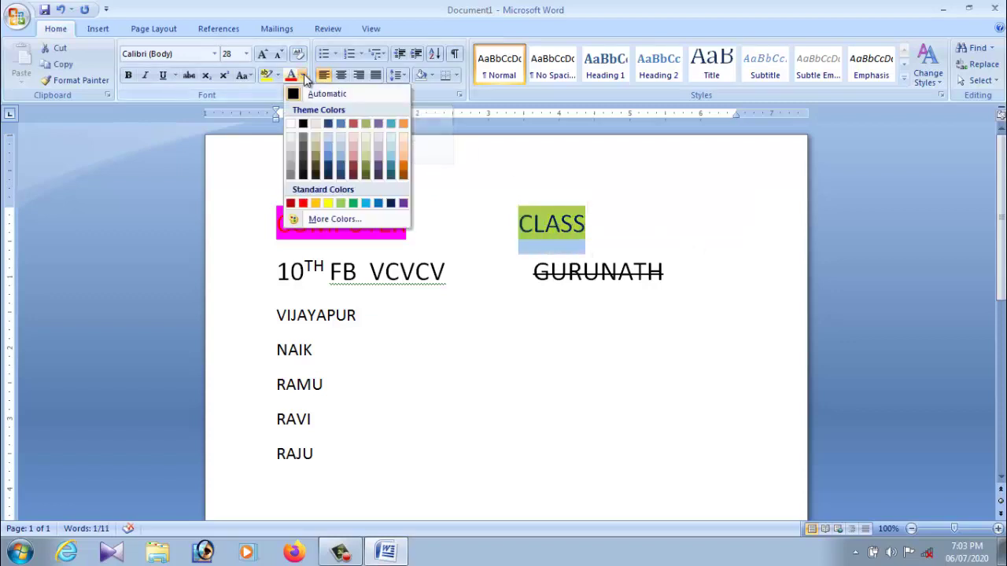
left_click(366, 203)
left_click(502, 329)
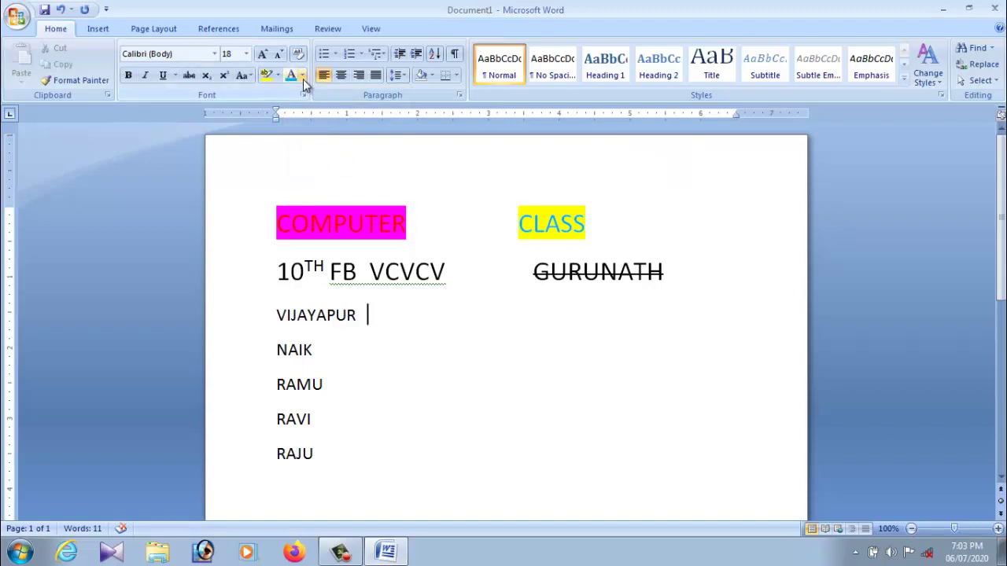
Make the whole 10TH FB VCVCV GURUNATH line red.
left_click_drag(294, 271, 641, 274)
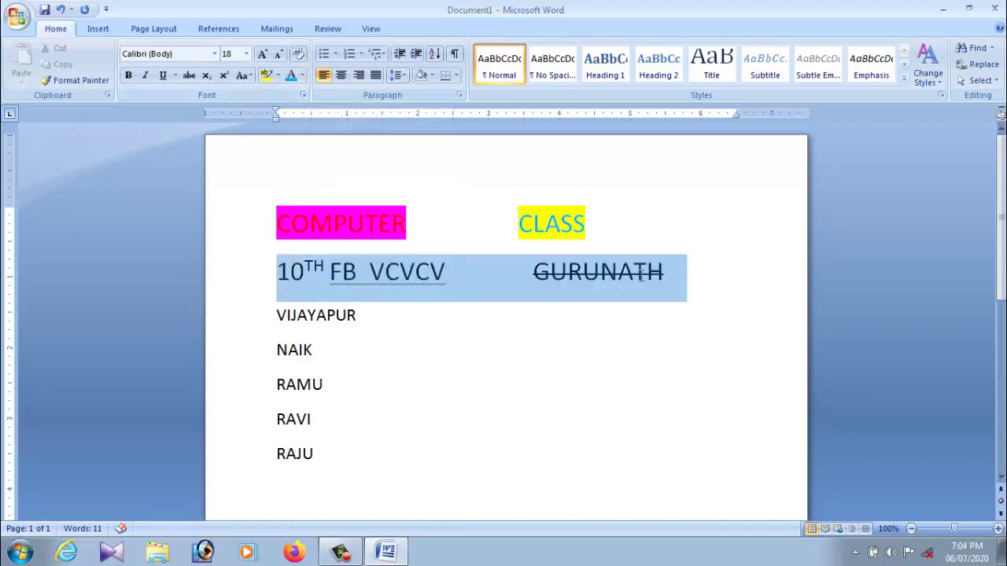
left_click(303, 75)
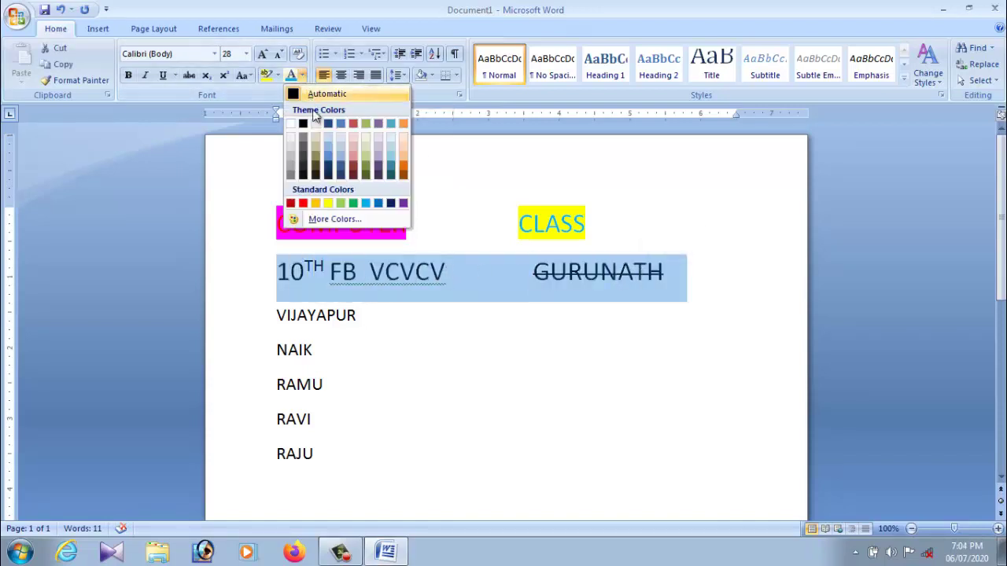
left_click(291, 203)
left_click(452, 351)
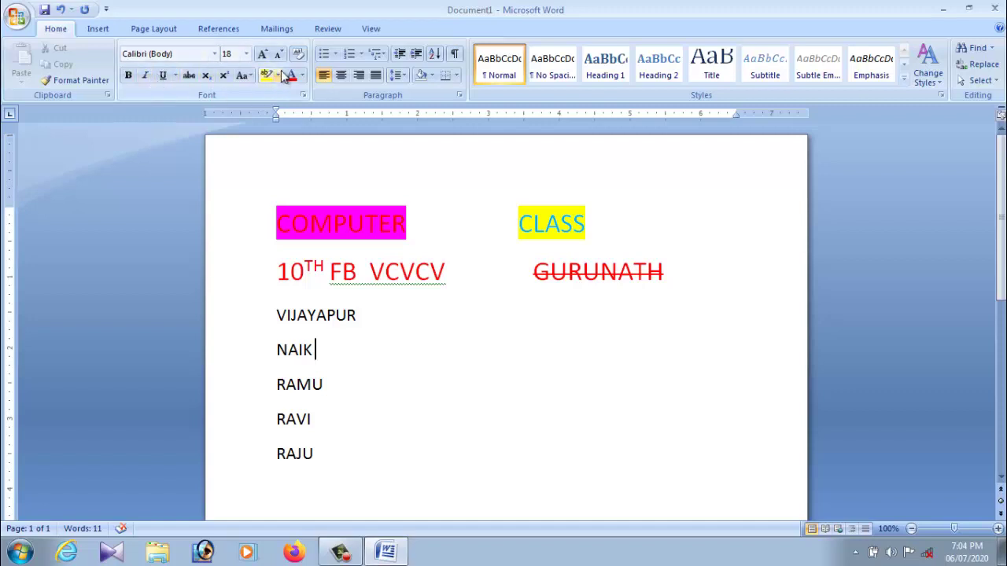
Underline the word VIJAYAPUR.
left_click(460, 197)
left_click(374, 320)
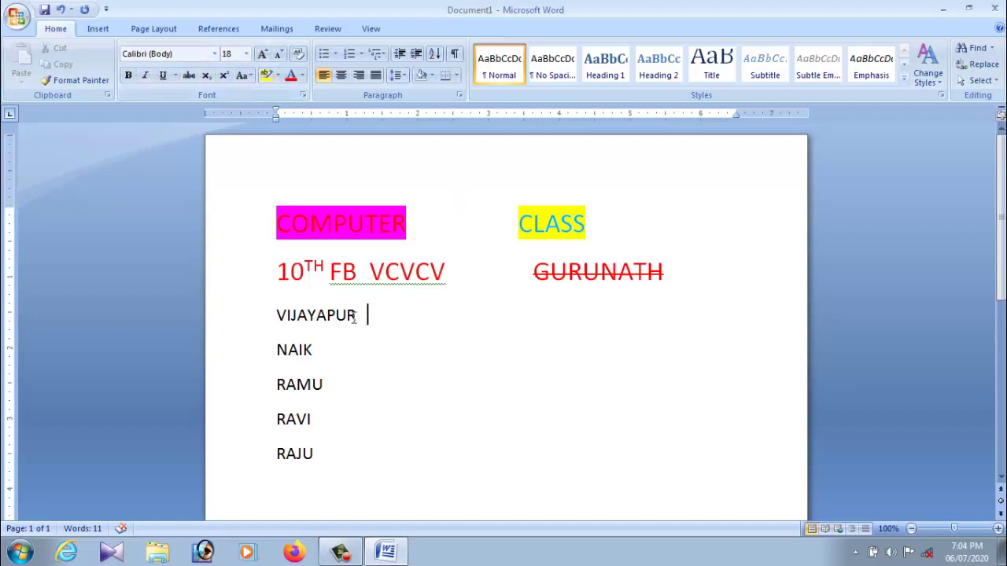
left_click_drag(379, 321, 274, 316)
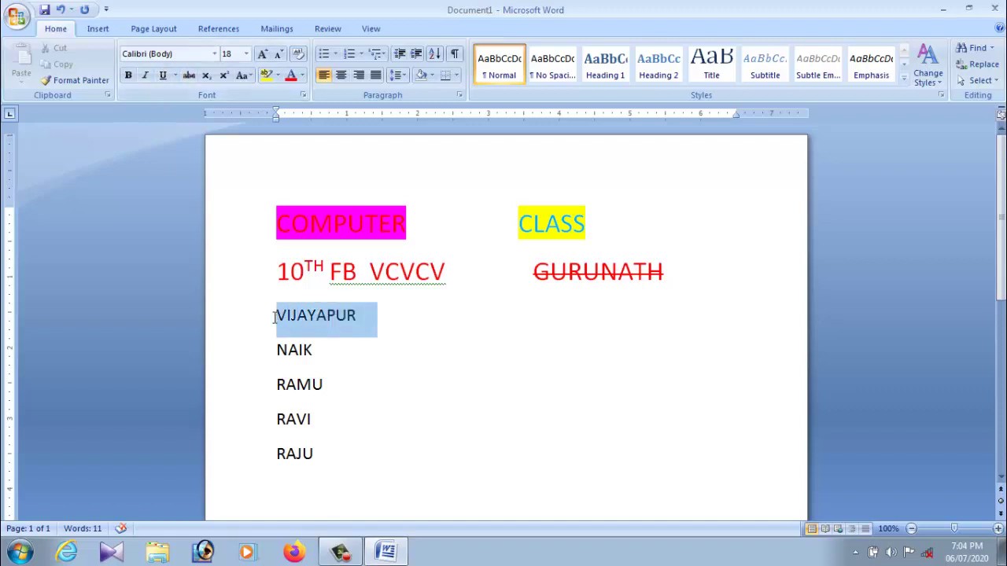
left_click_drag(367, 318, 276, 315)
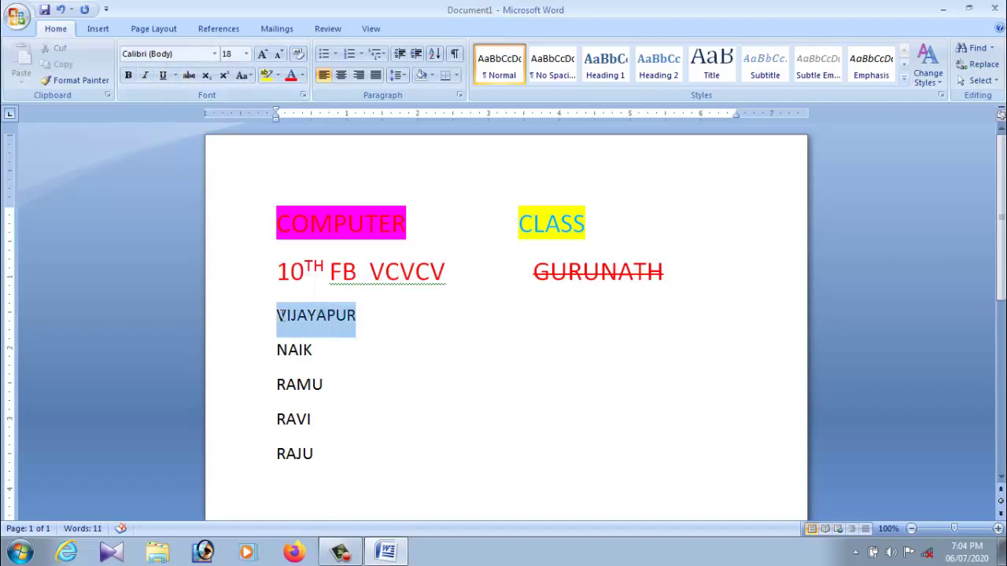
left_click(163, 74)
left_click(357, 293)
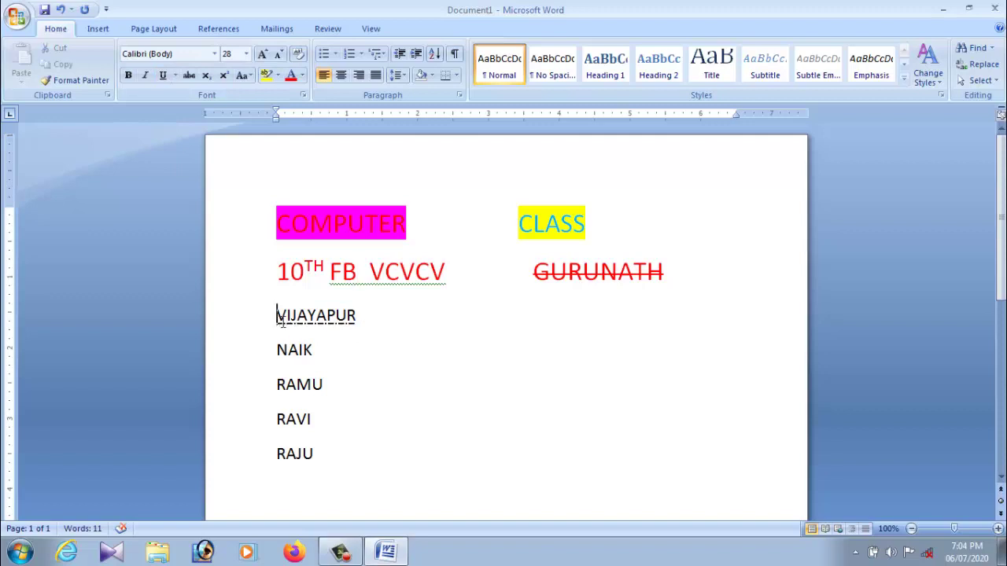
Set the underline colour under VIJAYAPUR to red.
left_click_drag(281, 319, 359, 318)
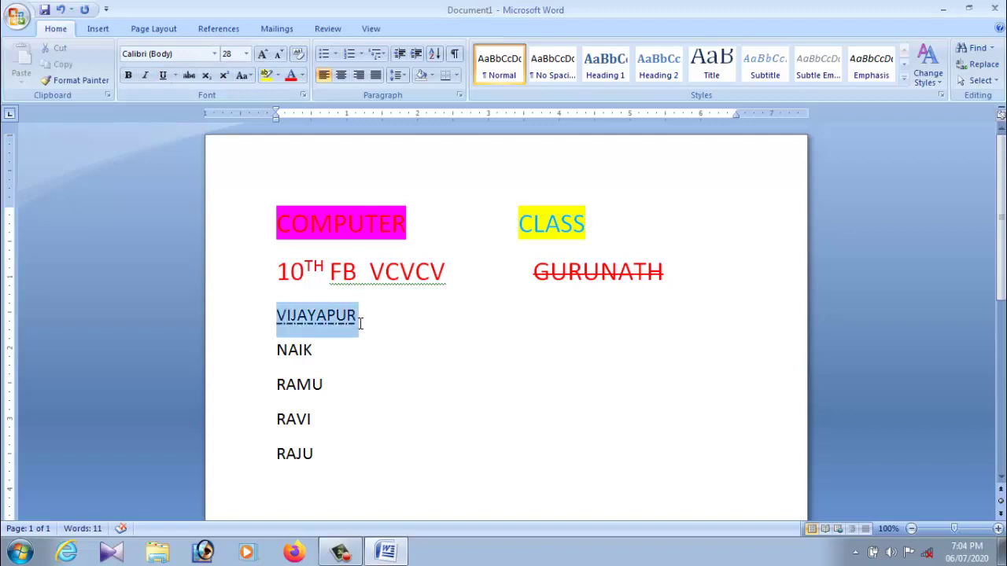
left_click(175, 76)
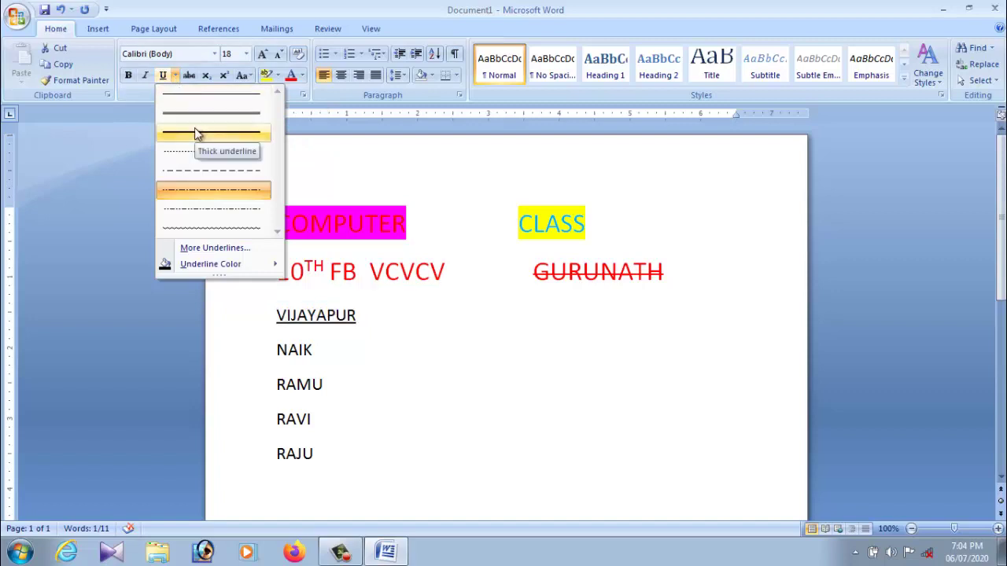
mouse_move(225, 268)
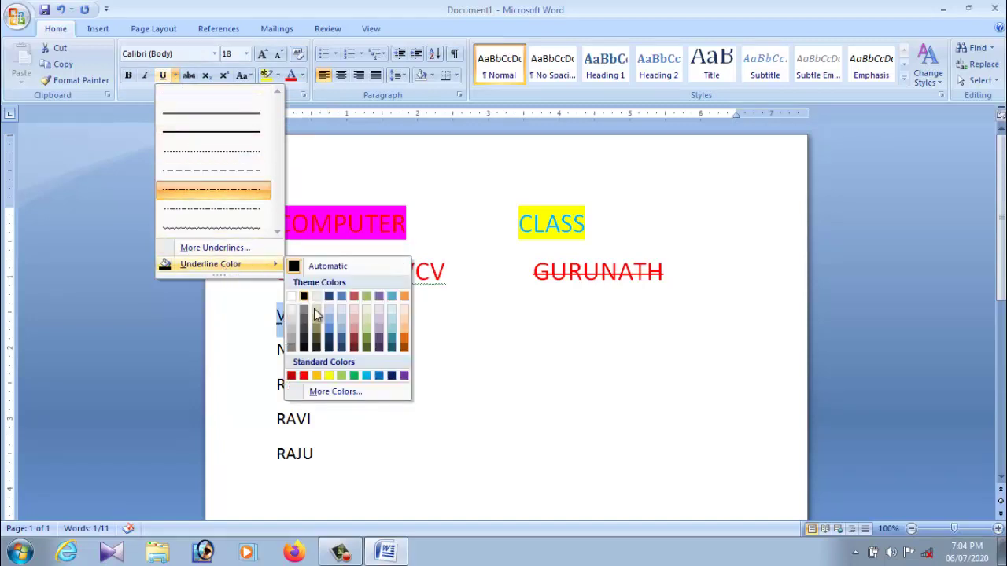
left_click(304, 376)
left_click(401, 325)
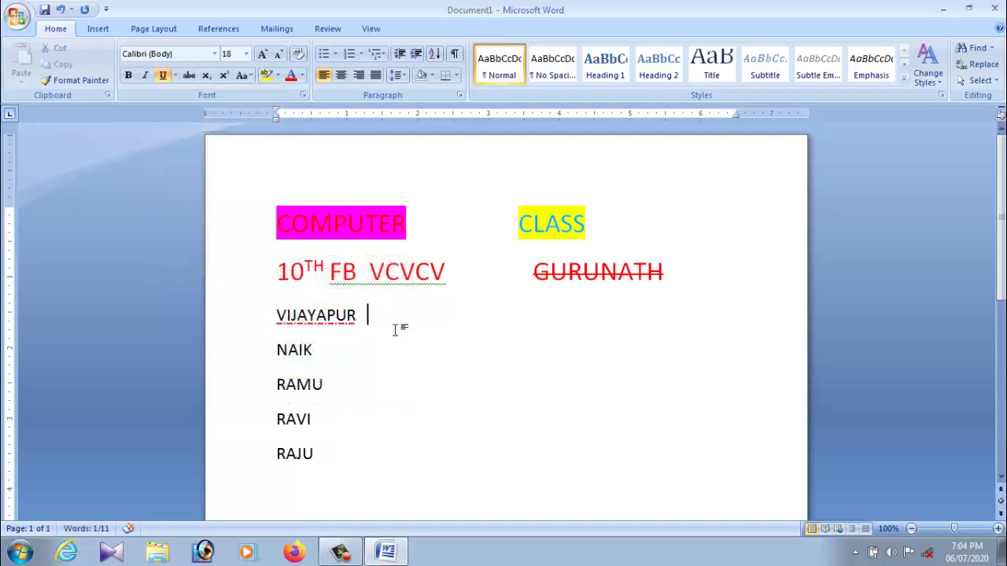
Switch VIJAYAPUR's underline to the single solid style.
left_click_drag(278, 316, 357, 316)
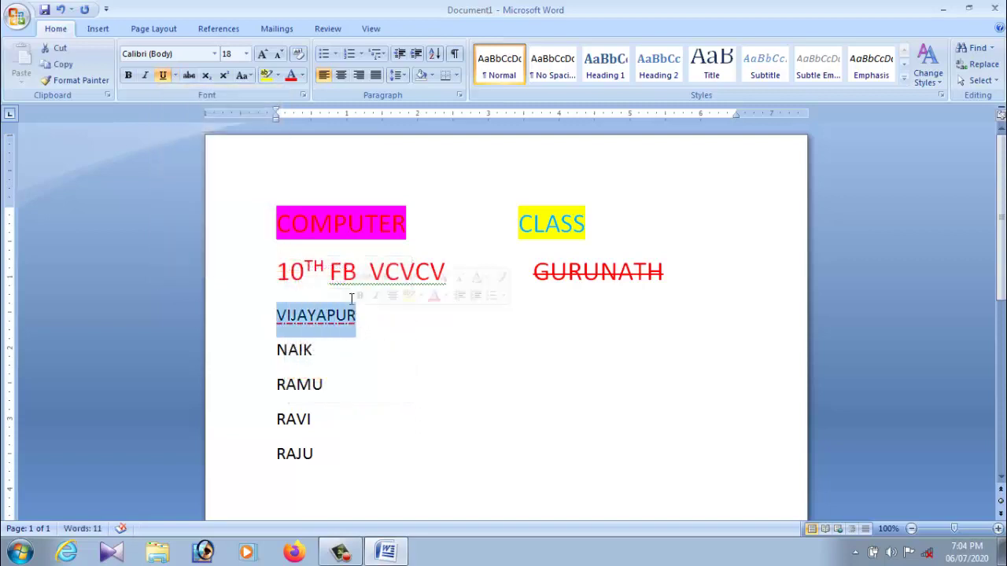
left_click(174, 76)
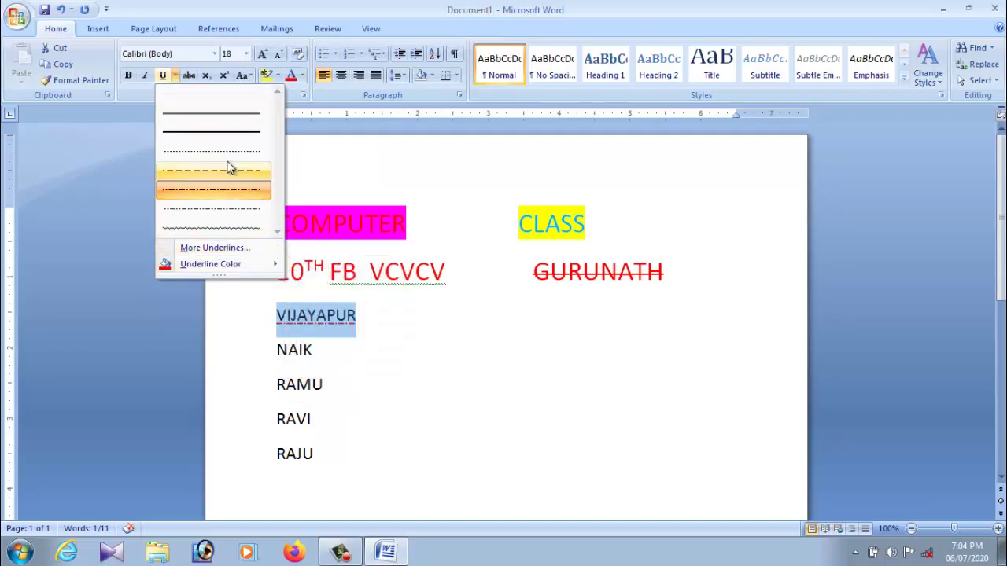
left_click(229, 101)
left_click(380, 316)
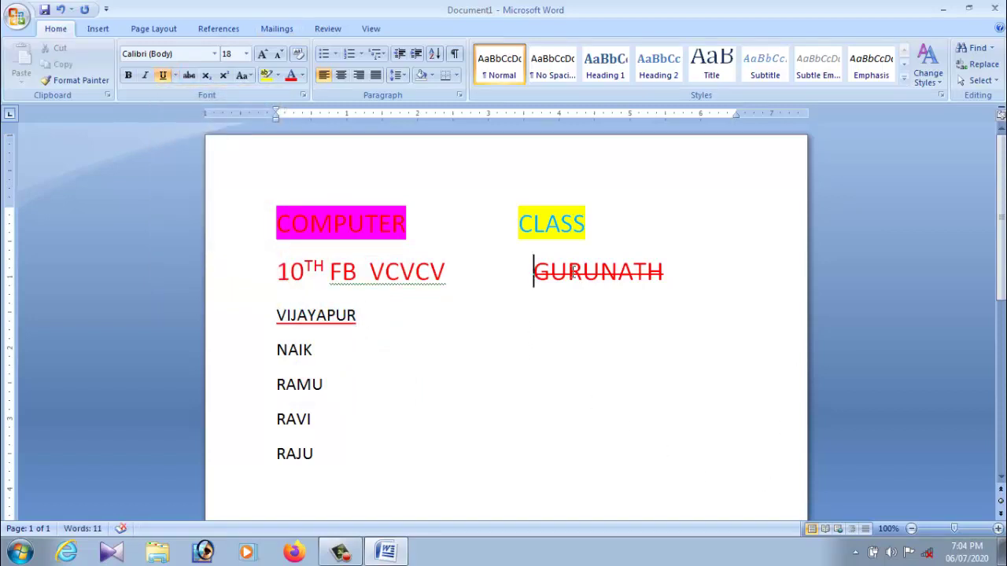
Apply and then remove an underline on GURUNATH.
left_click_drag(572, 272, 674, 270)
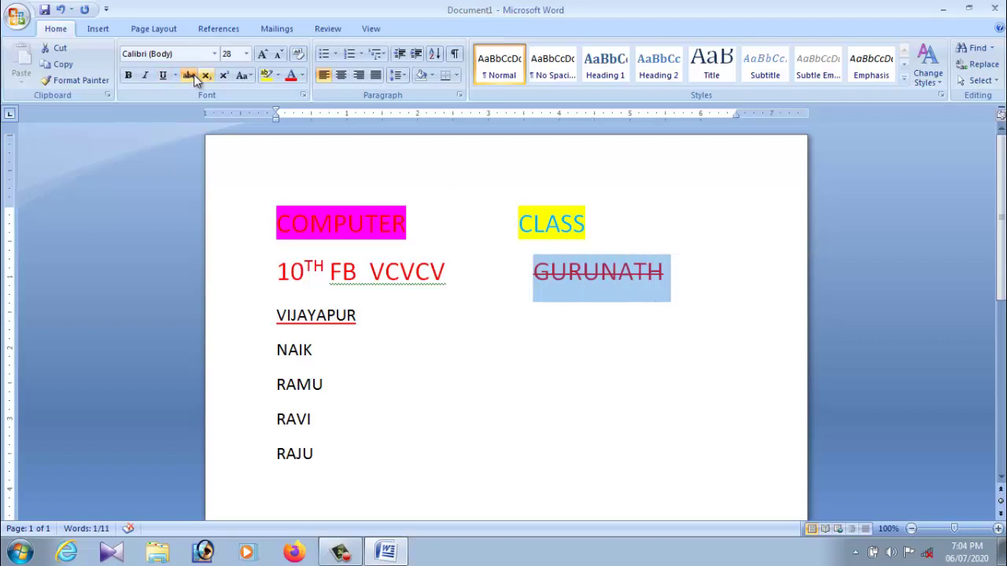
left_click(164, 78)
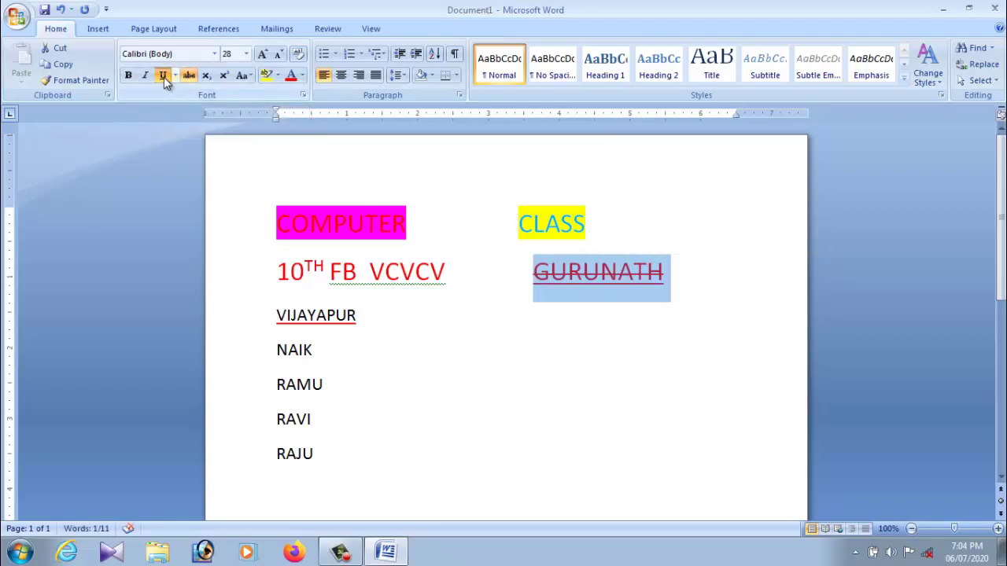
left_click(164, 77)
left_click_drag(533, 275, 663, 287)
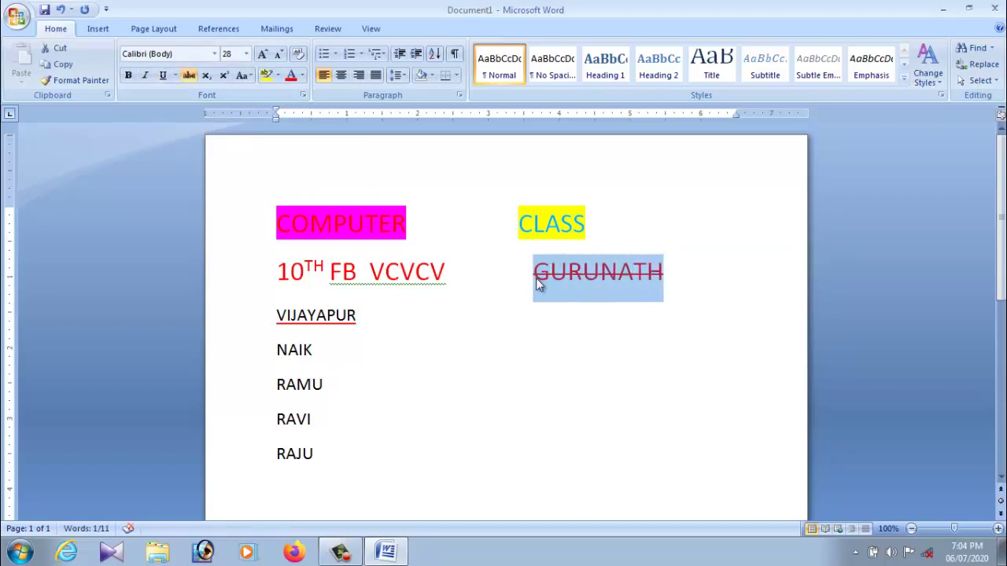
left_click(552, 350)
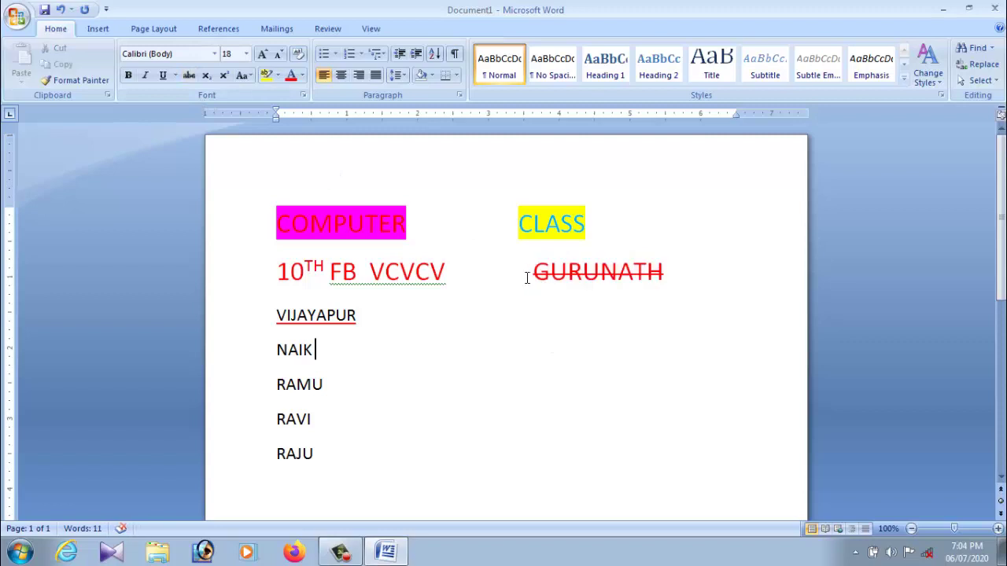
Remove the strikethrough from GURUNATH, leaving plain red text.
left_click_drag(527, 279, 674, 280)
left_click(562, 348)
left_click_drag(529, 277, 369, 275)
left_click(582, 314)
left_click_drag(534, 272, 669, 275)
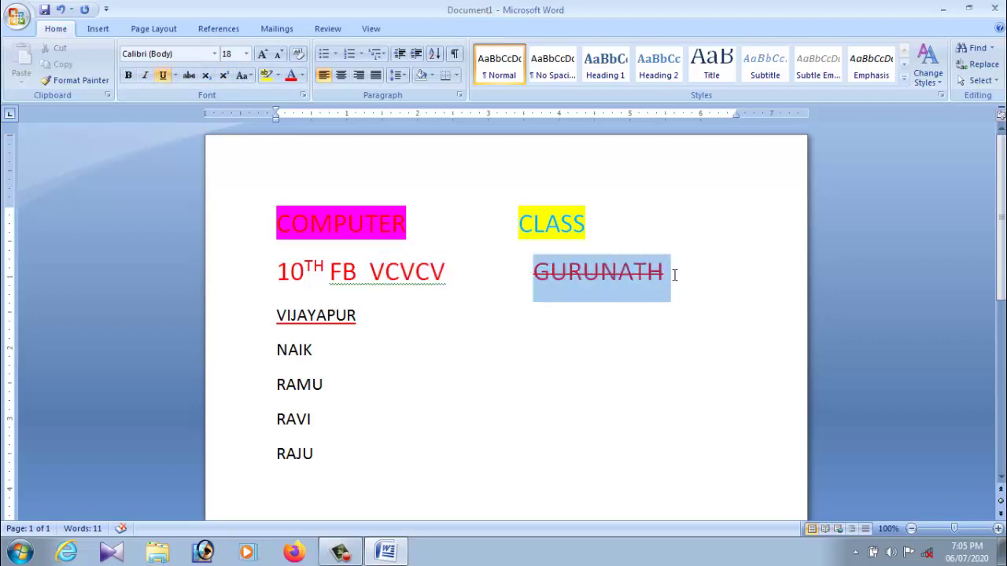
left_click(189, 75)
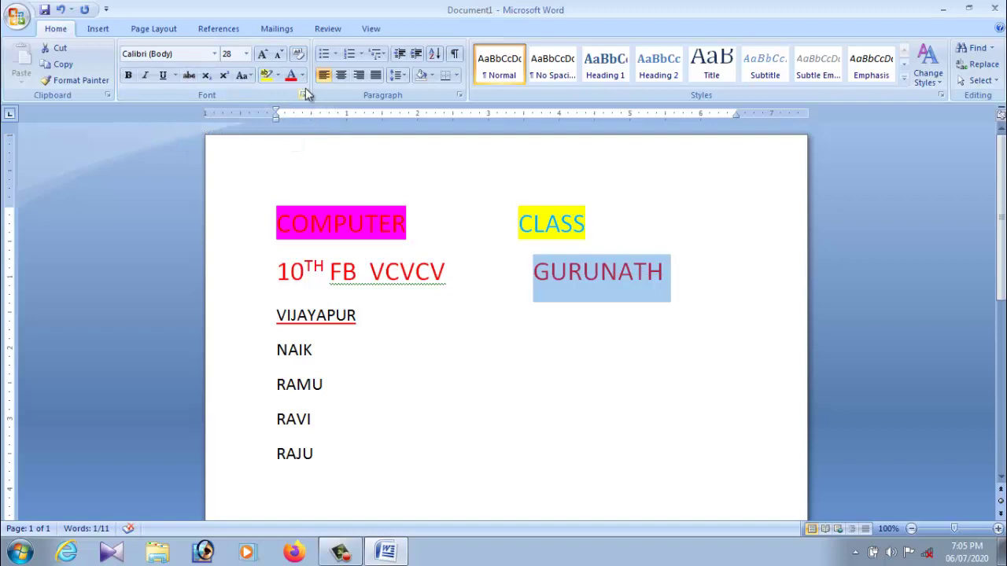
left_click(449, 354)
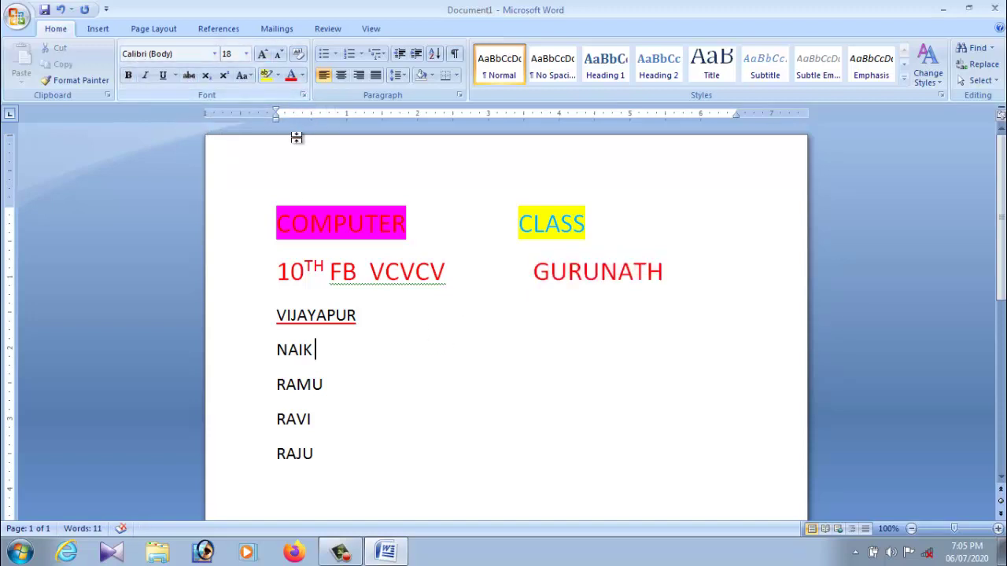
Clear all formatting from the text from COMPUTER to RAJU.
left_click_drag(277, 208, 627, 464)
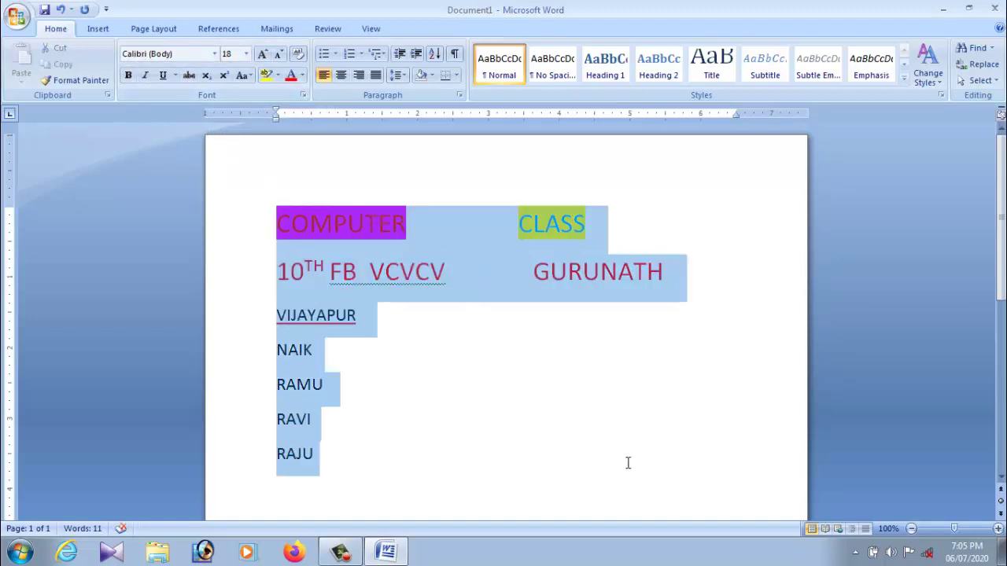
left_click(299, 55)
left_click(490, 244)
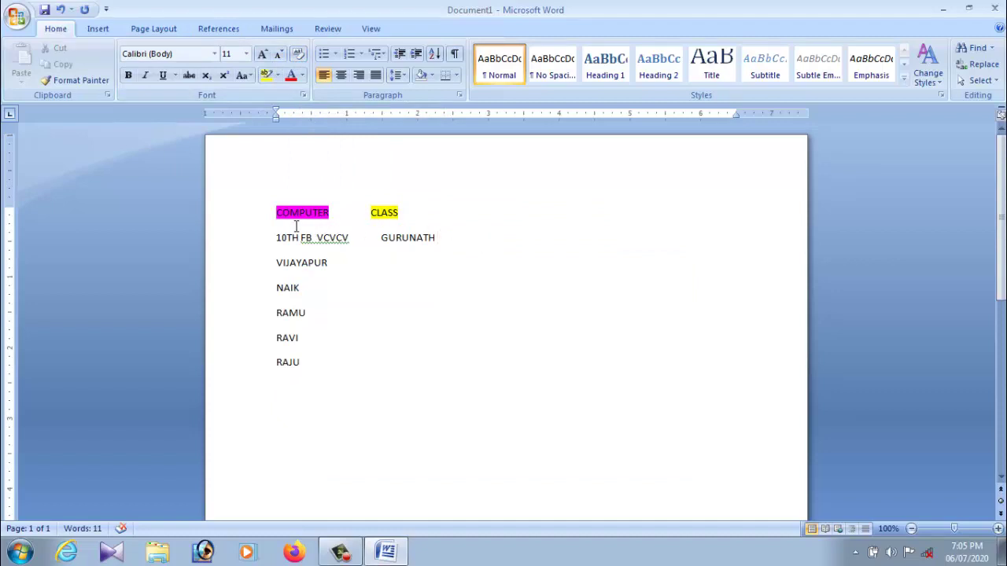
Set the COMPUTER CLASS line's highlight to No Color.
left_click_drag(275, 214, 406, 217)
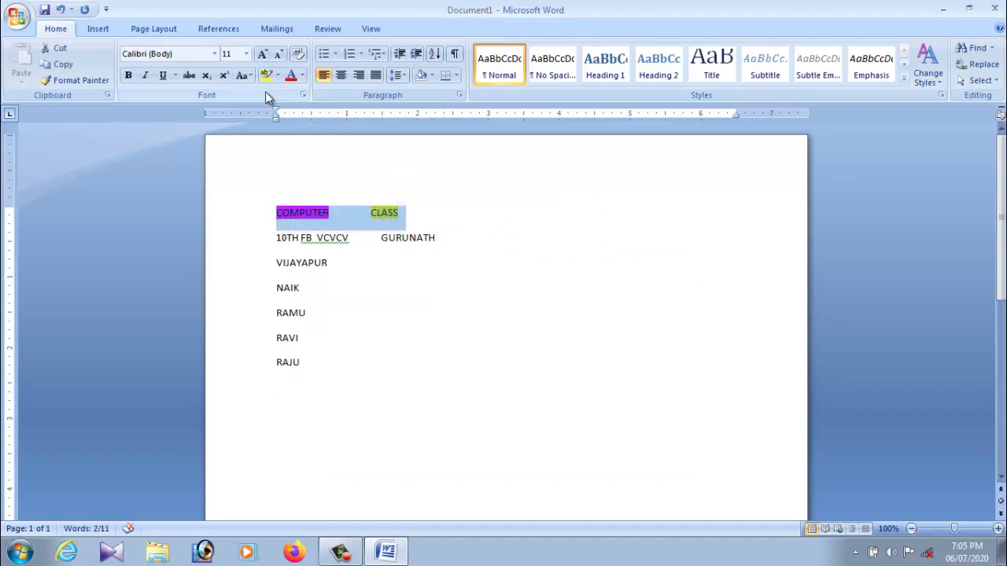
left_click(277, 75)
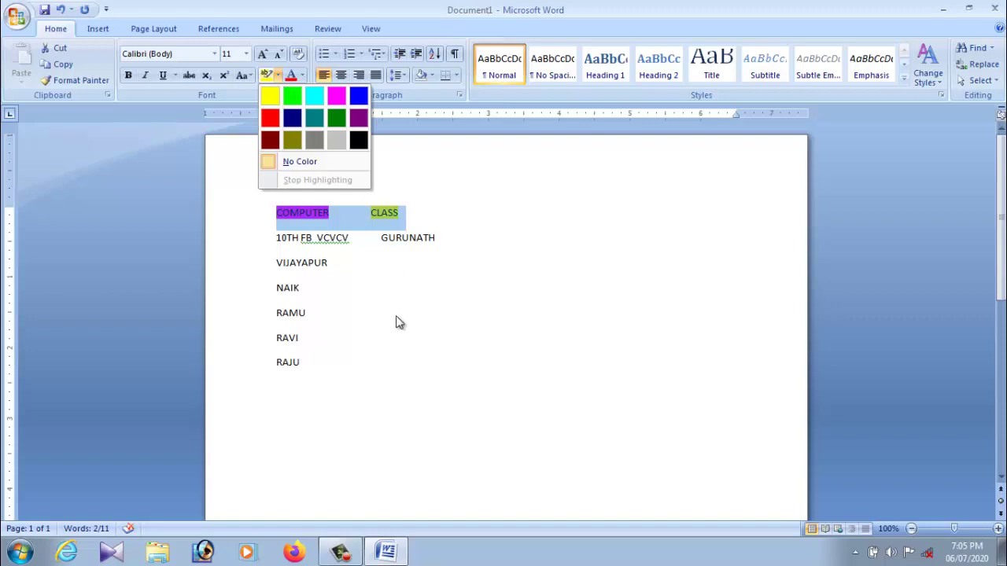
left_click(315, 214)
left_click(315, 214)
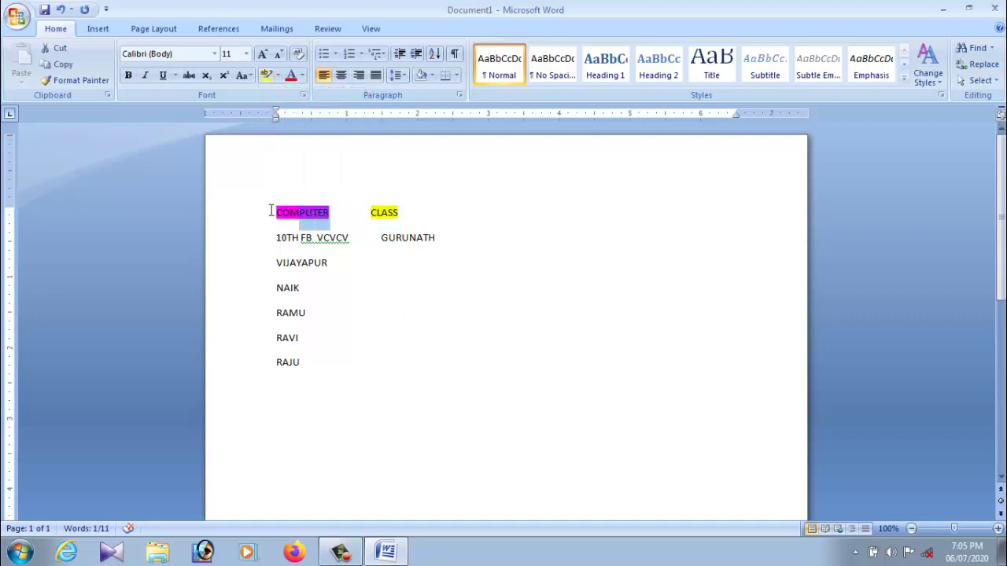
left_click_drag(275, 214, 406, 216)
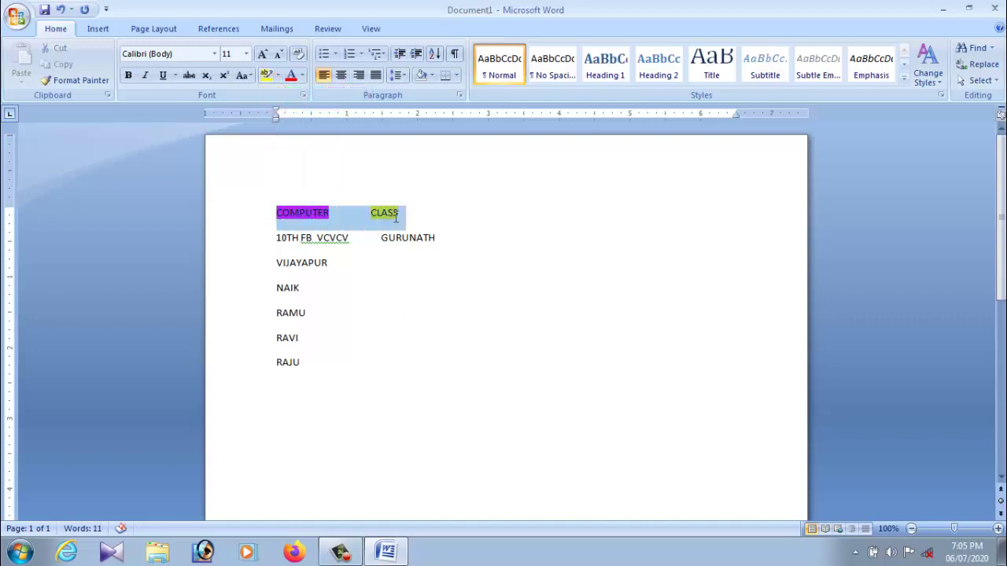
left_click(277, 76)
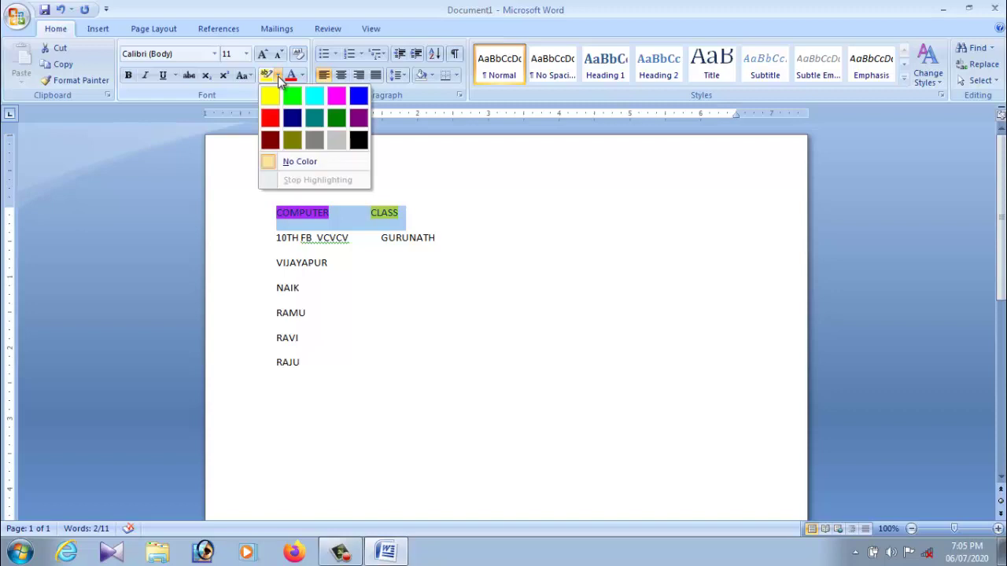
left_click(300, 162)
left_click(380, 297)
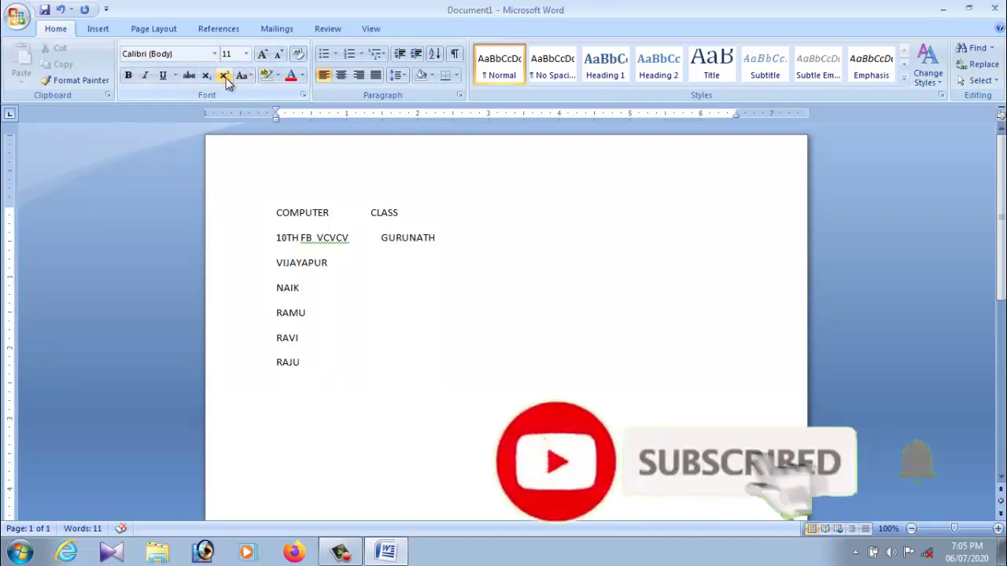
left_click(325, 313)
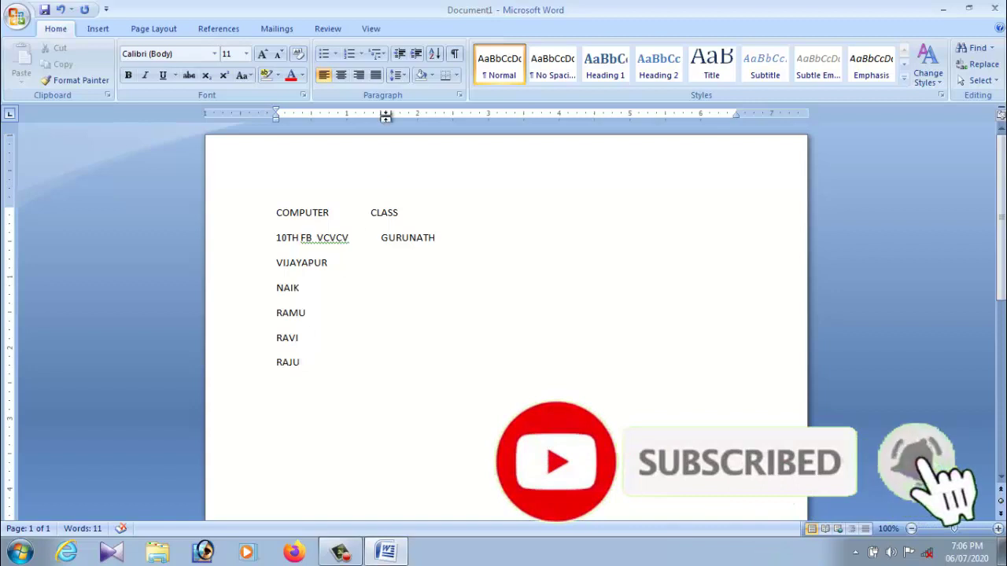
left_click(371, 346)
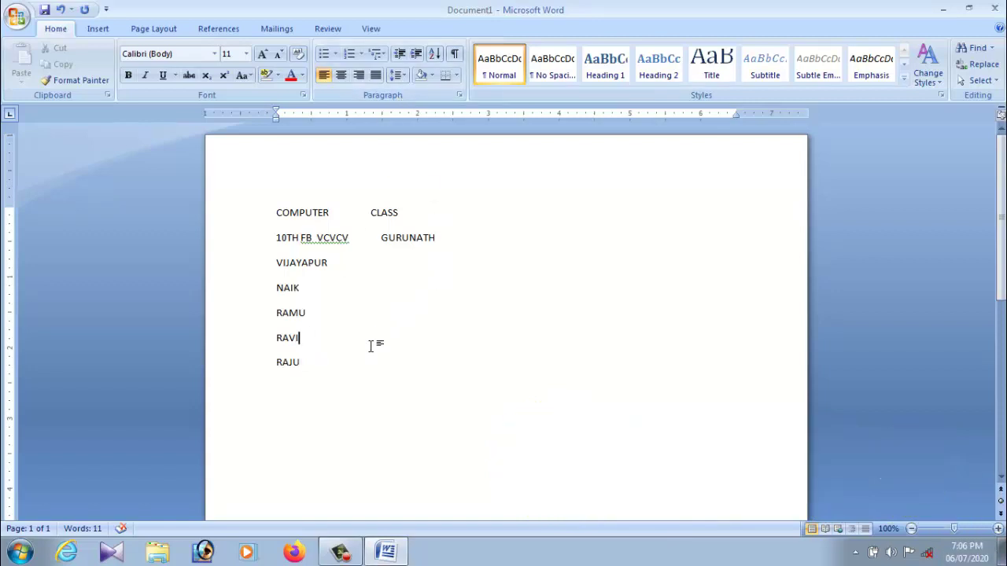